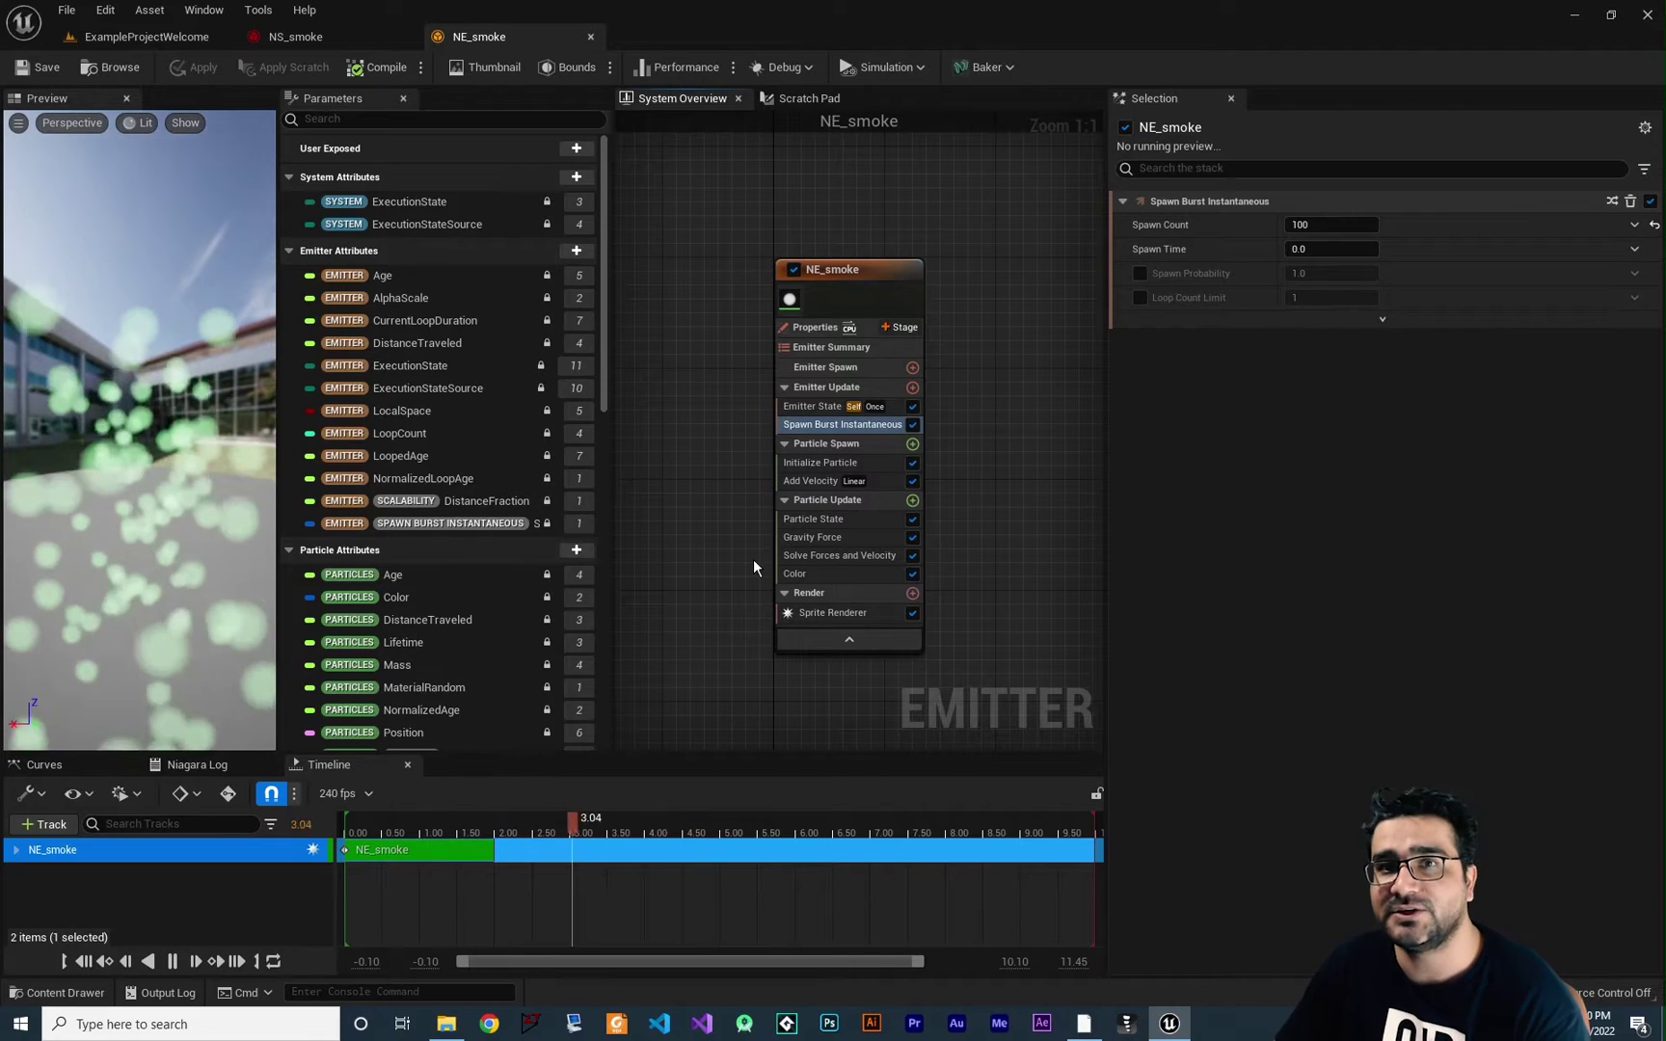
Move from the NE_smoke emitter graph to the NS_smoke system editor and adjust its graph view
right_click_drag(744, 564, 723, 542)
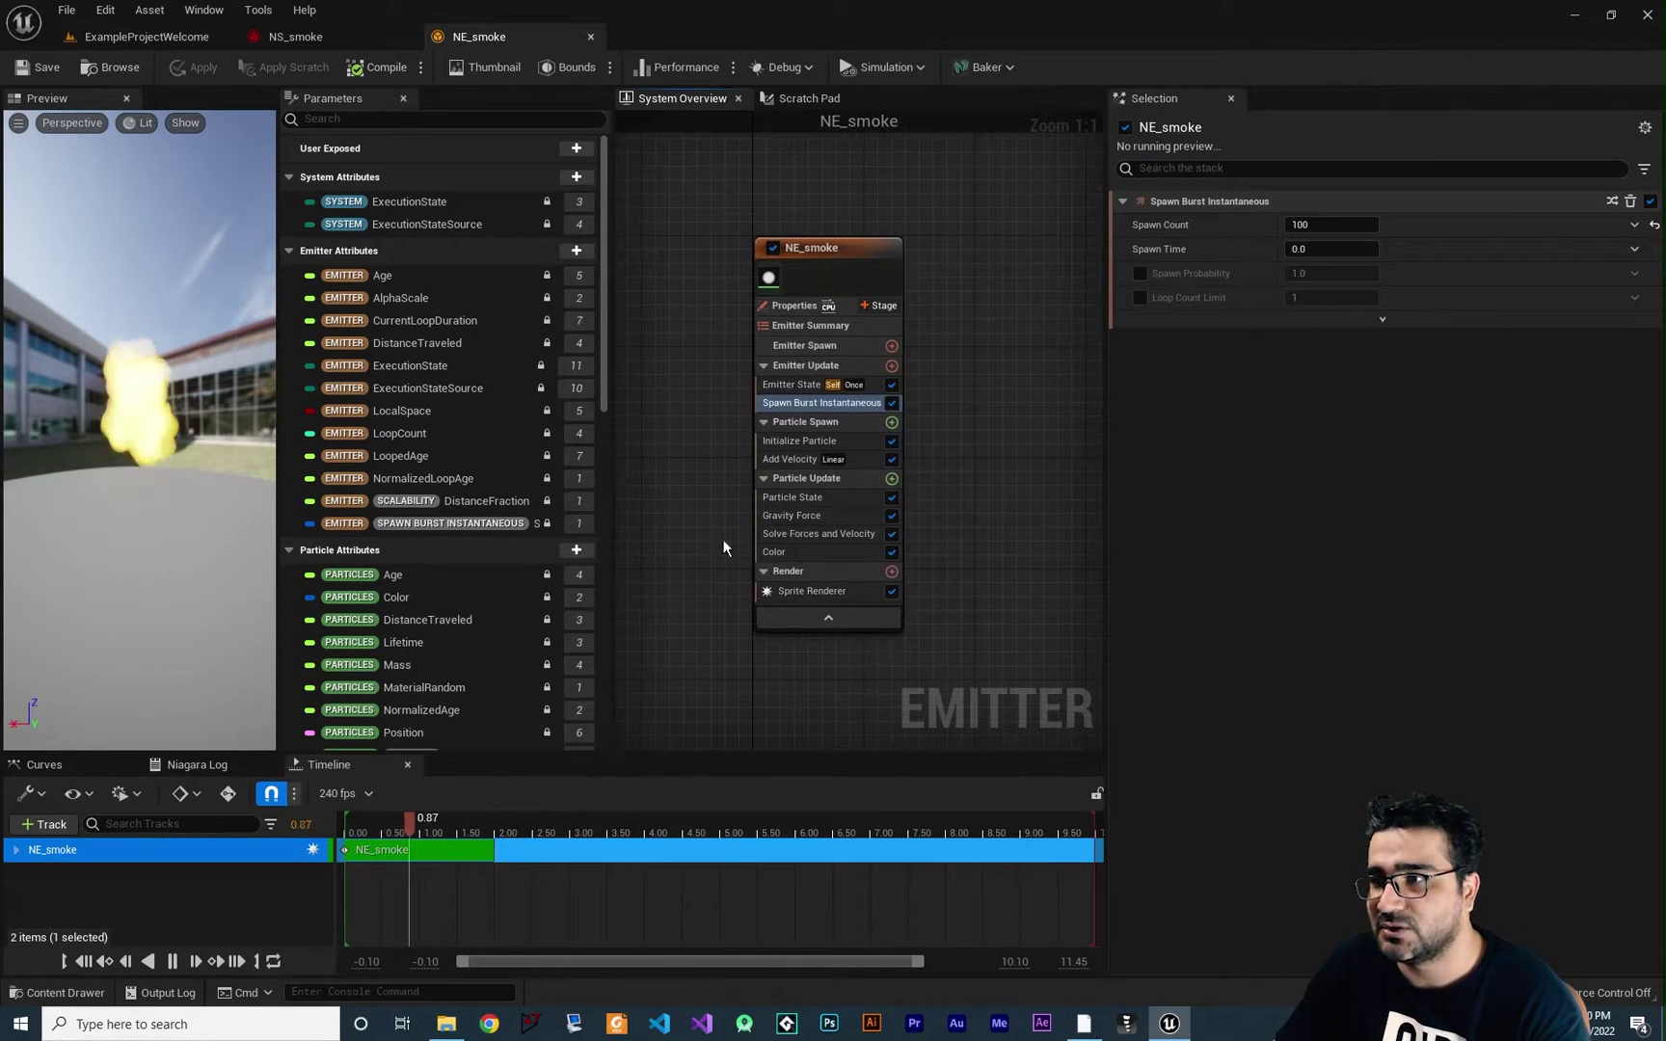
left_click(330, 34)
right_click_drag(804, 578, 749, 519)
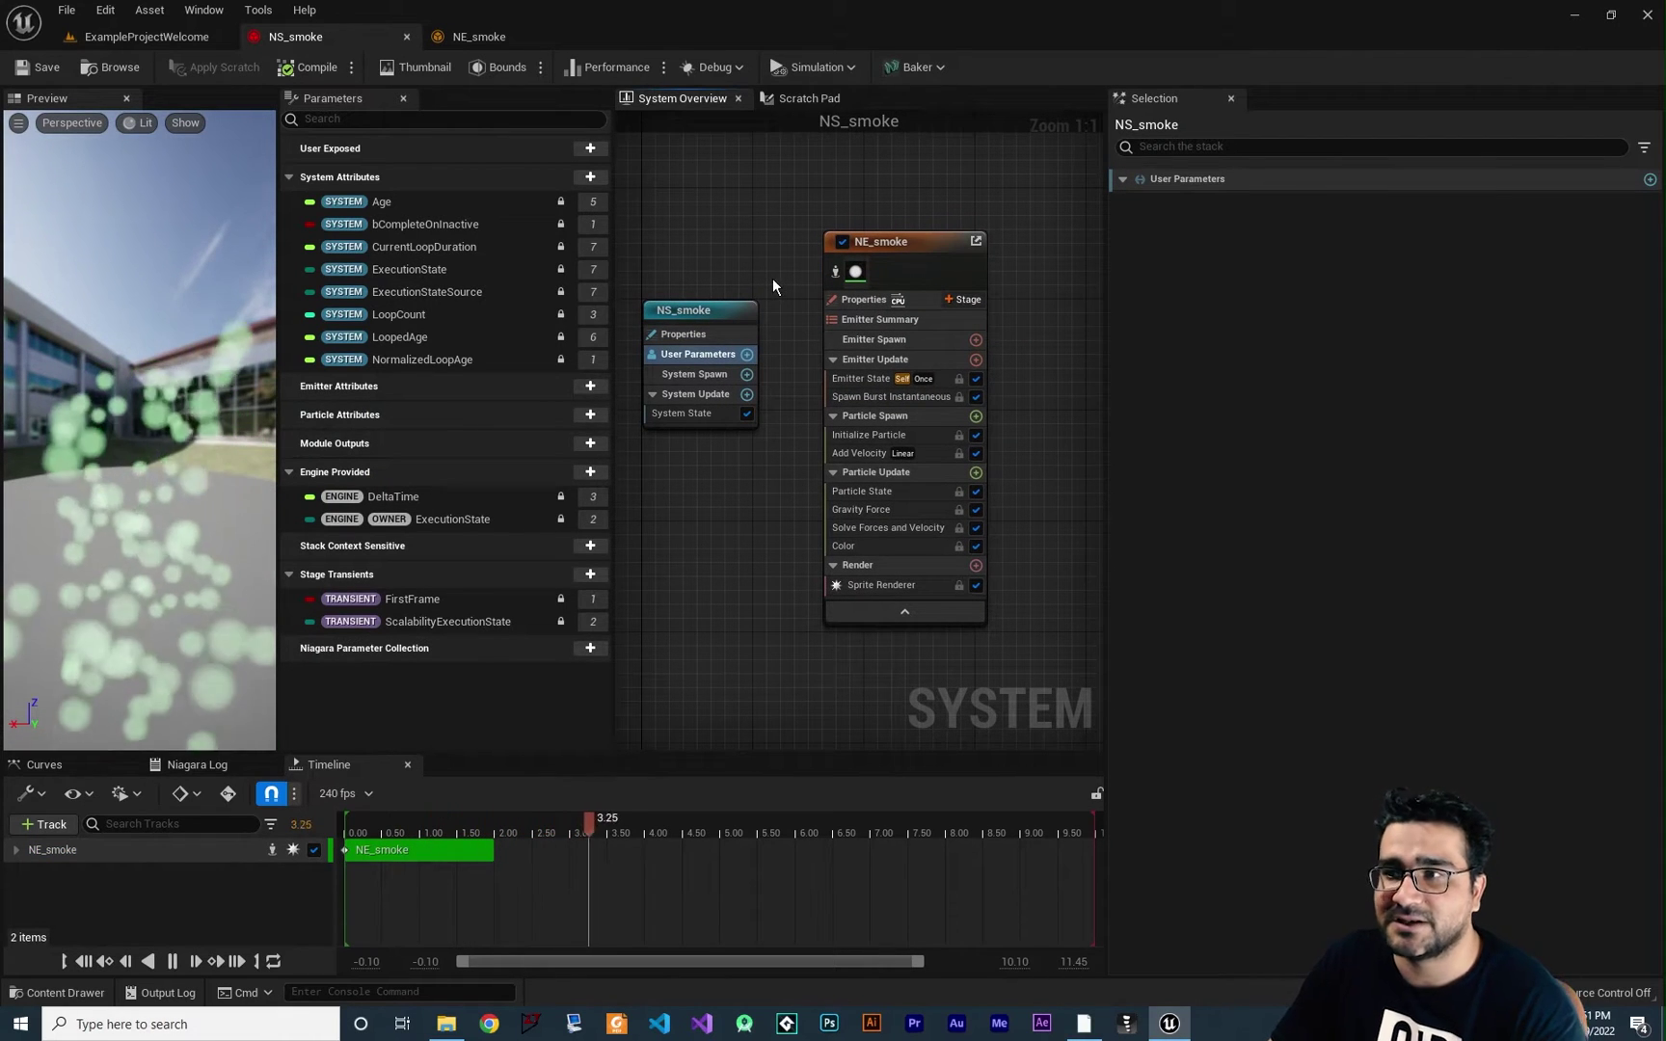
left_click(154, 36)
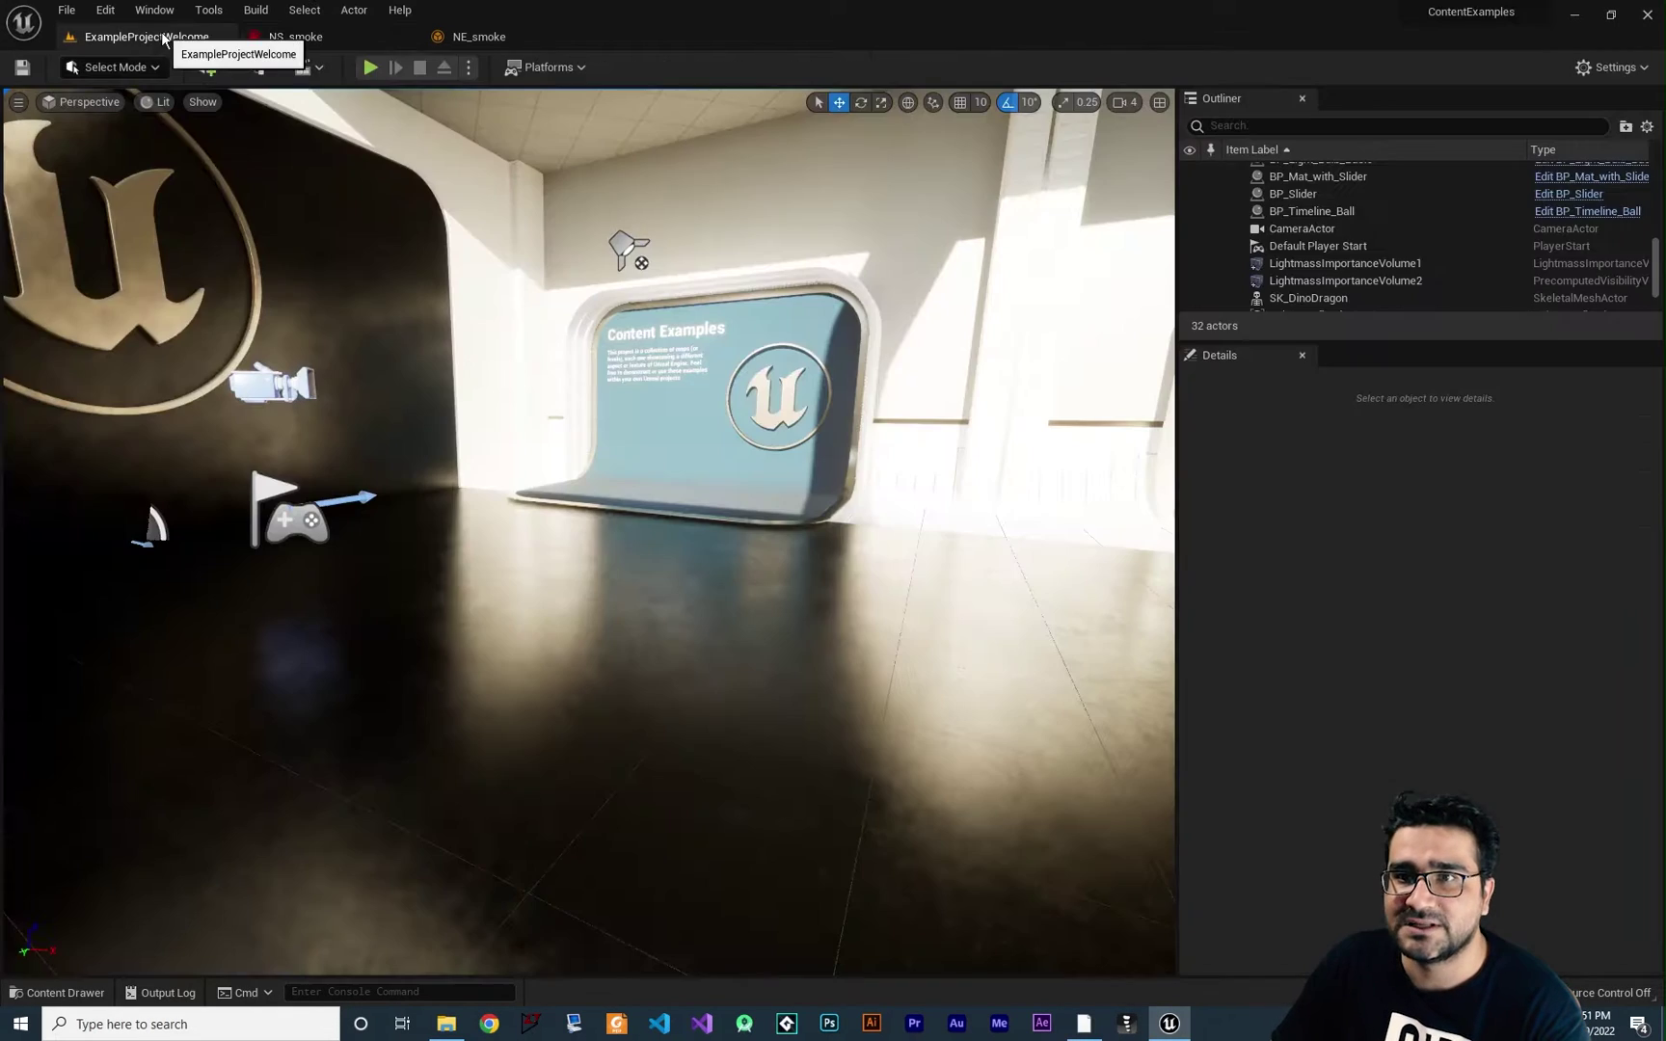
left_click(60, 992)
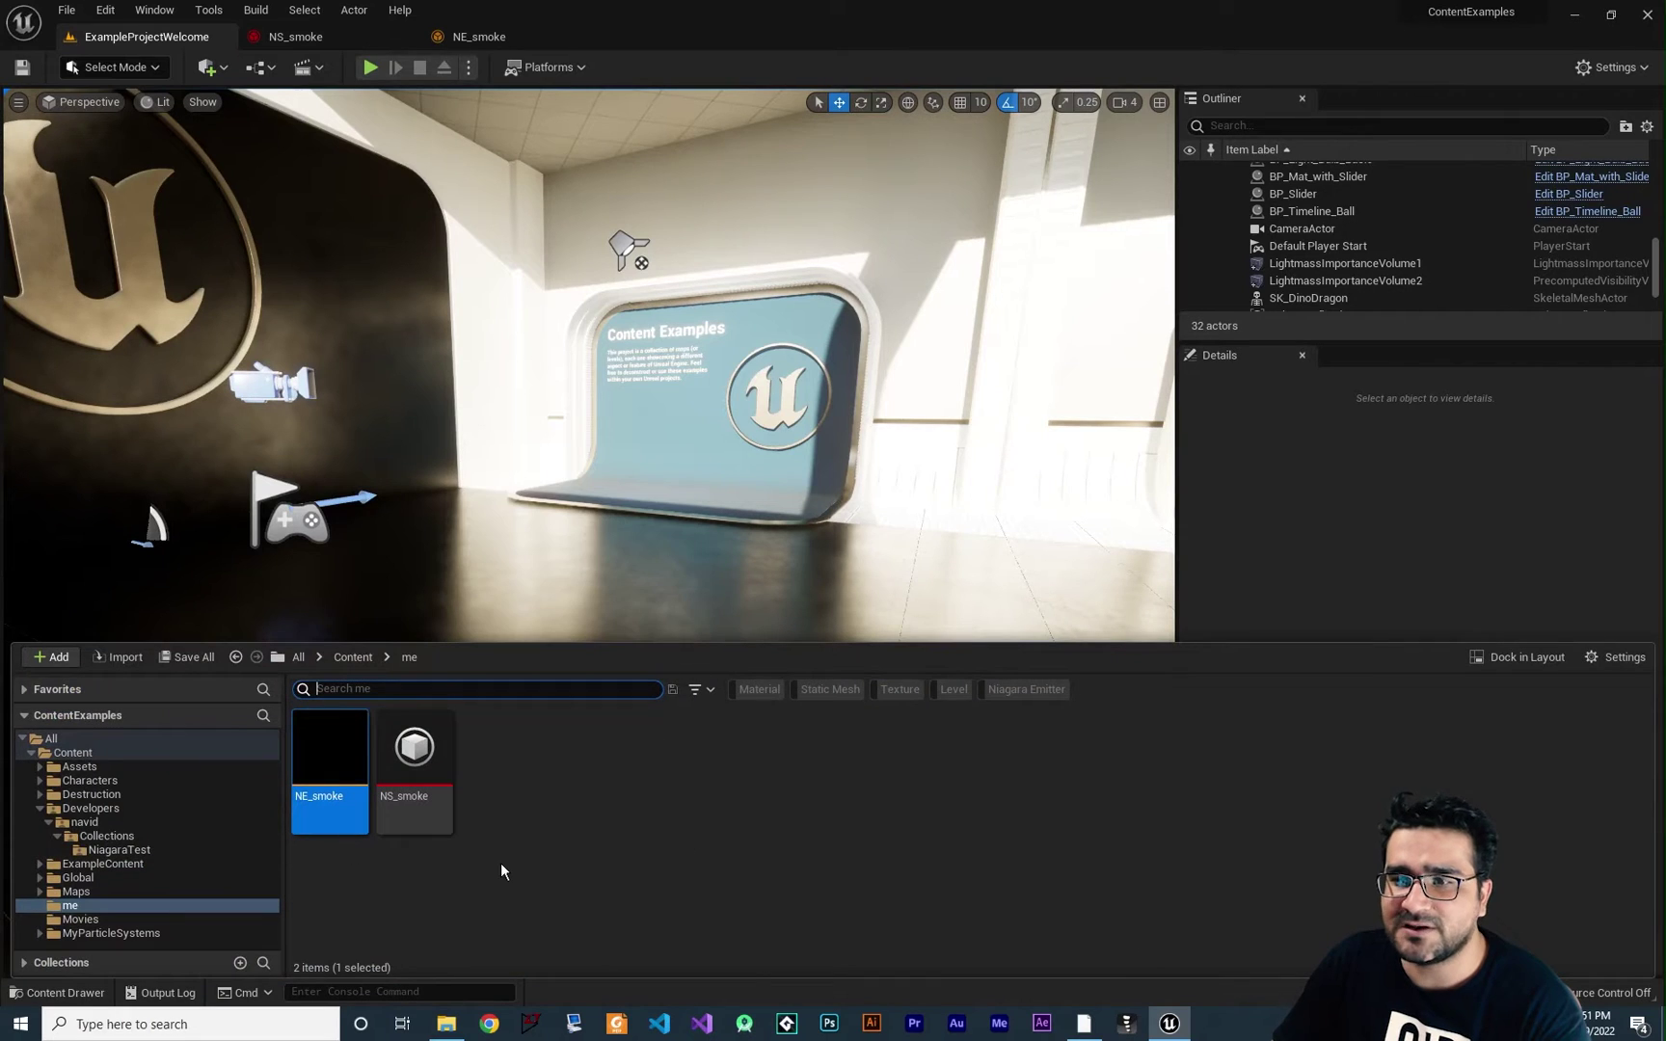
left_click_drag(415, 750, 570, 548)
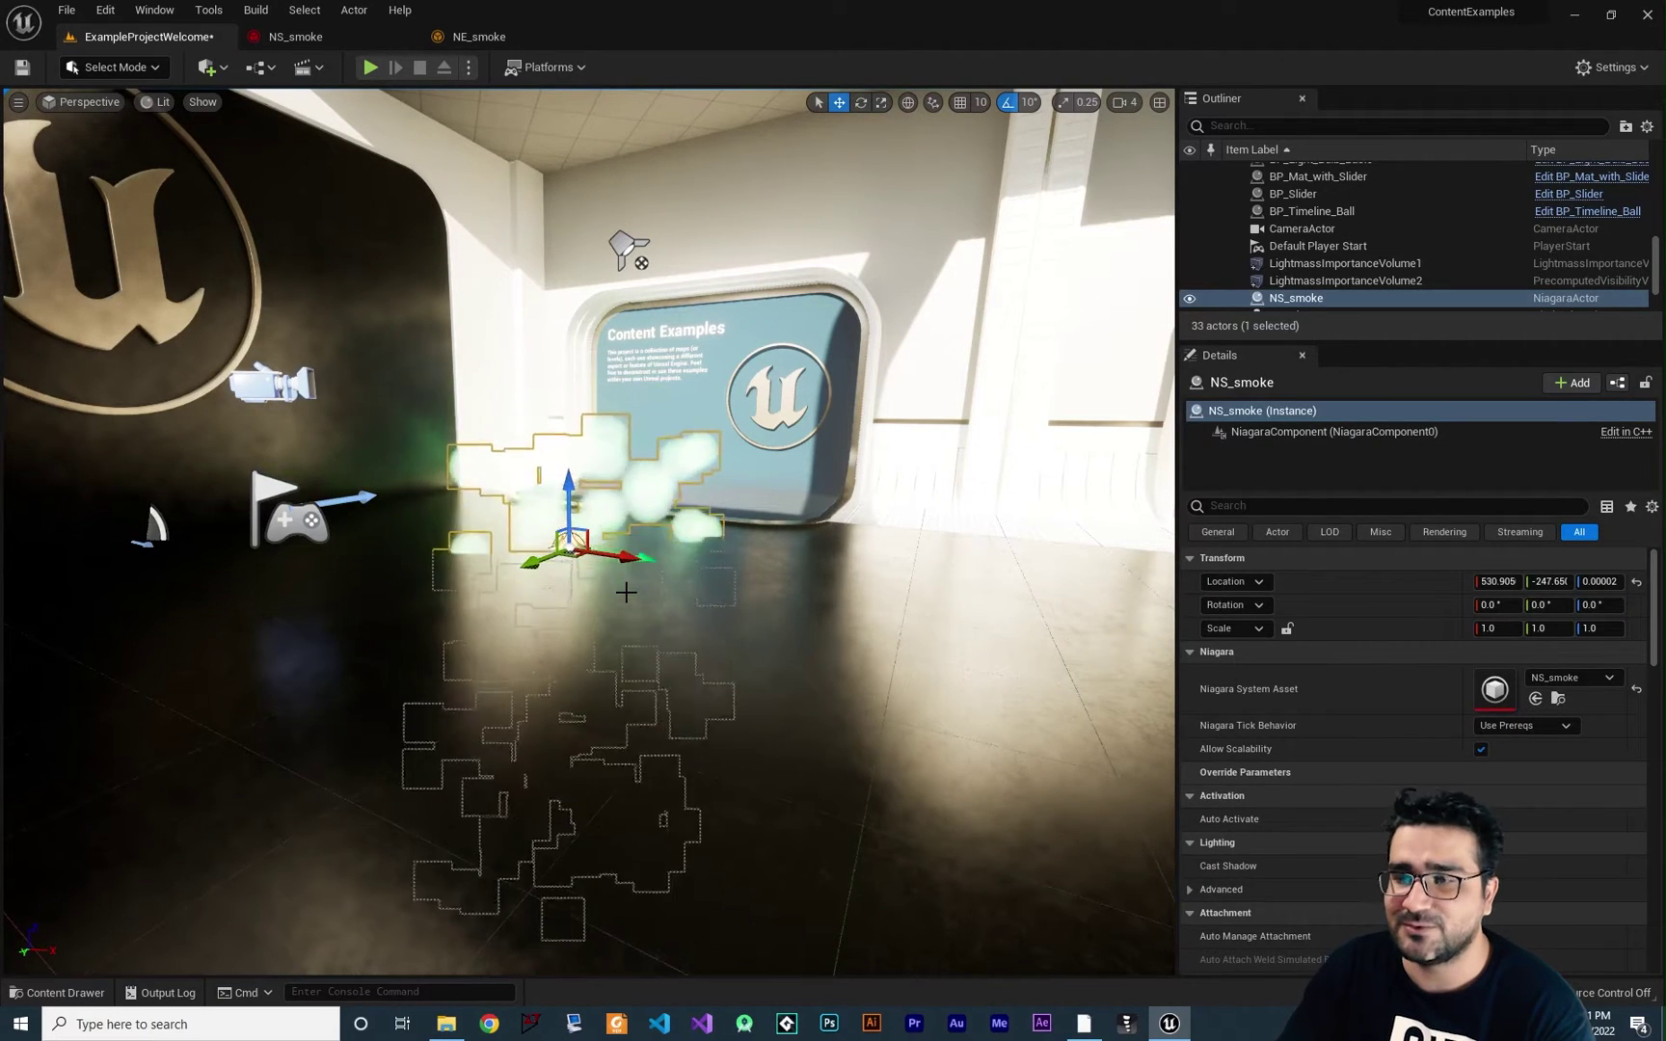
key("Delete")
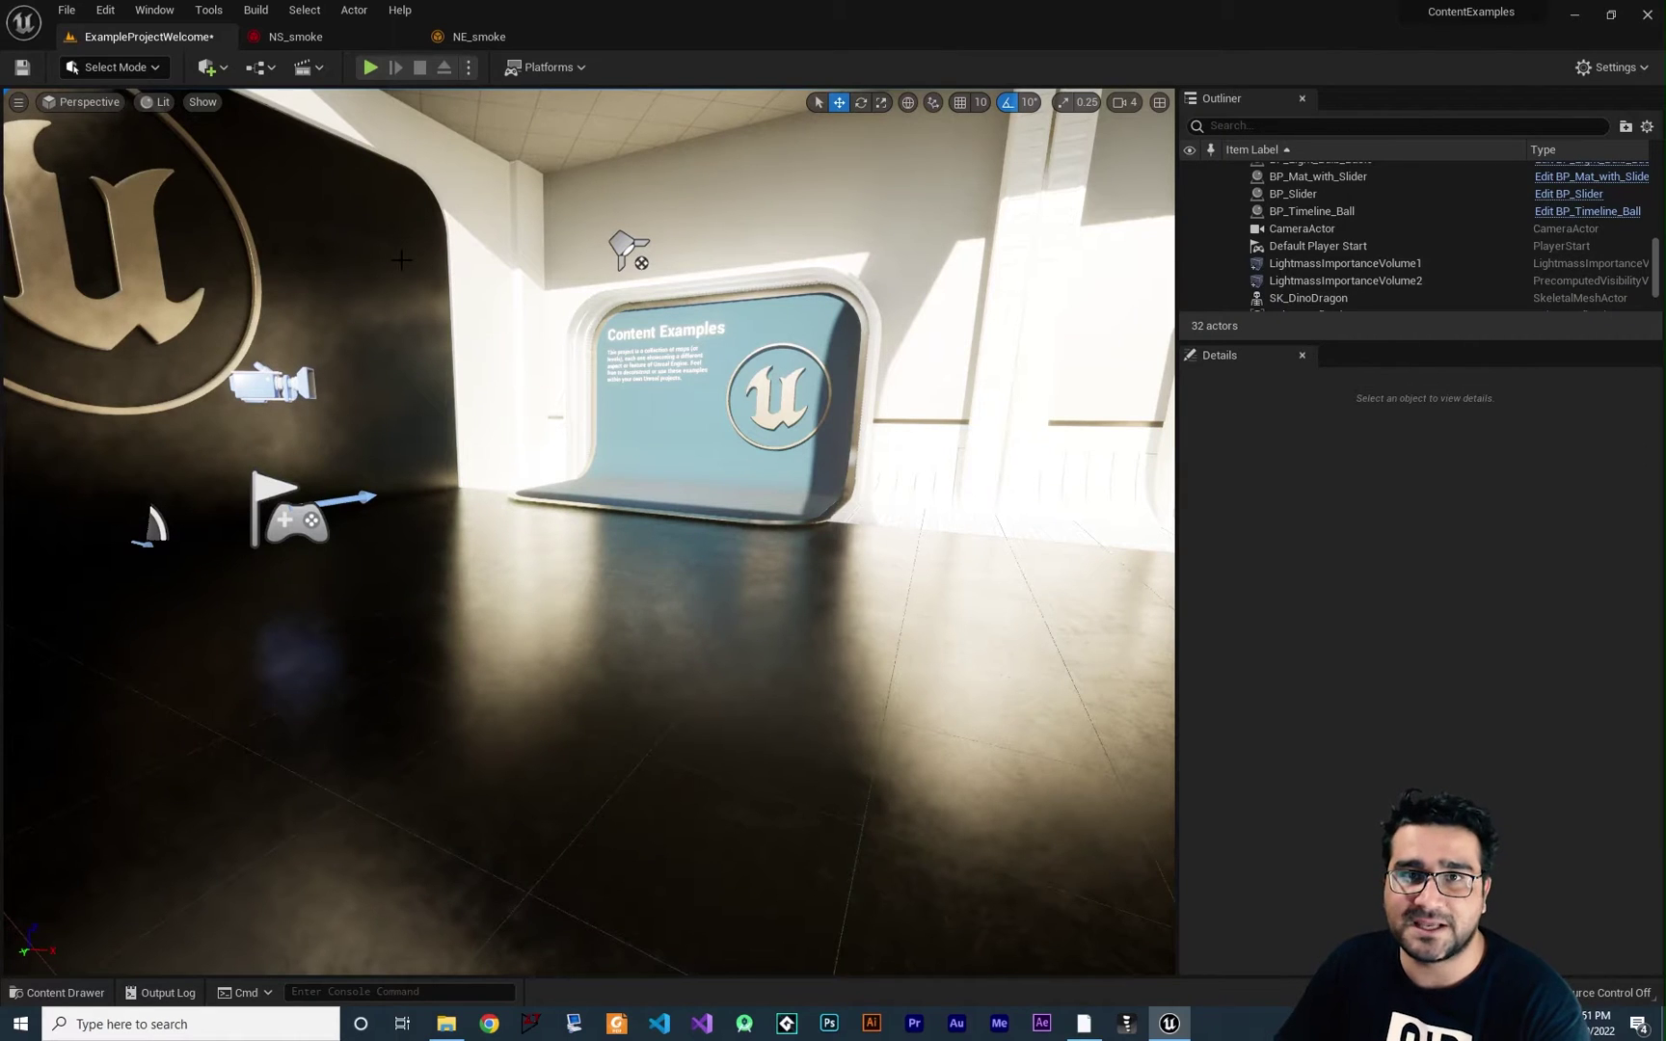
Open the ExampleProjectWelcome Level Blueprint and add a Spawn System at Location node by searching 'spawn niaga'
left_click(262, 67)
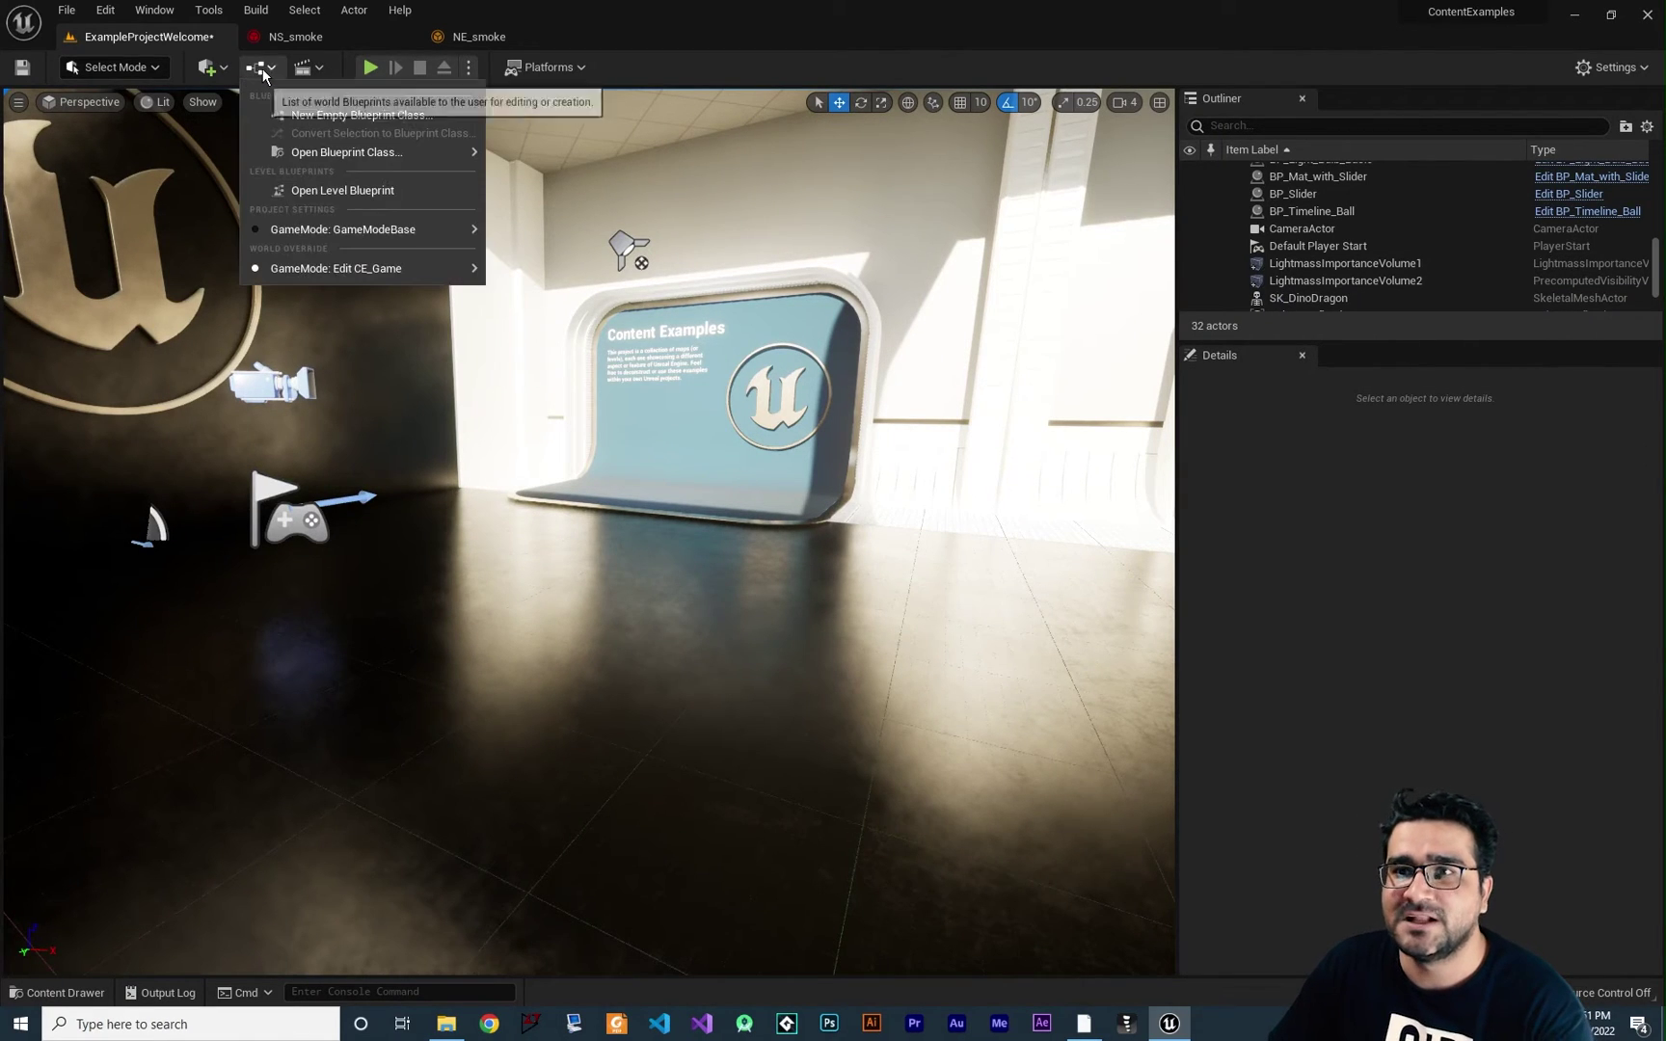
left_click(317, 189)
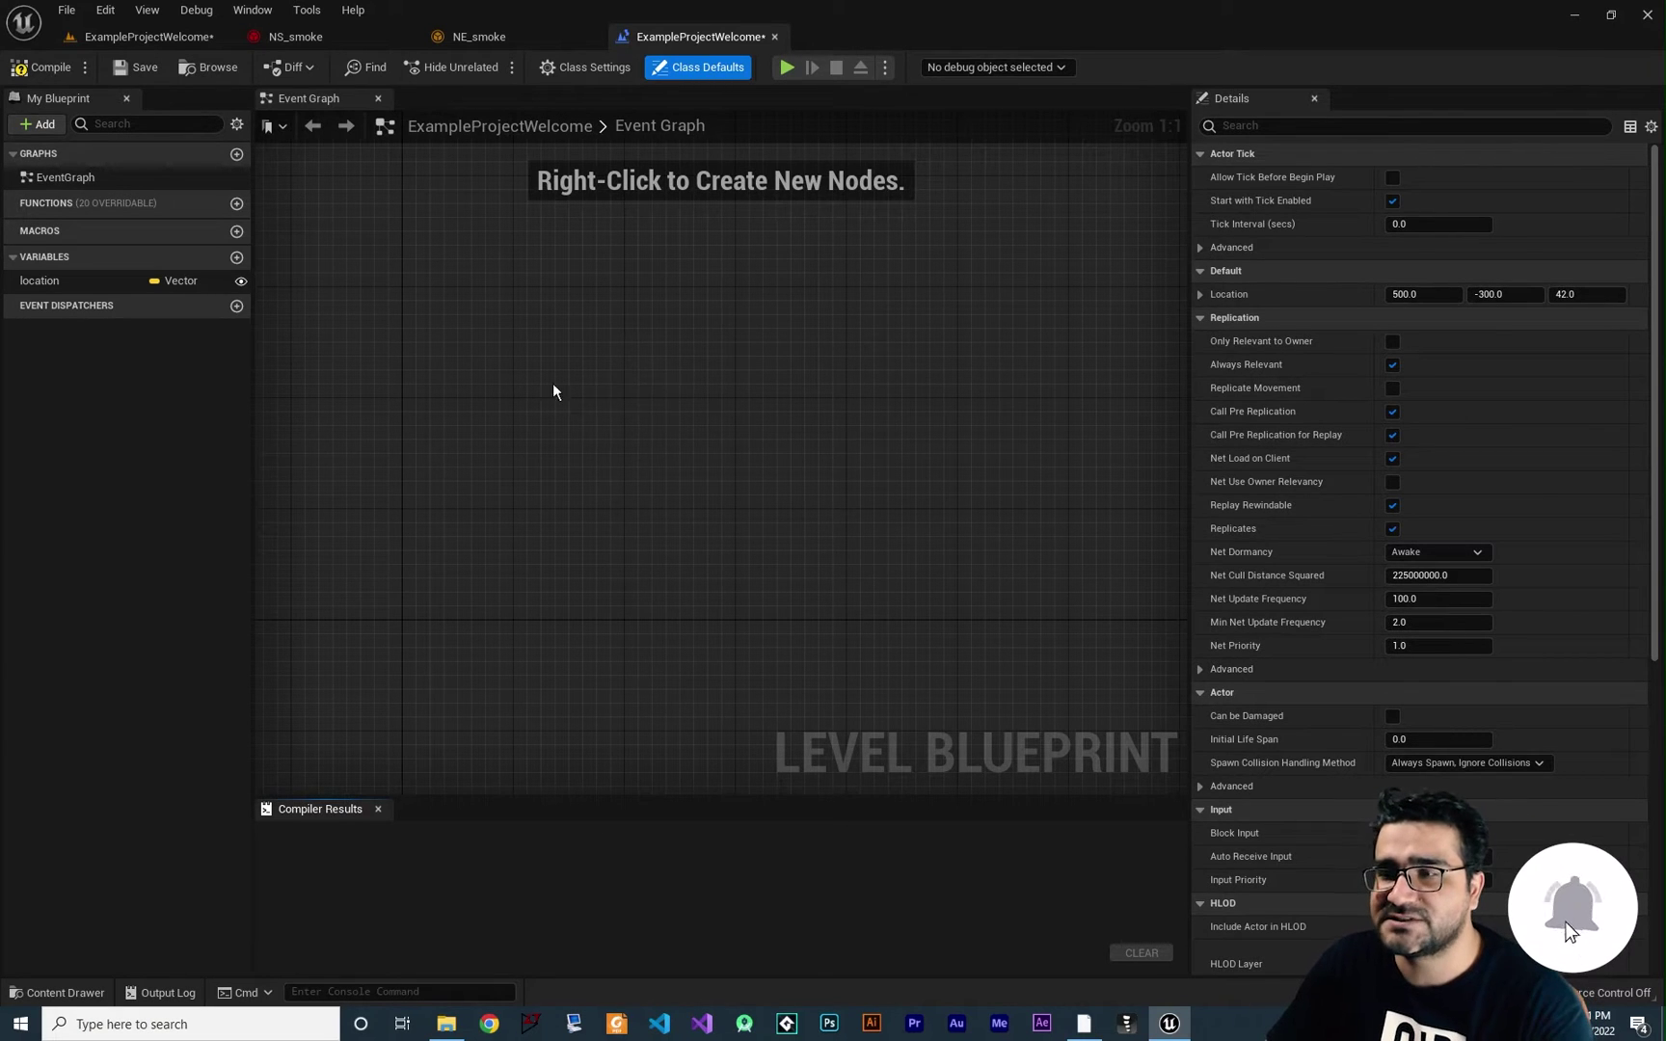
right_click(562, 354)
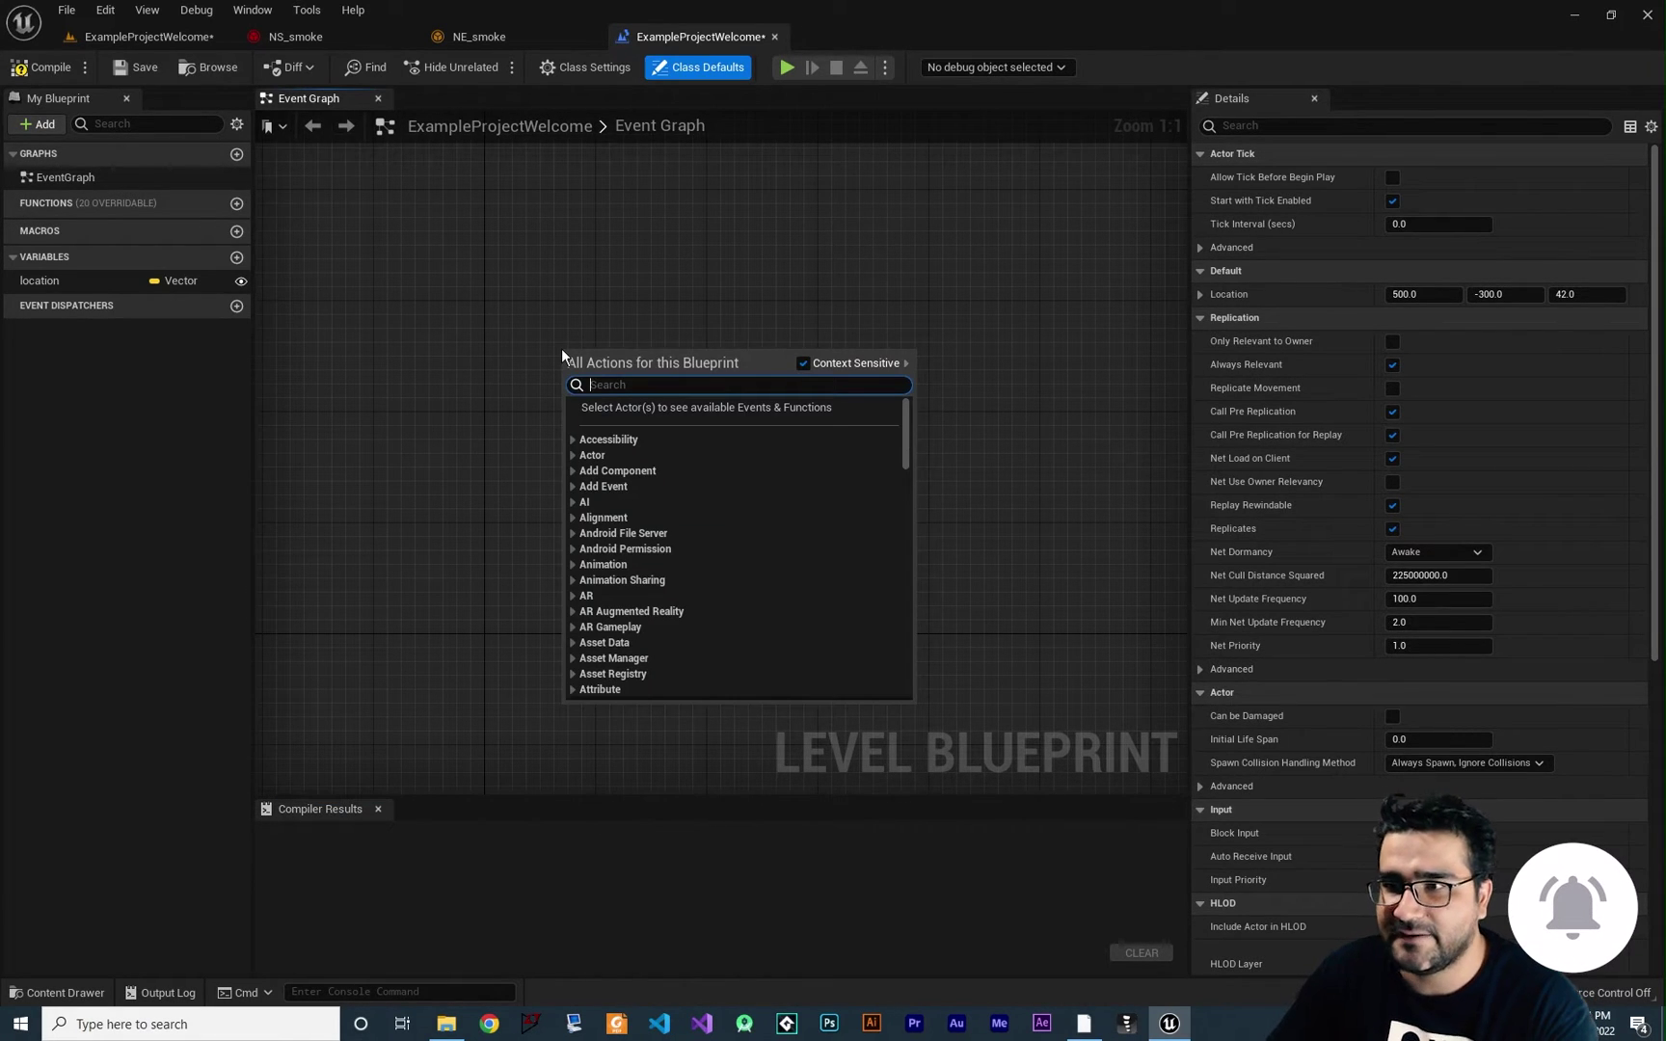
type("spawn ni")
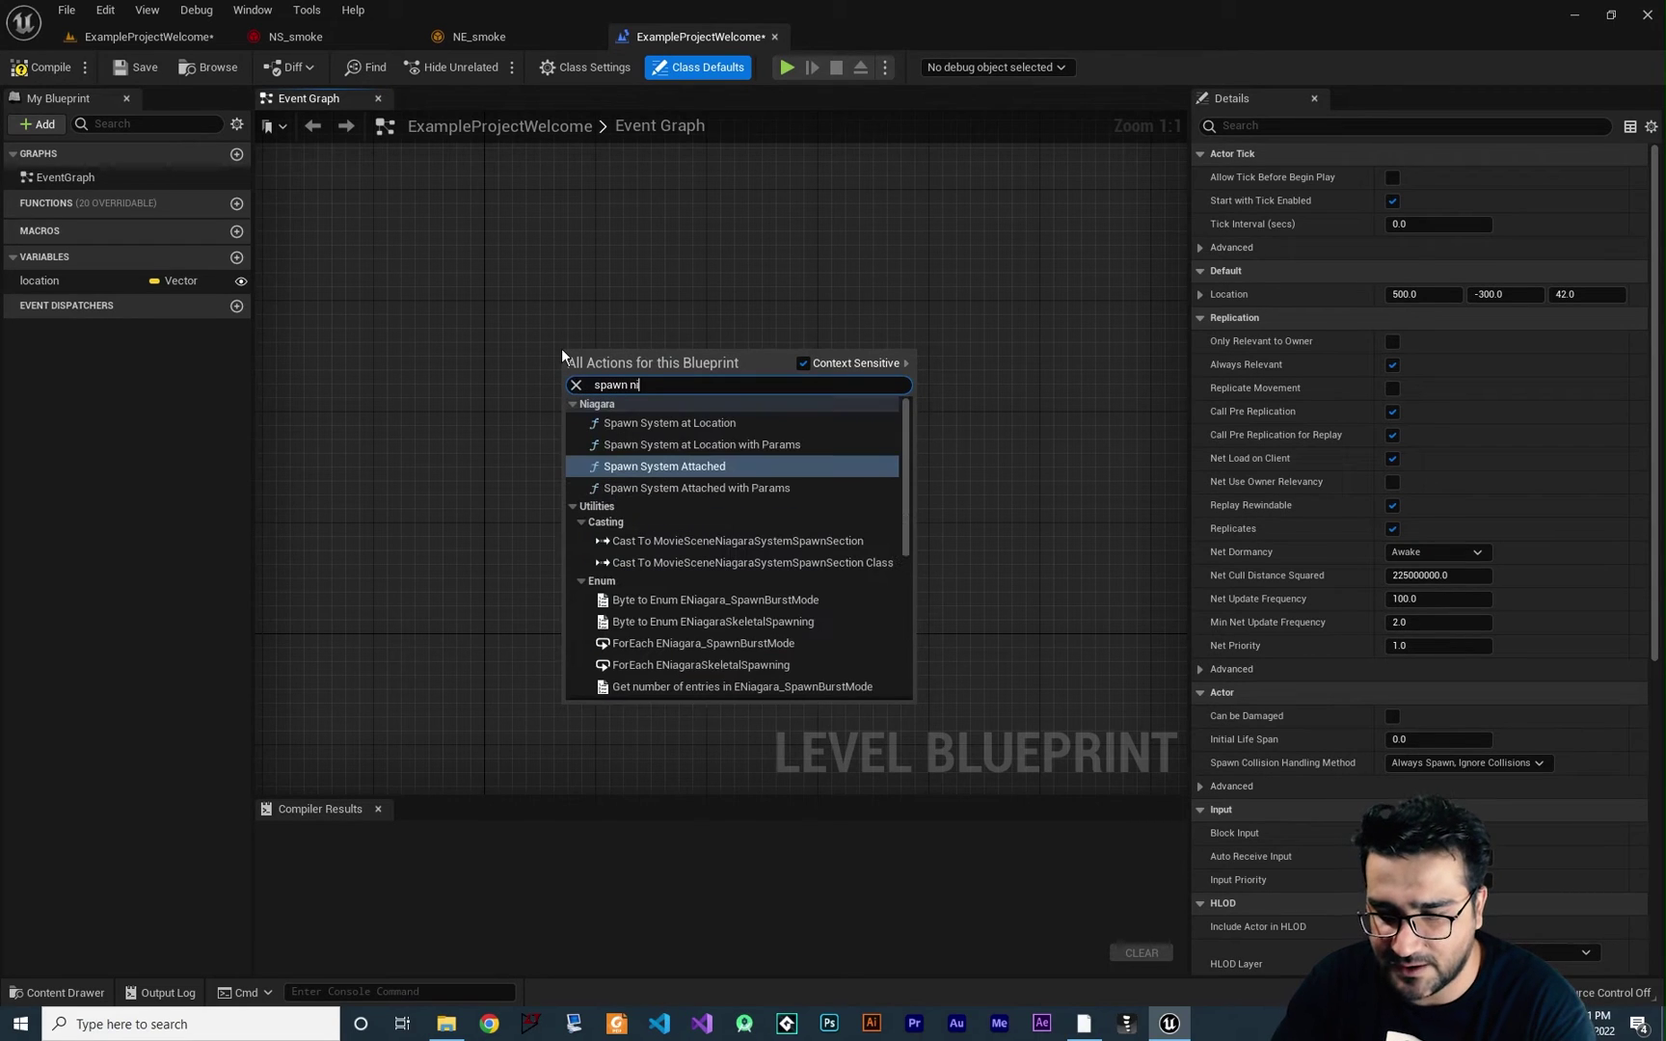
type("agar")
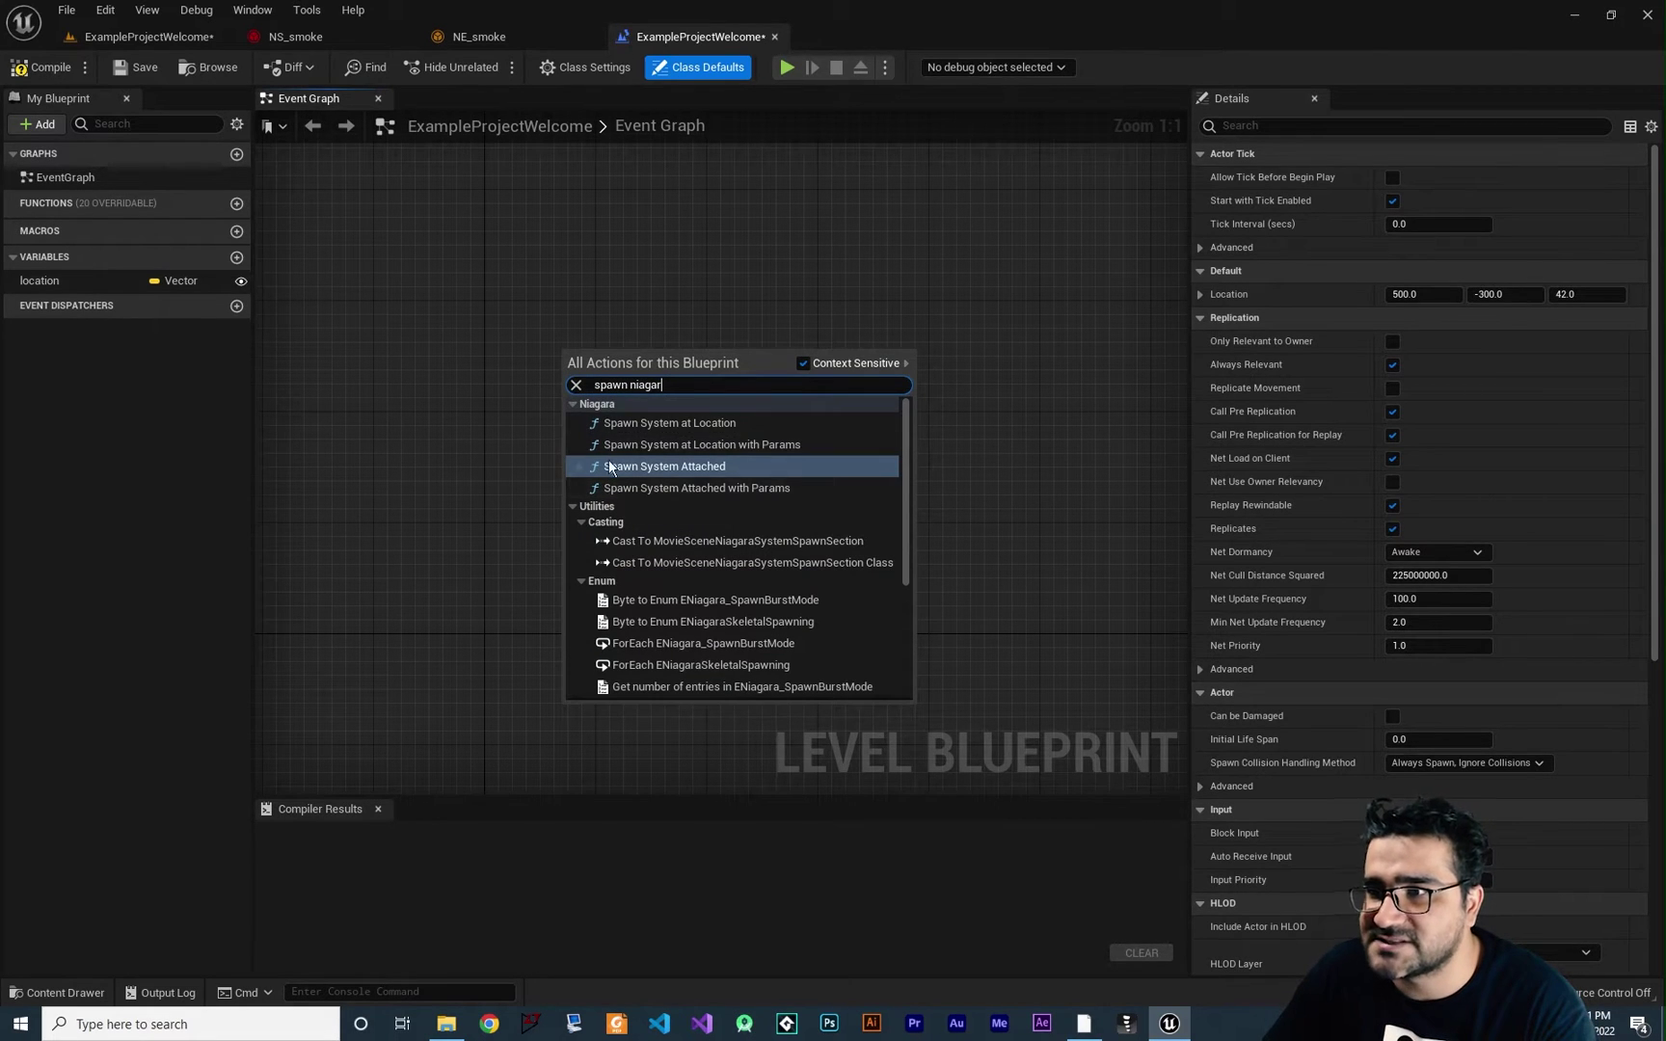
left_click(678, 426)
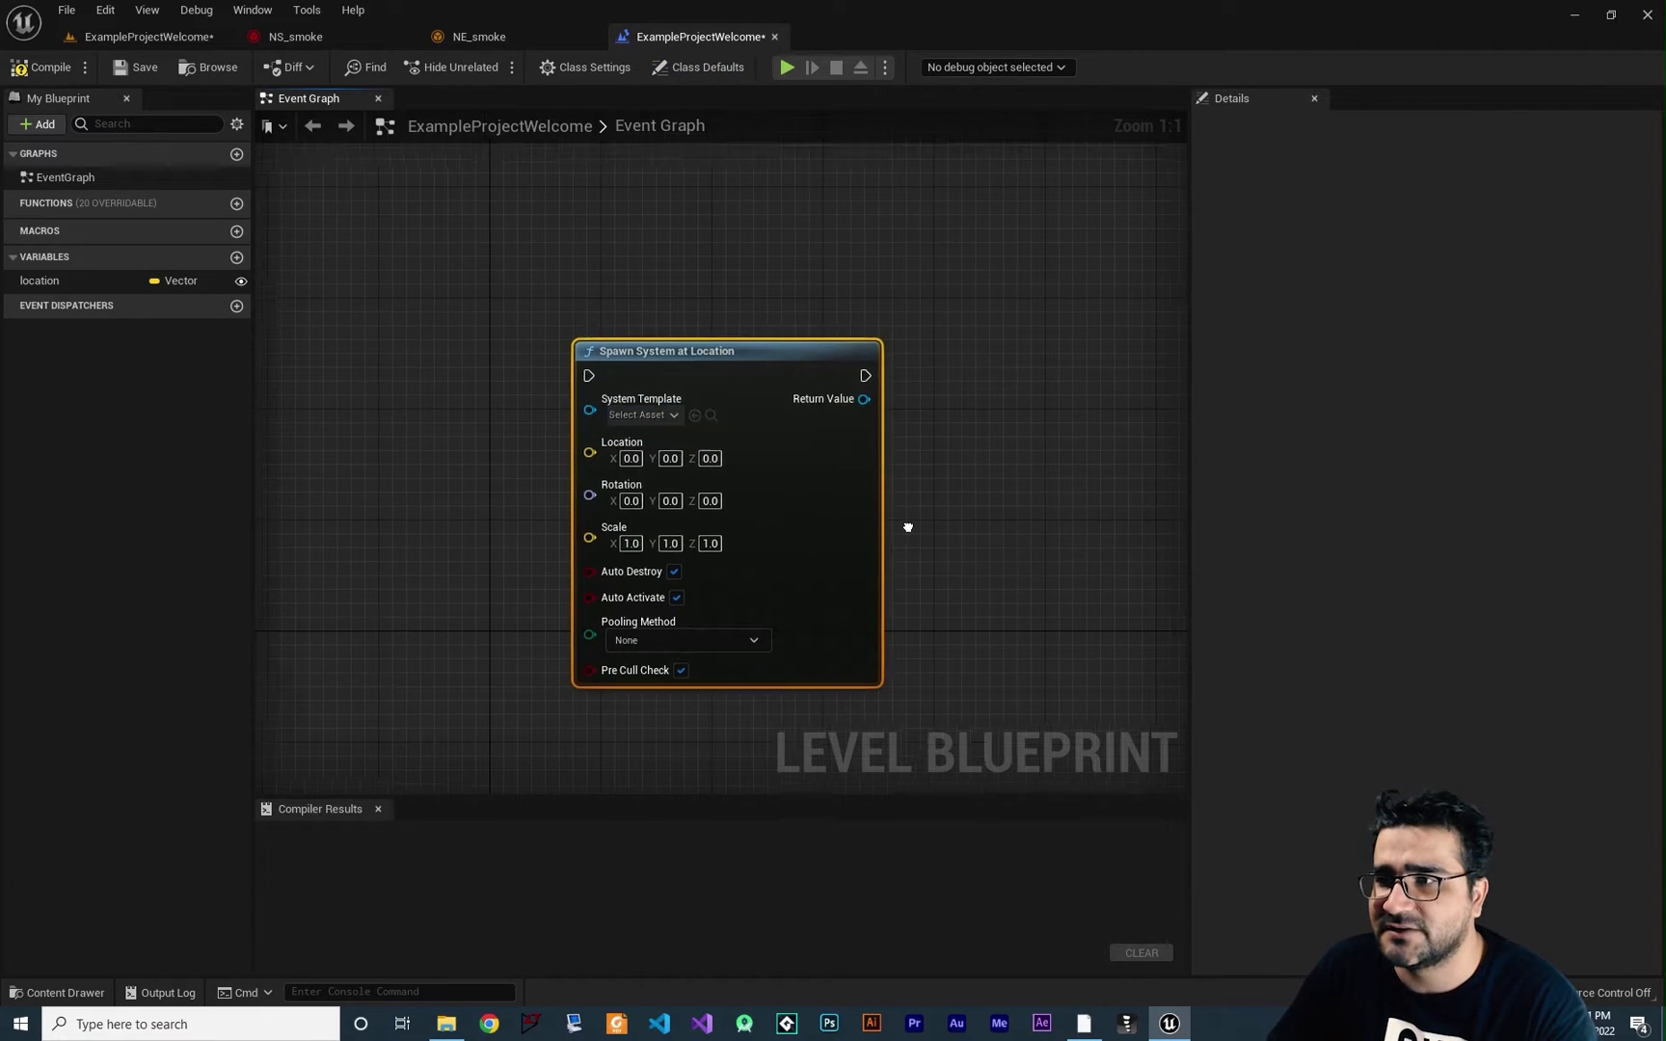
Add a Left Mouse Button event node to the left of the spawn node
right_click_drag(907, 524, 960, 497)
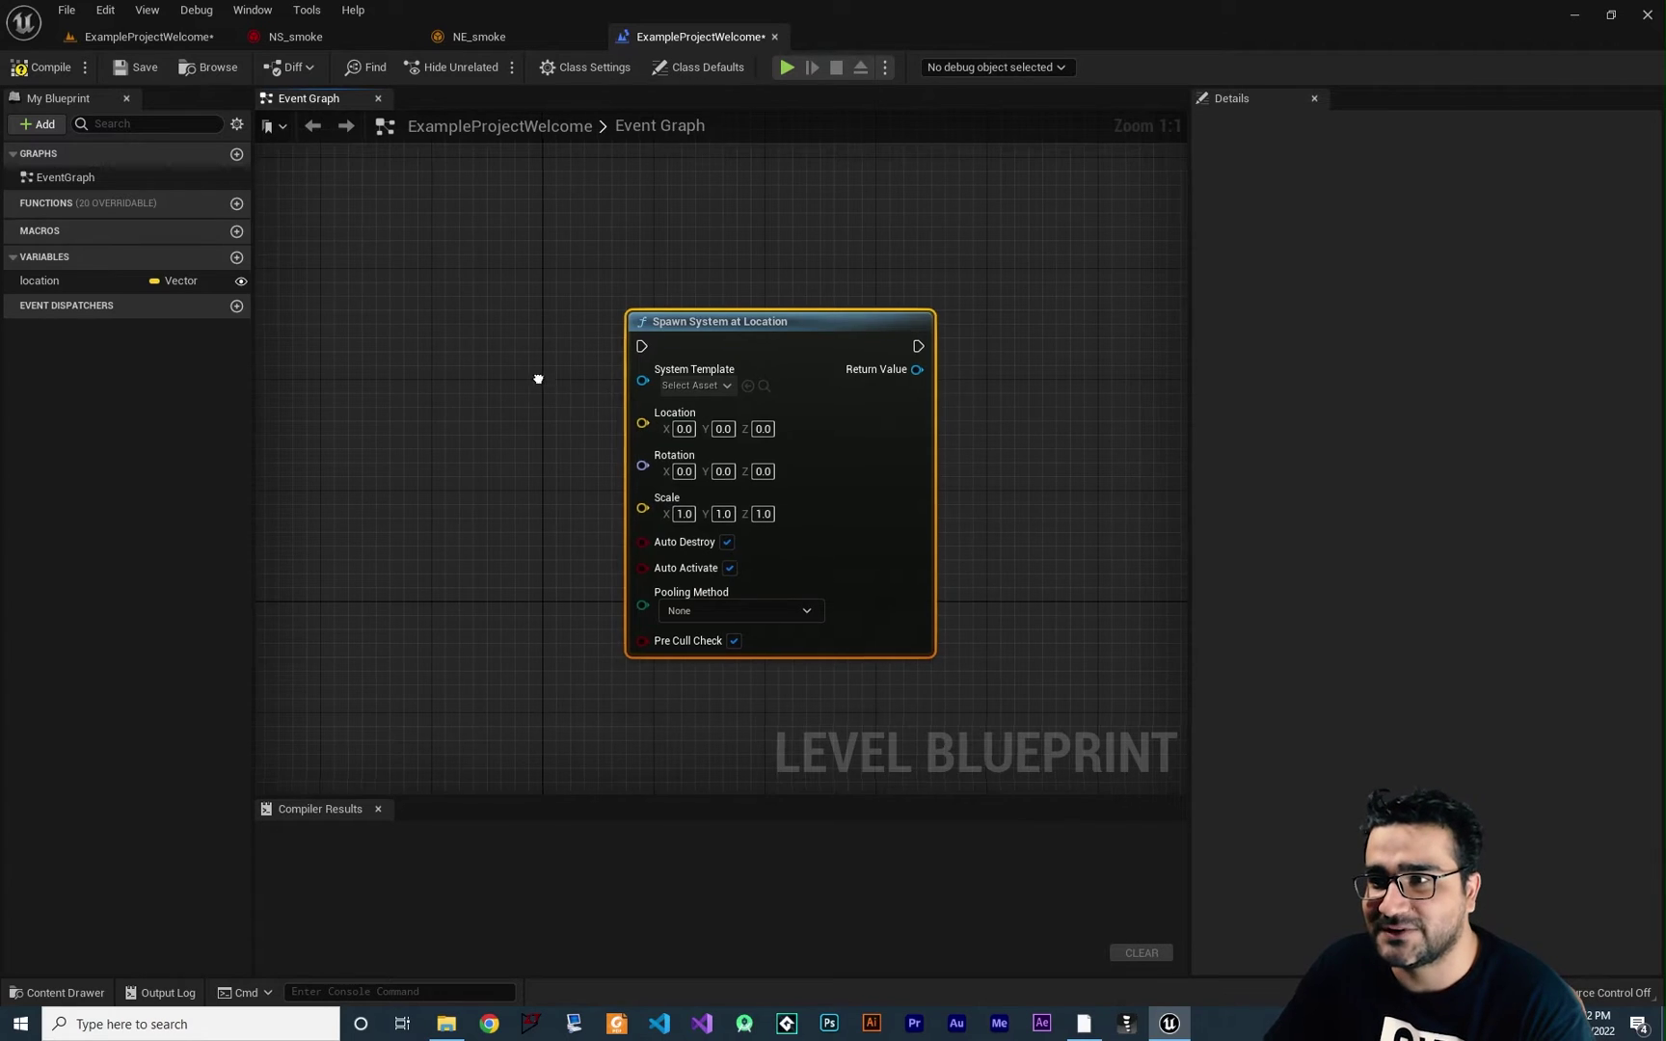
right_click_drag(539, 376, 604, 416)
right_click(473, 369)
type("mouse")
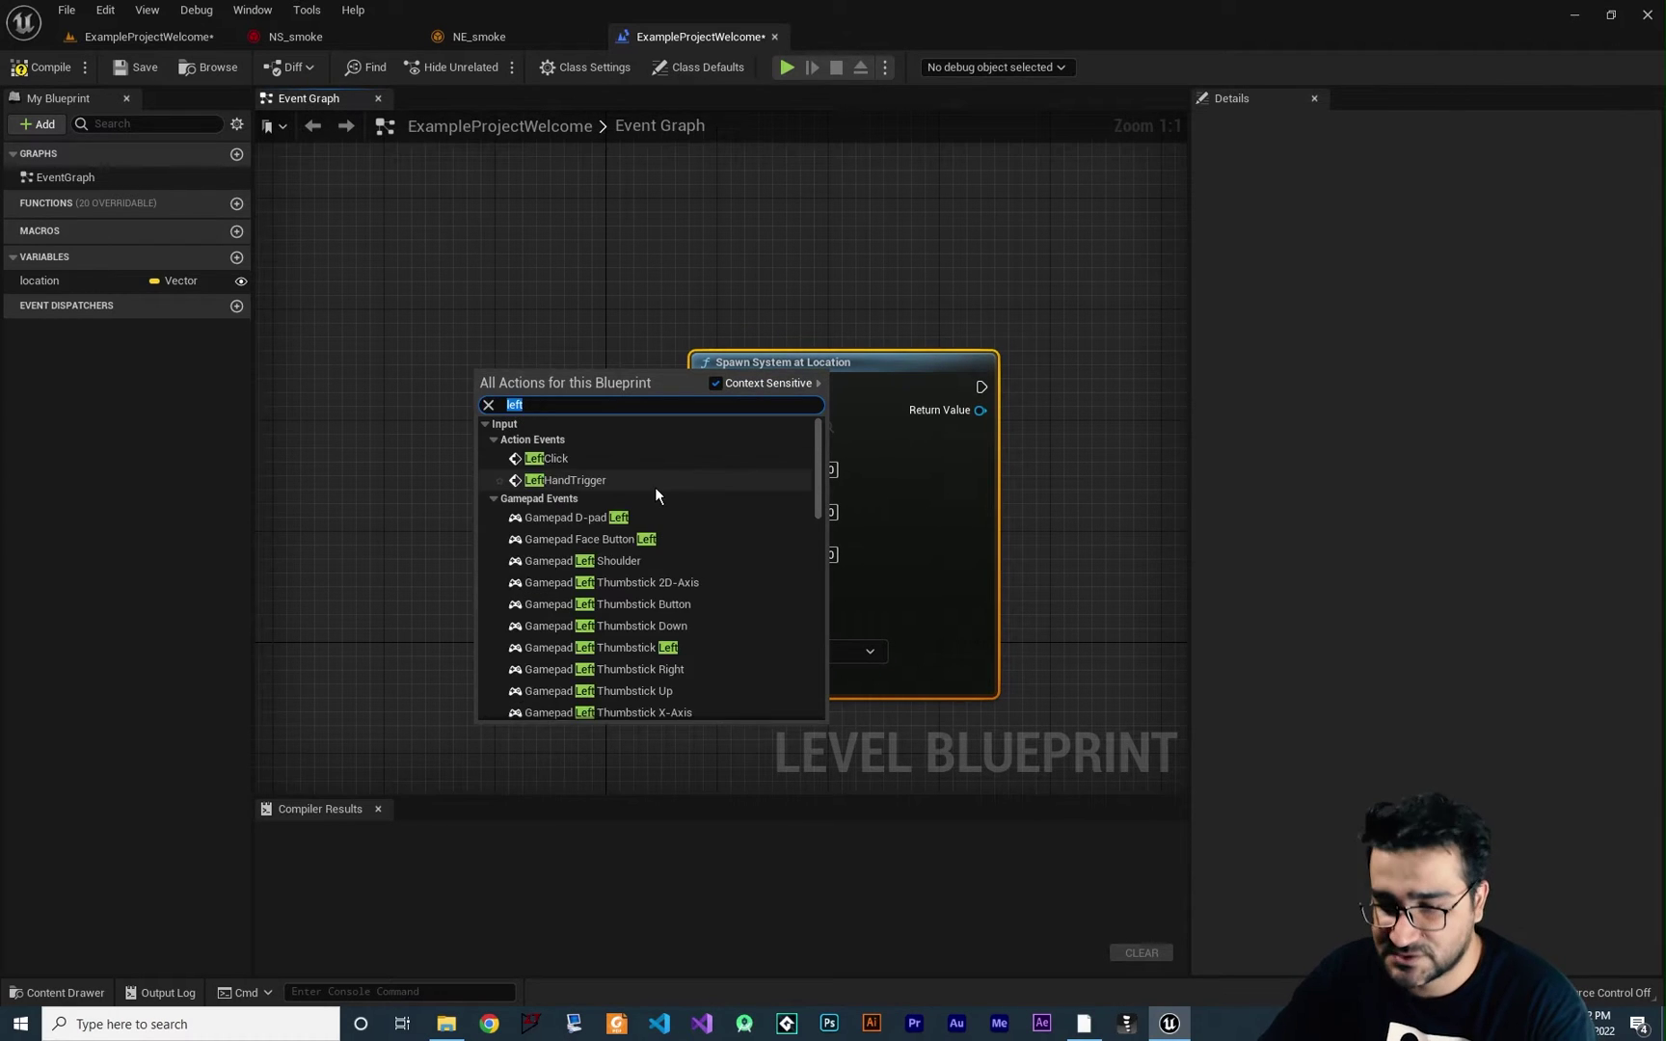
type(" left")
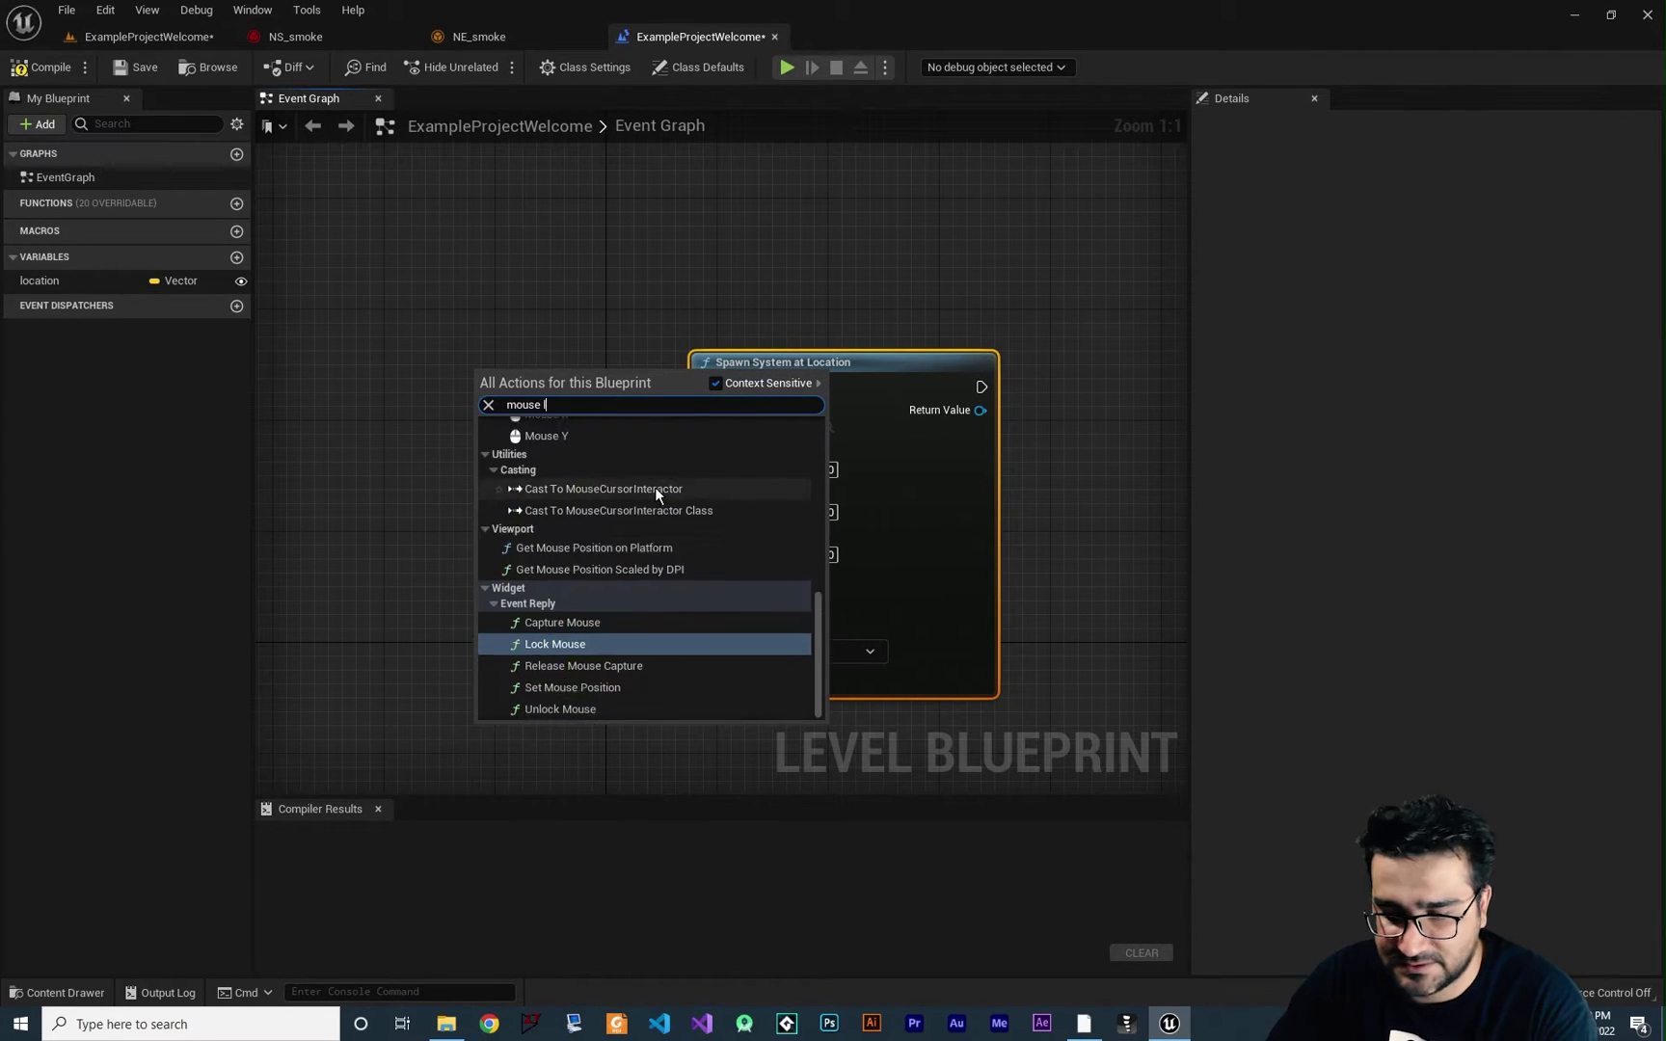
left_click(559, 457)
left_click_drag(545, 400, 448, 386)
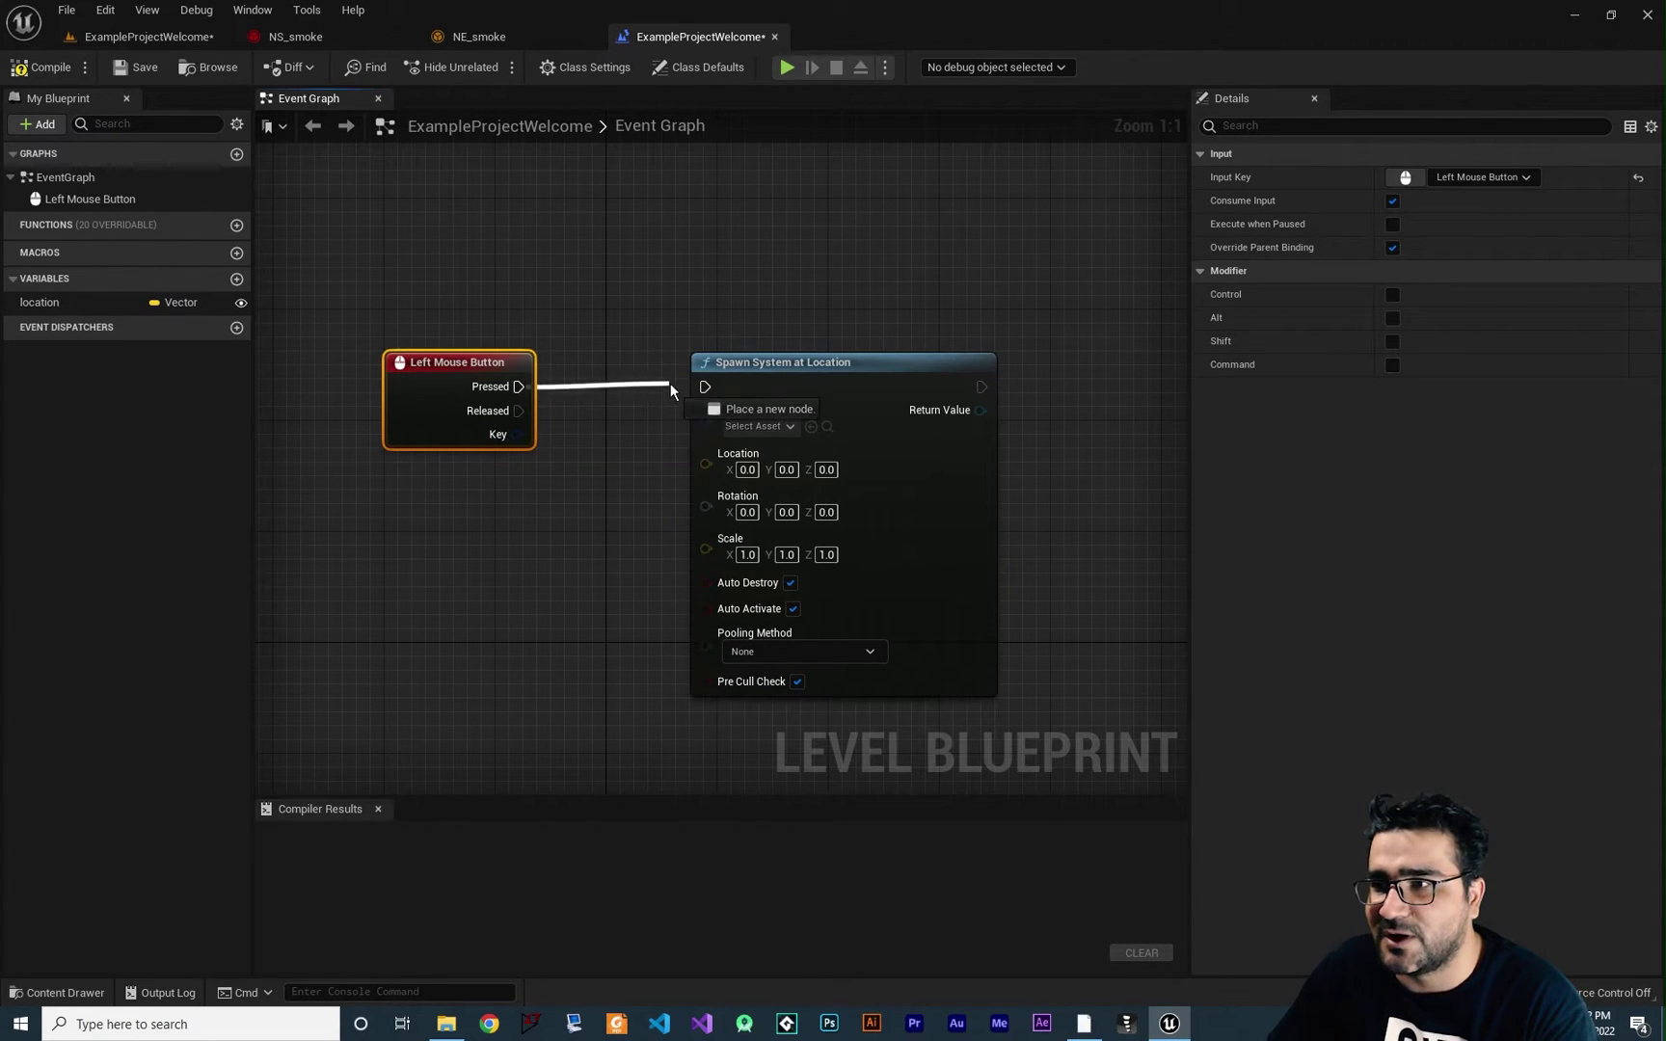
right_click_drag(619, 515, 547, 502)
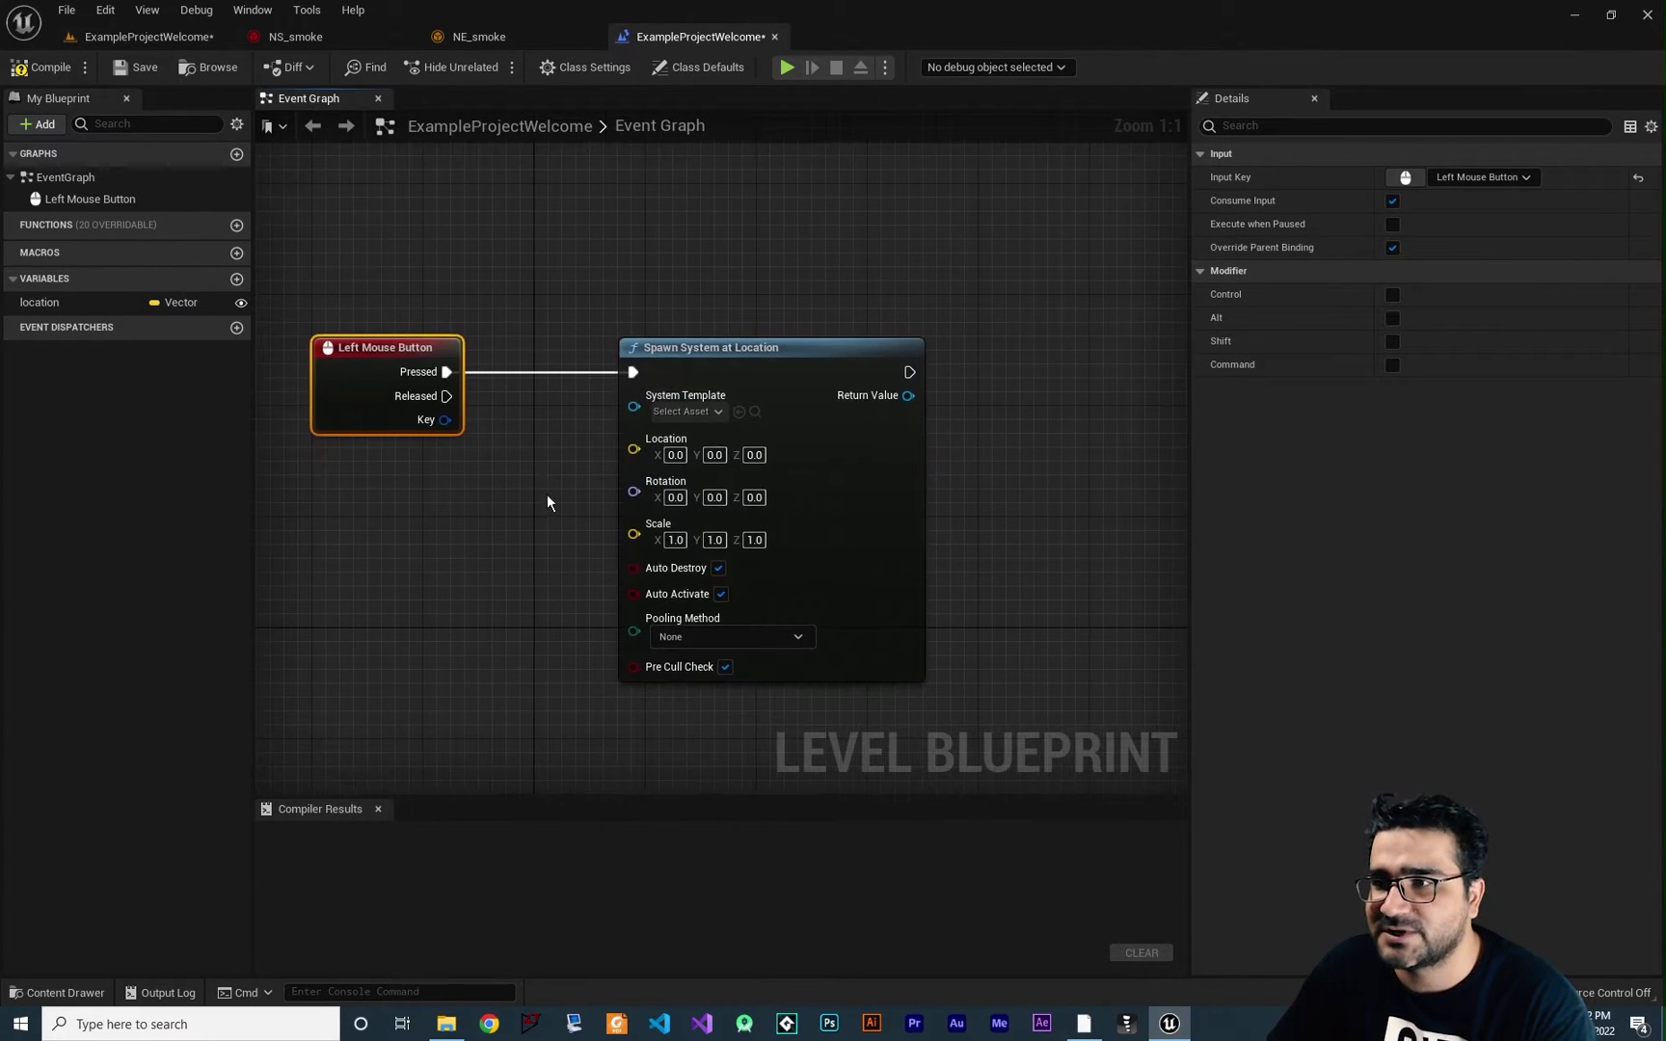
Set the spawn node's System Template to NS_smoke
left_click(680, 411)
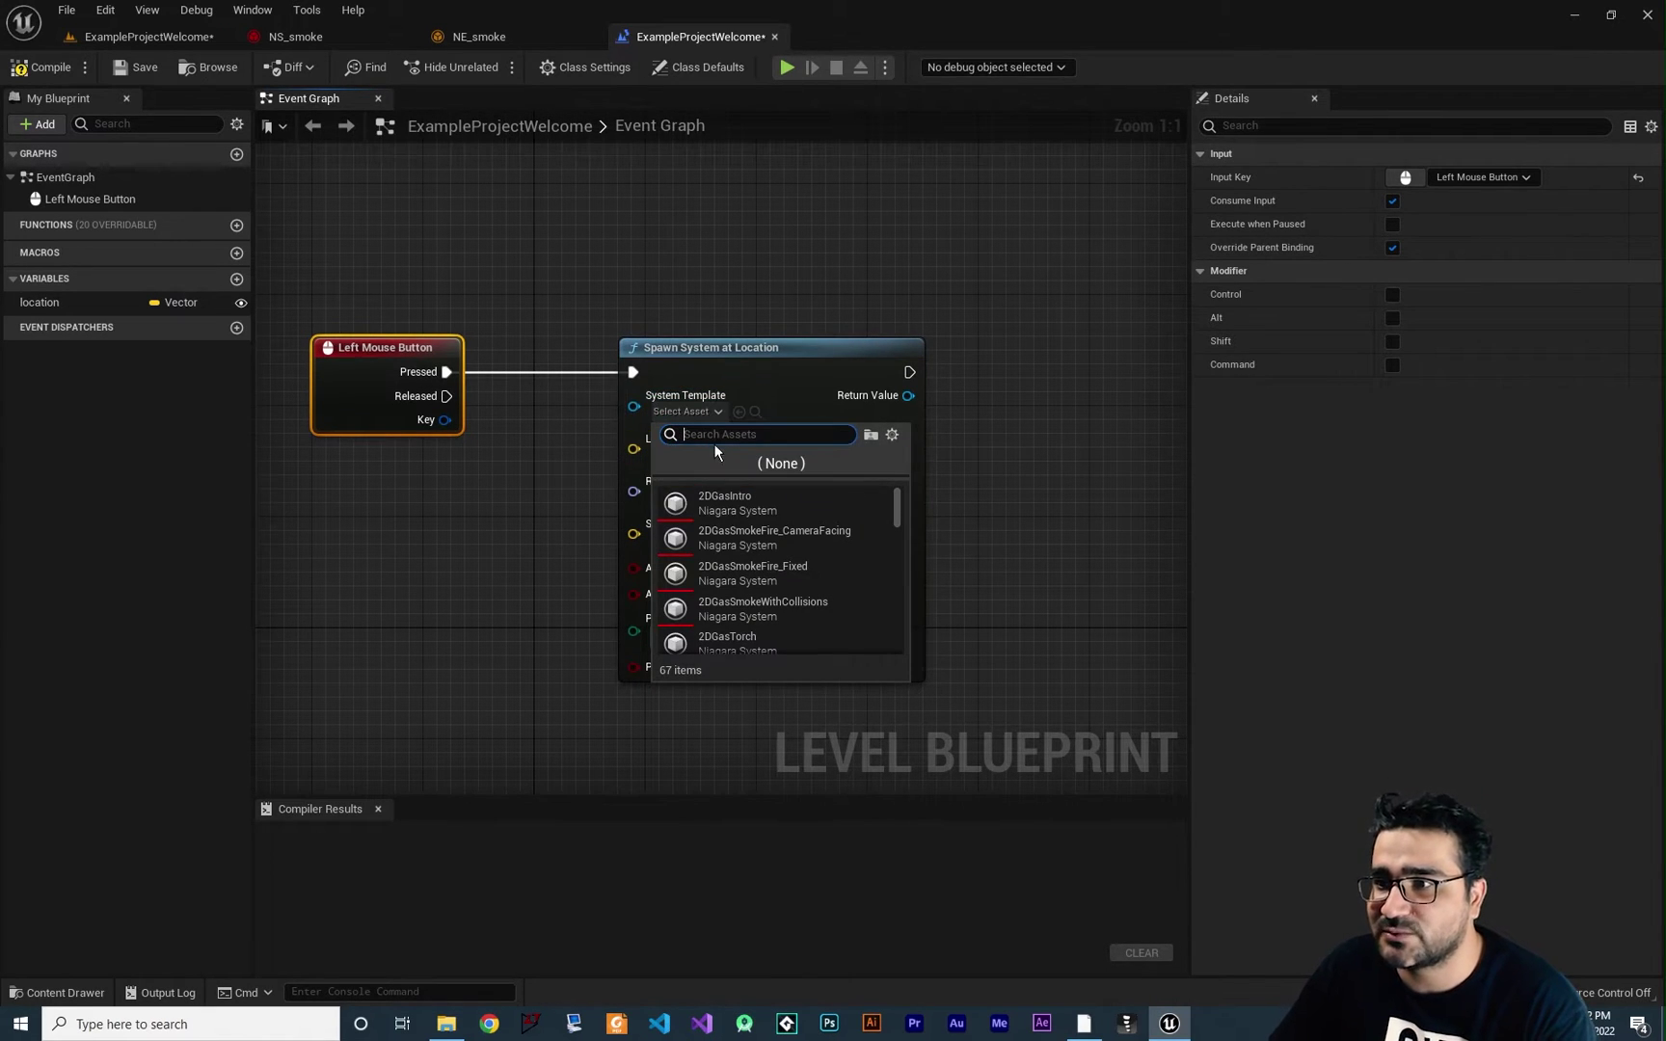
type("NS_sm")
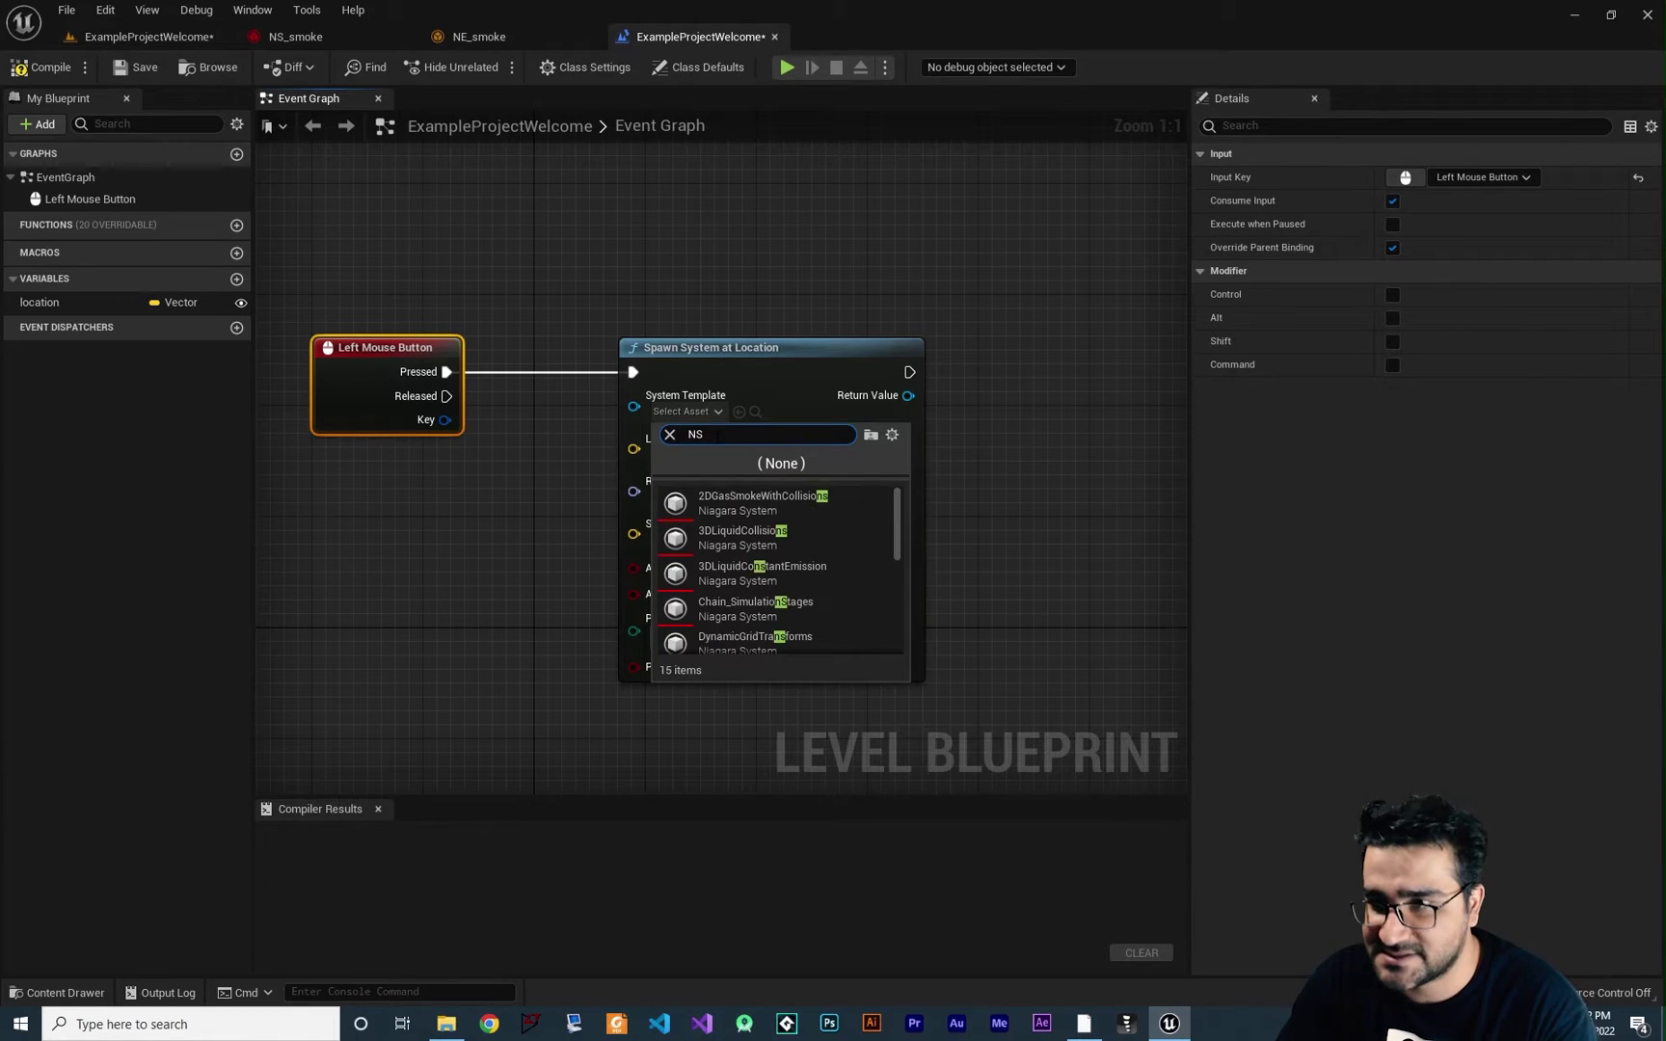
left_click(731, 503)
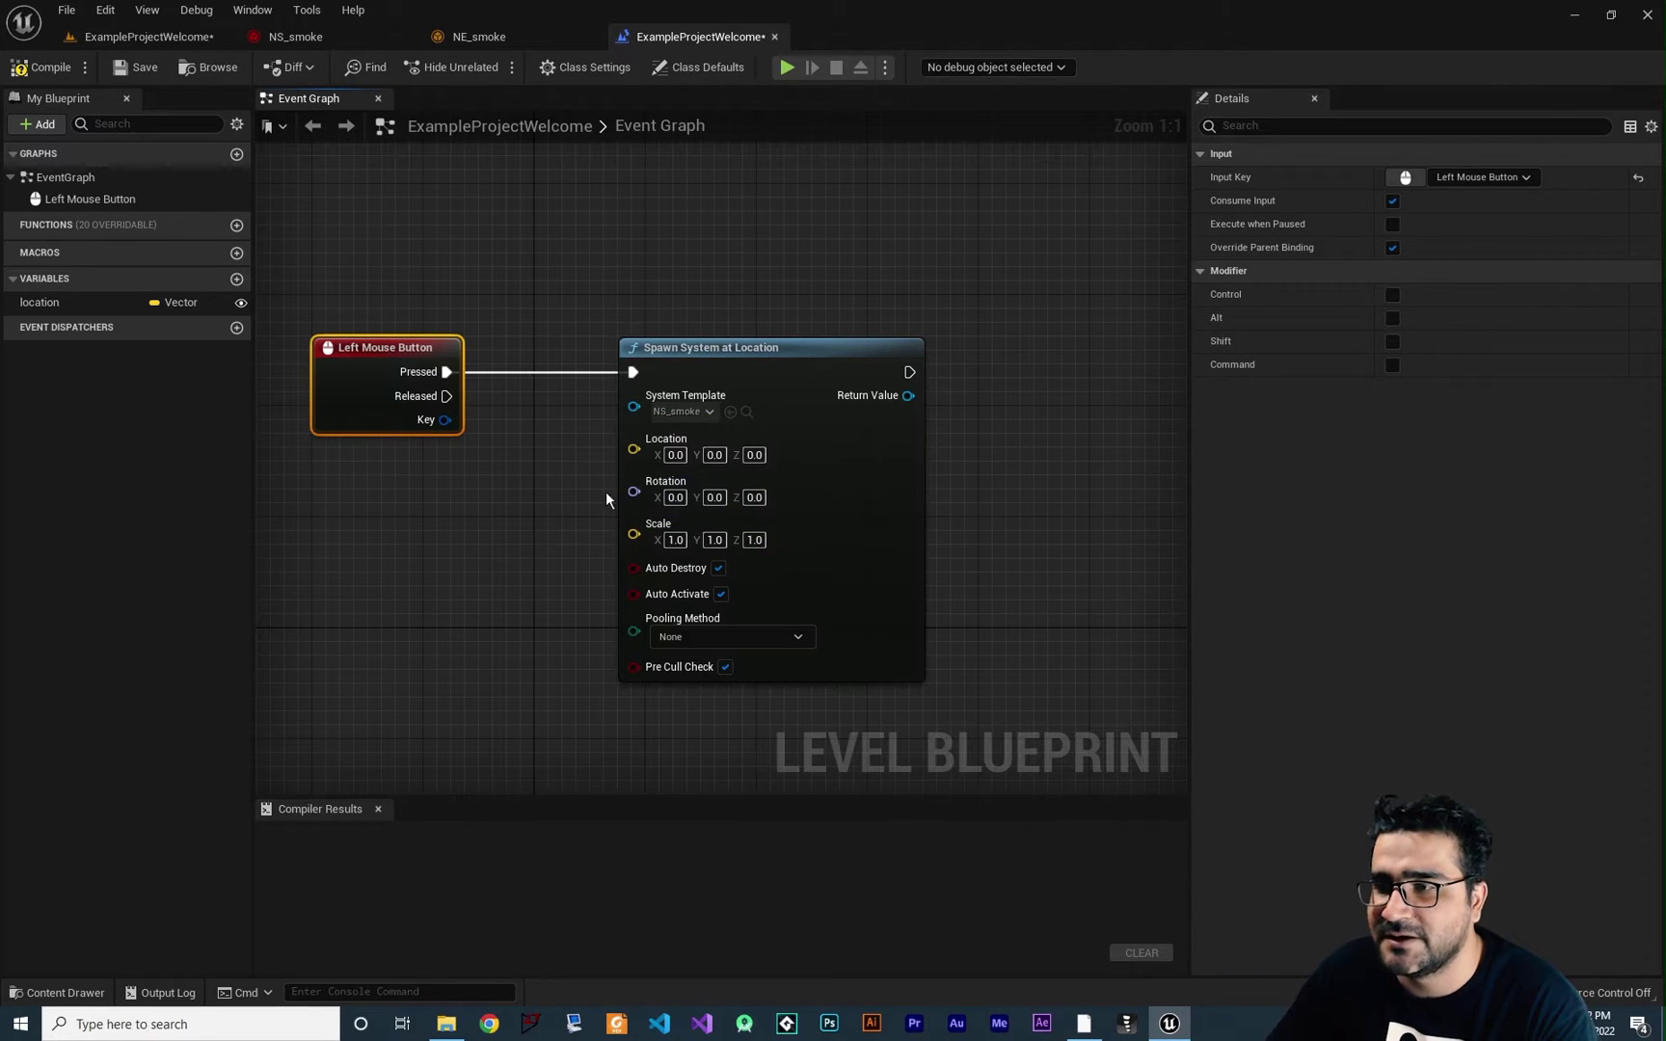
right_click_drag(578, 462, 626, 487)
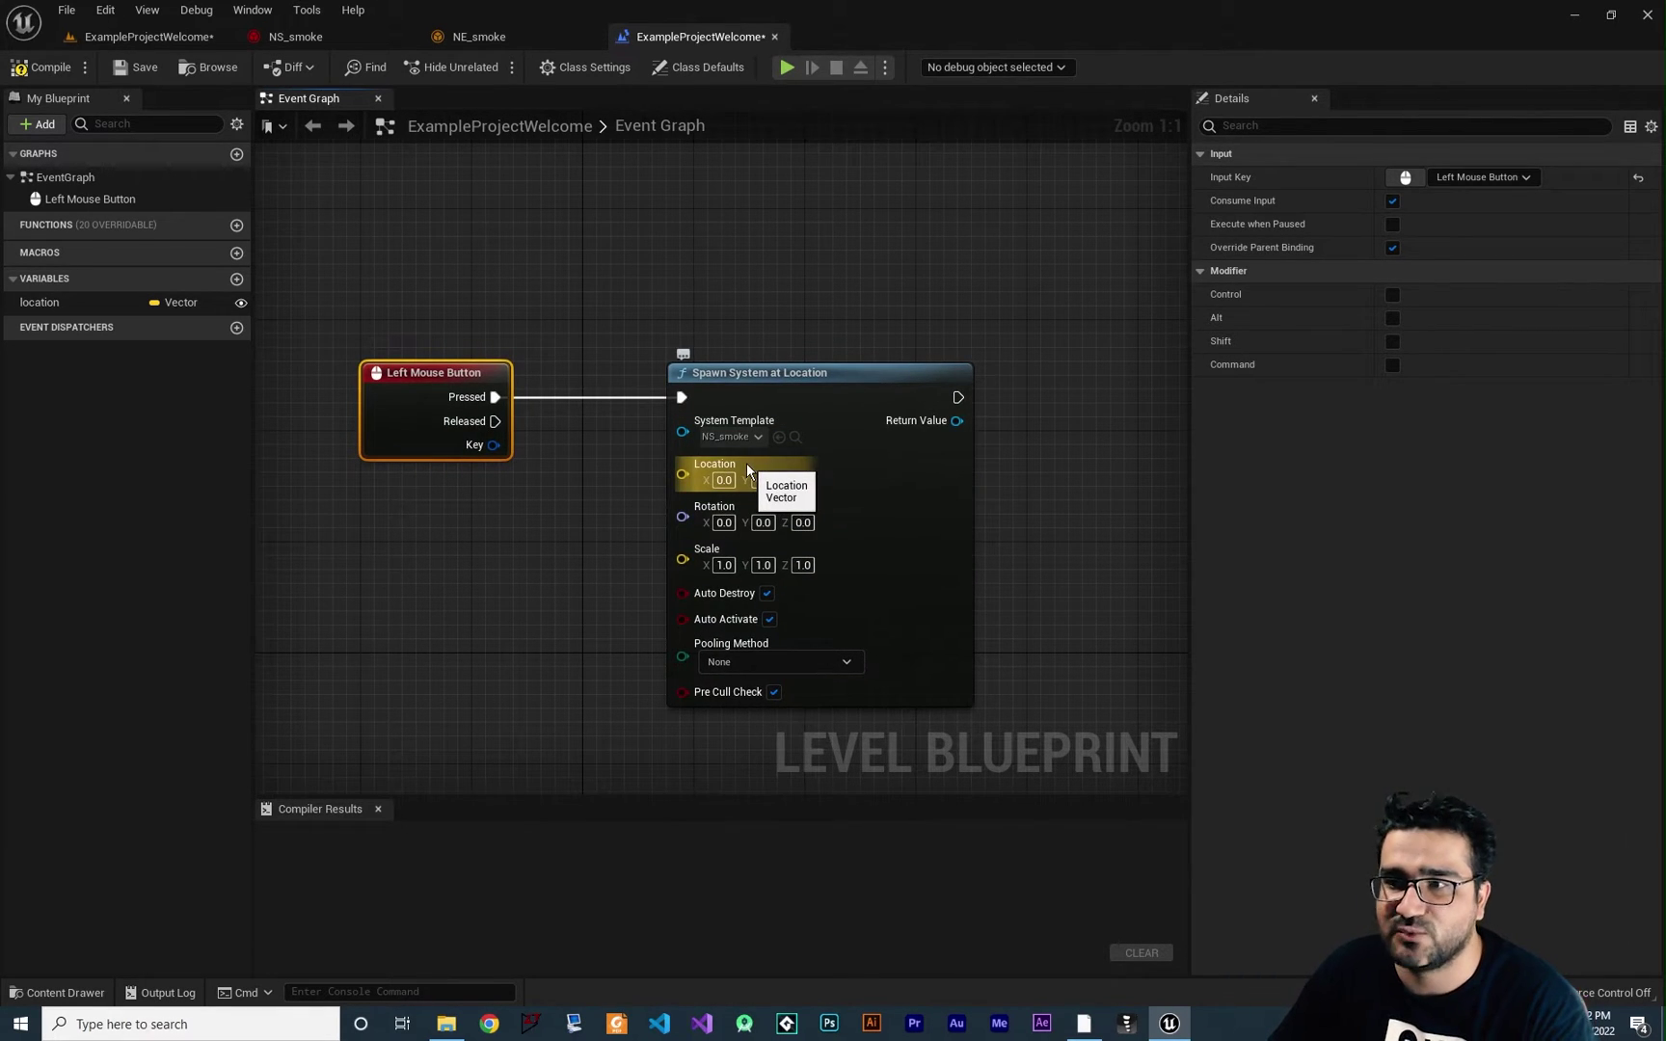
Feed a Get node for the location variable (500, -300, 42) into Location, then compile
left_click(47, 302)
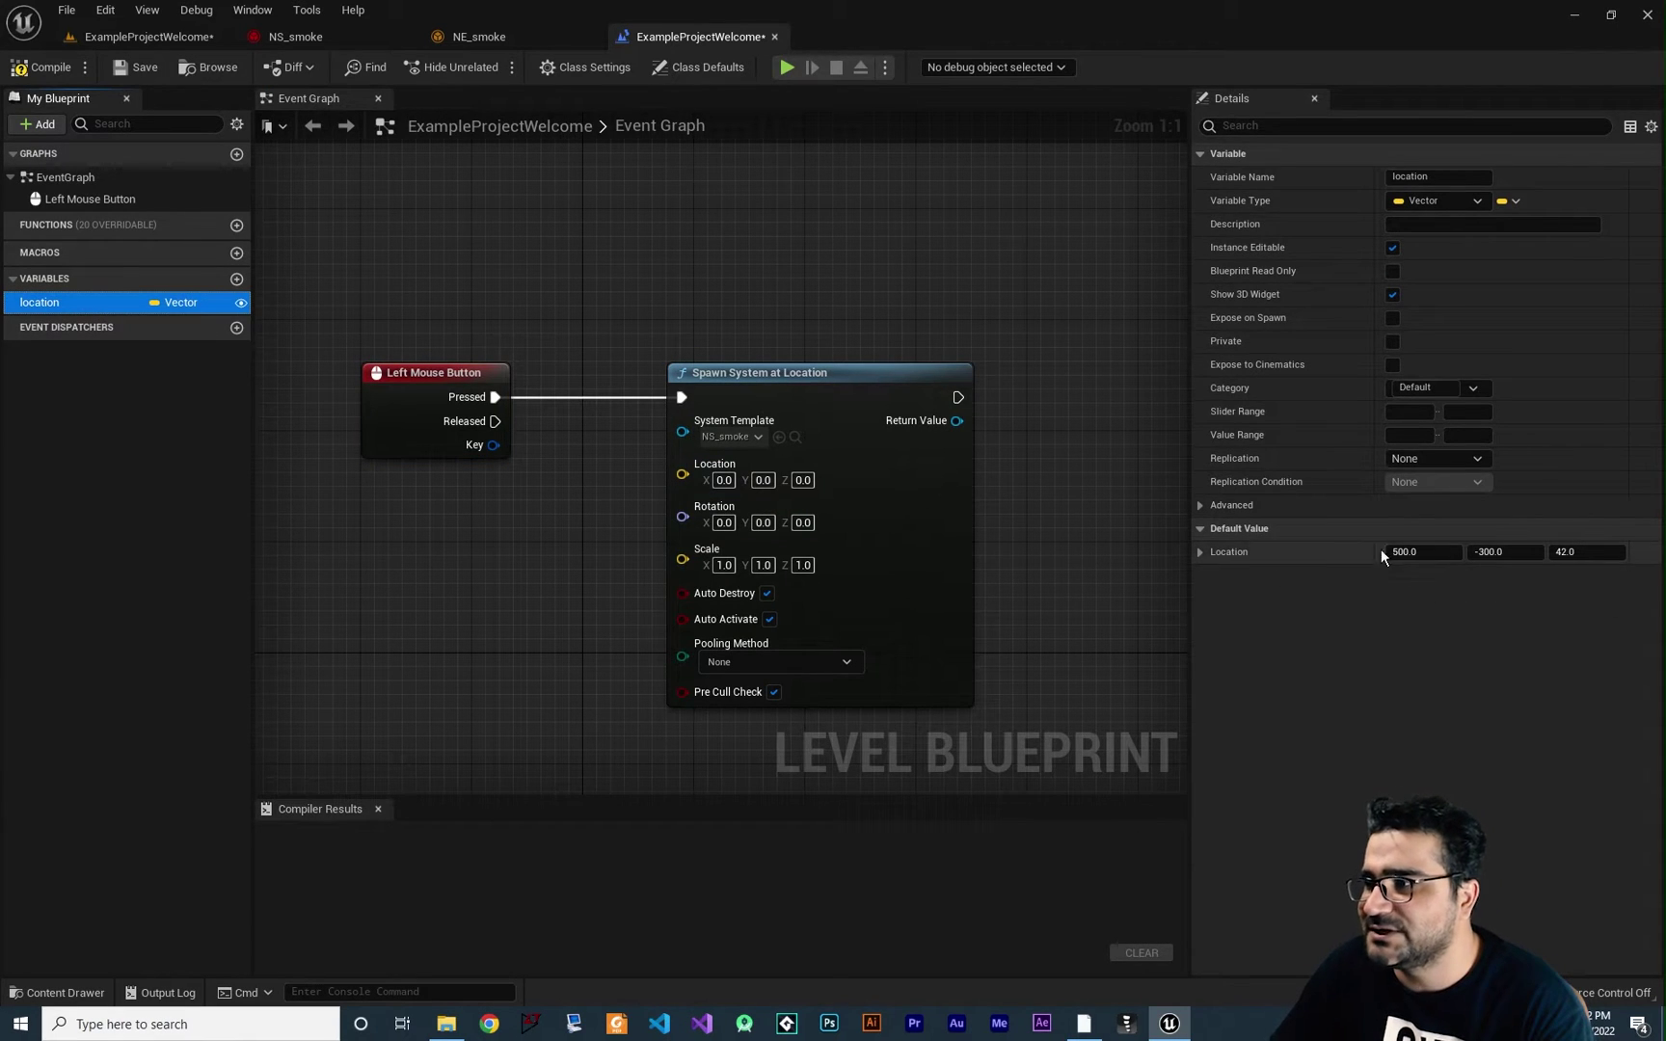
left_click_drag(91, 312, 689, 472)
left_click(532, 567)
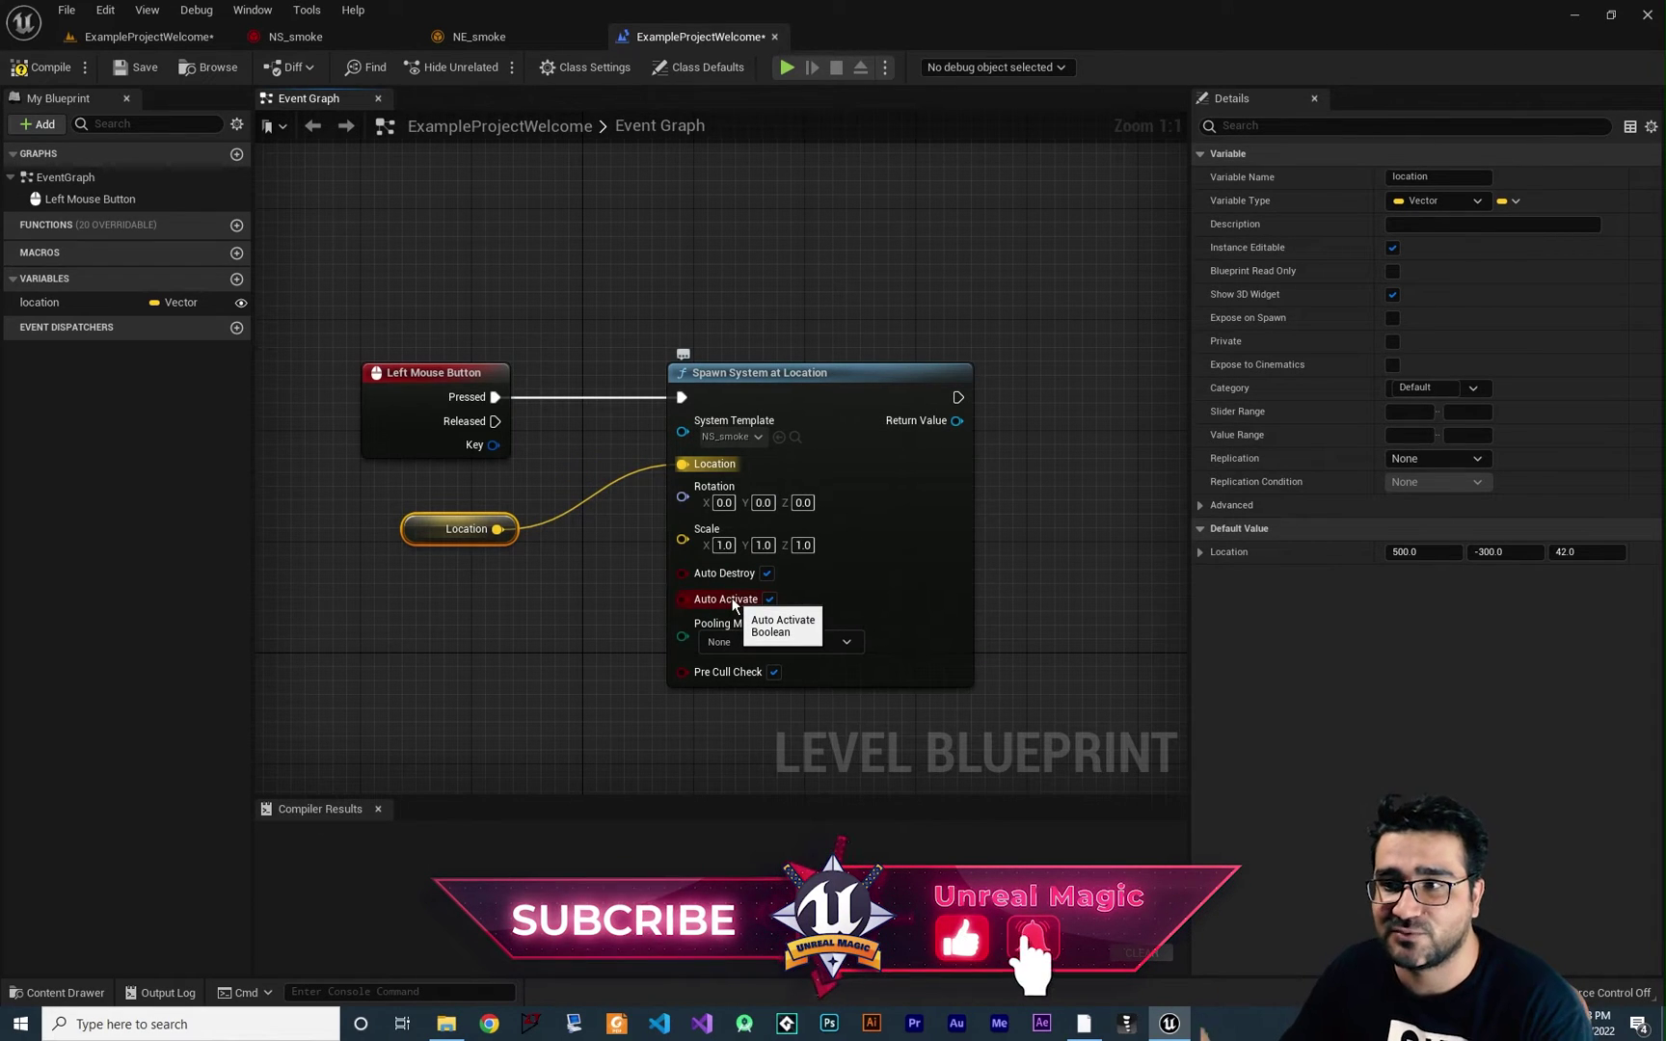
right_click_drag(653, 538, 663, 499)
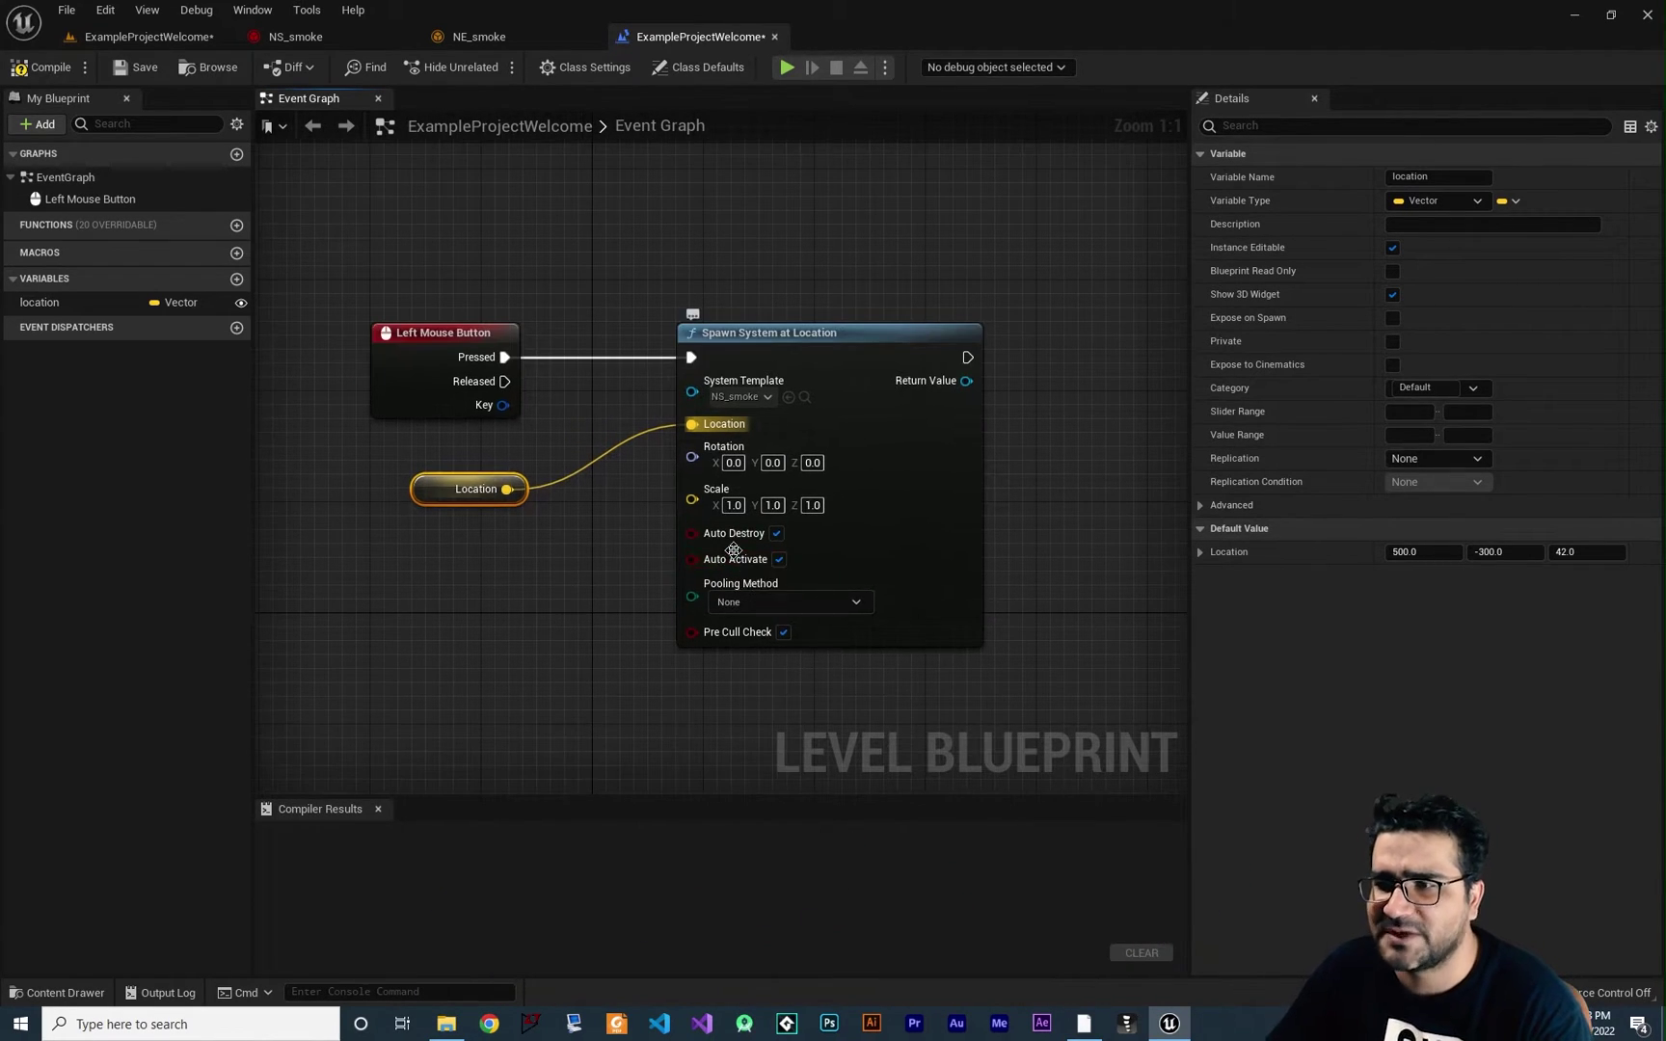
right_click_drag(584, 608, 670, 604)
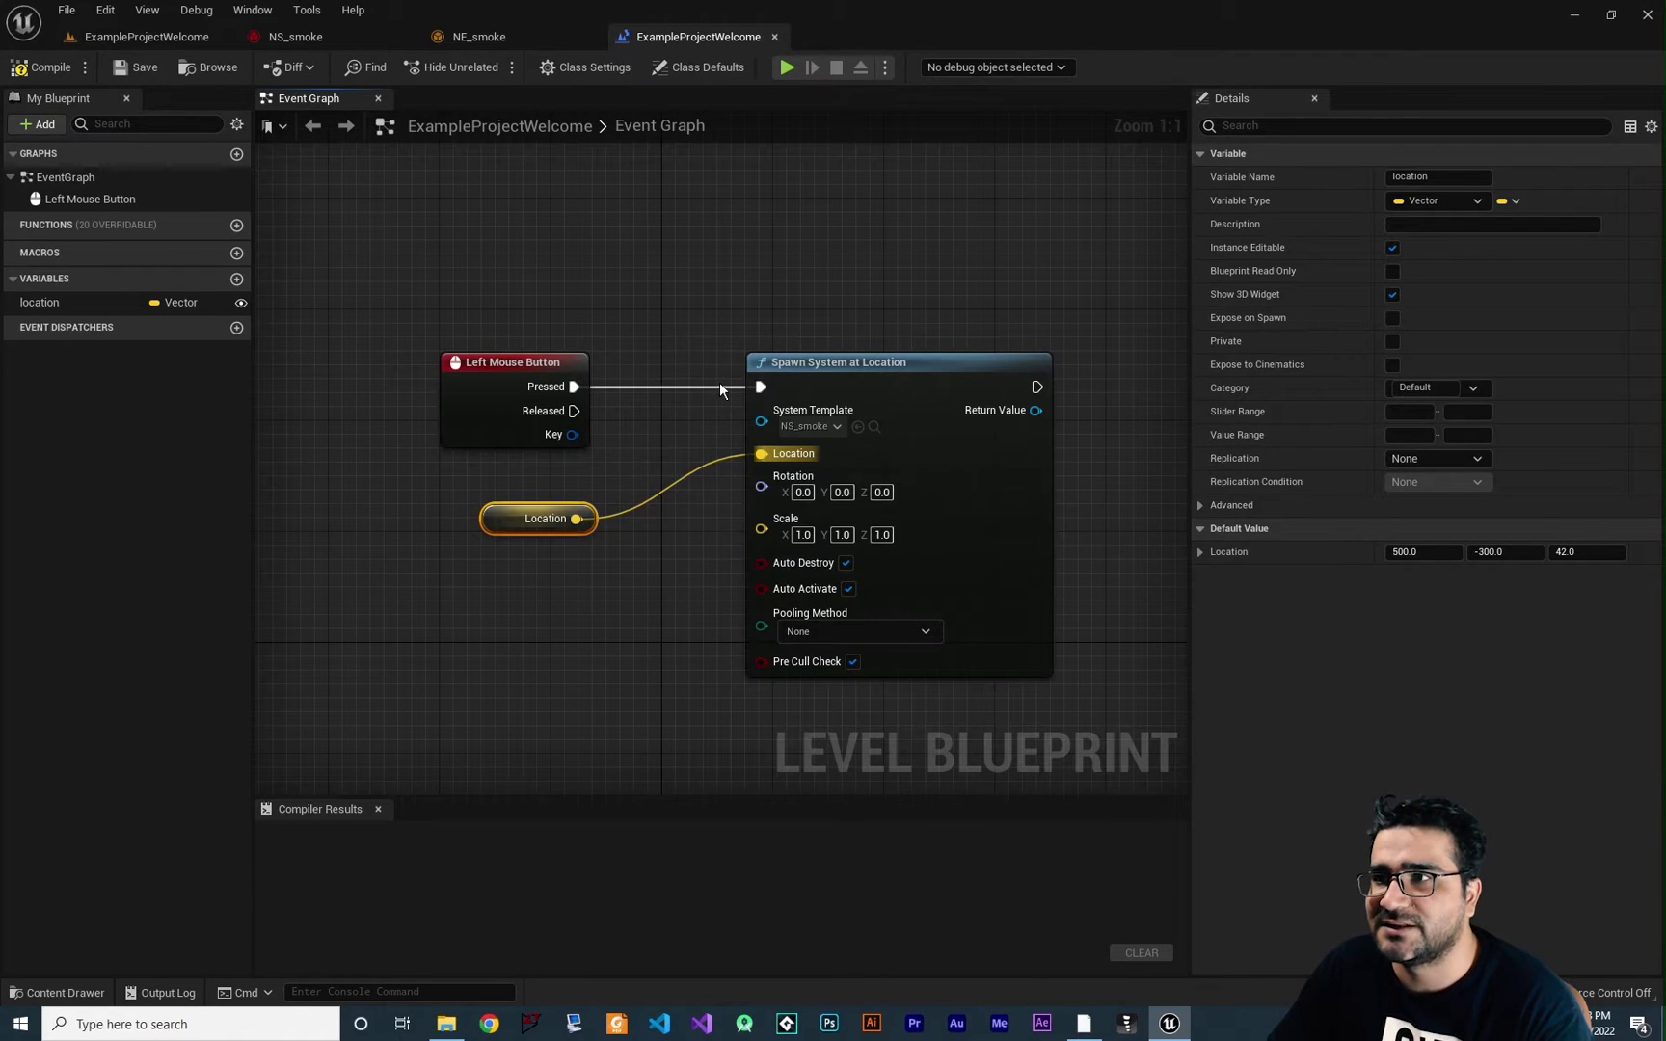
left_click(42, 67)
Play-test the level to see the green smoke spawn, then stop the session
left_click(175, 42)
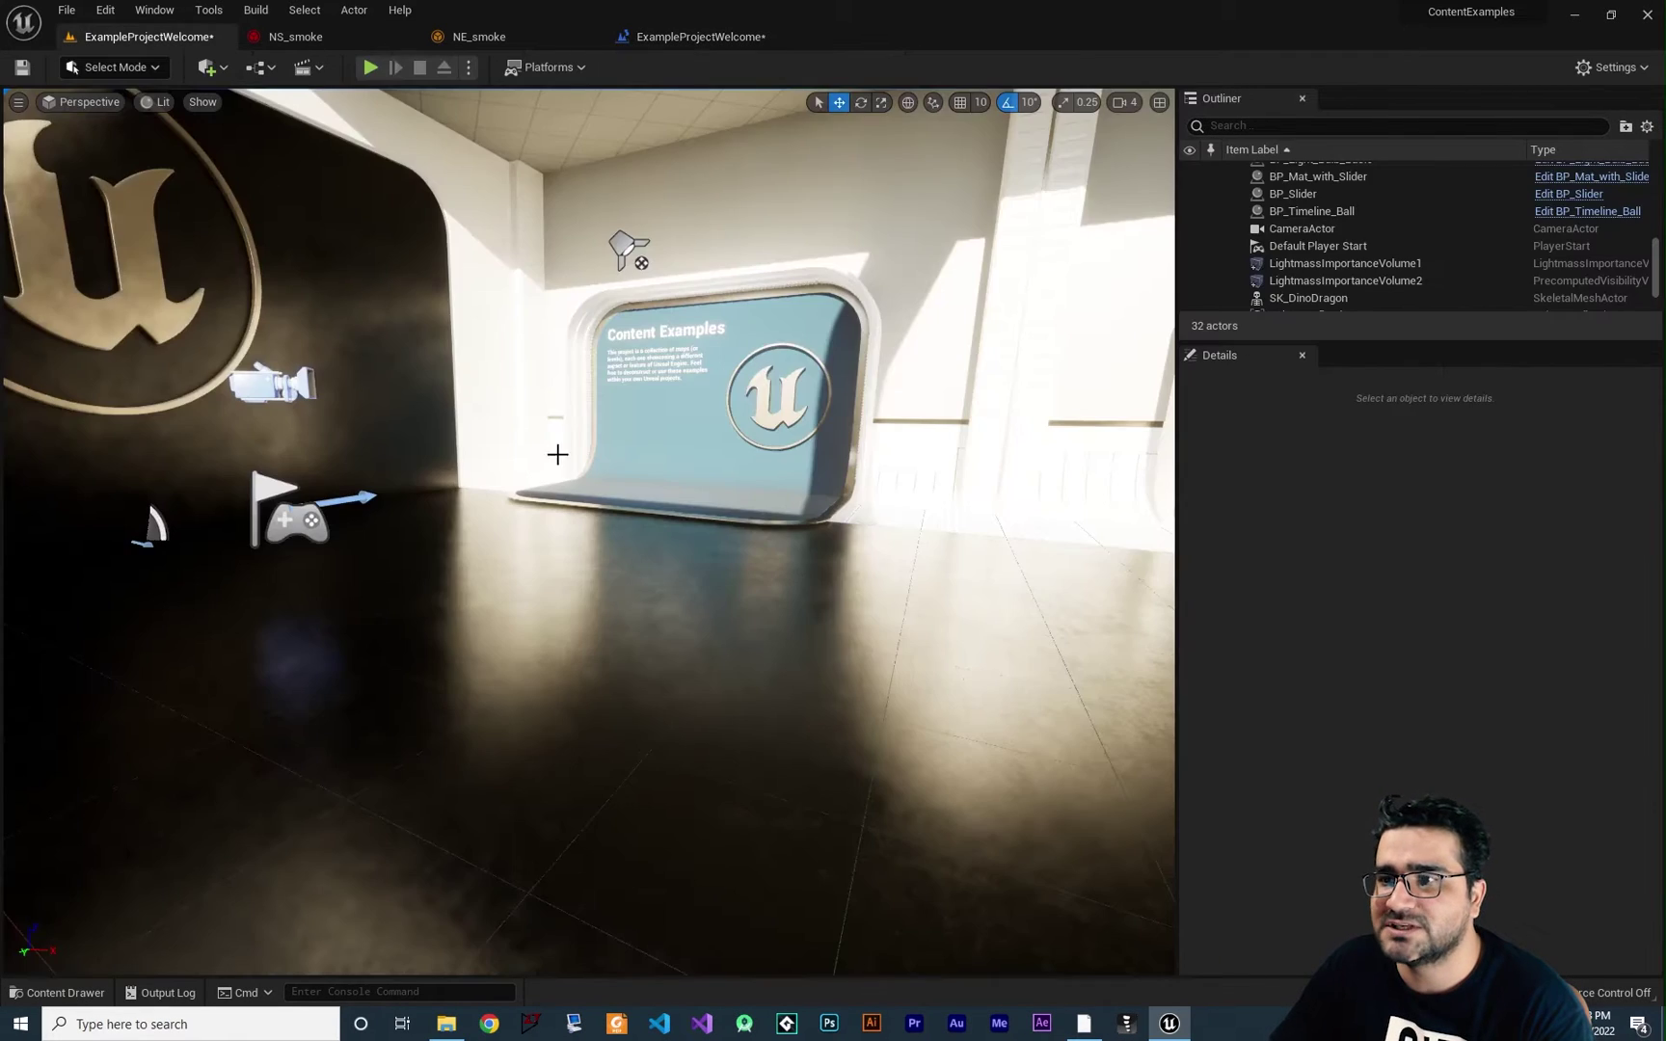
right_click_drag(461, 246, 461, 246)
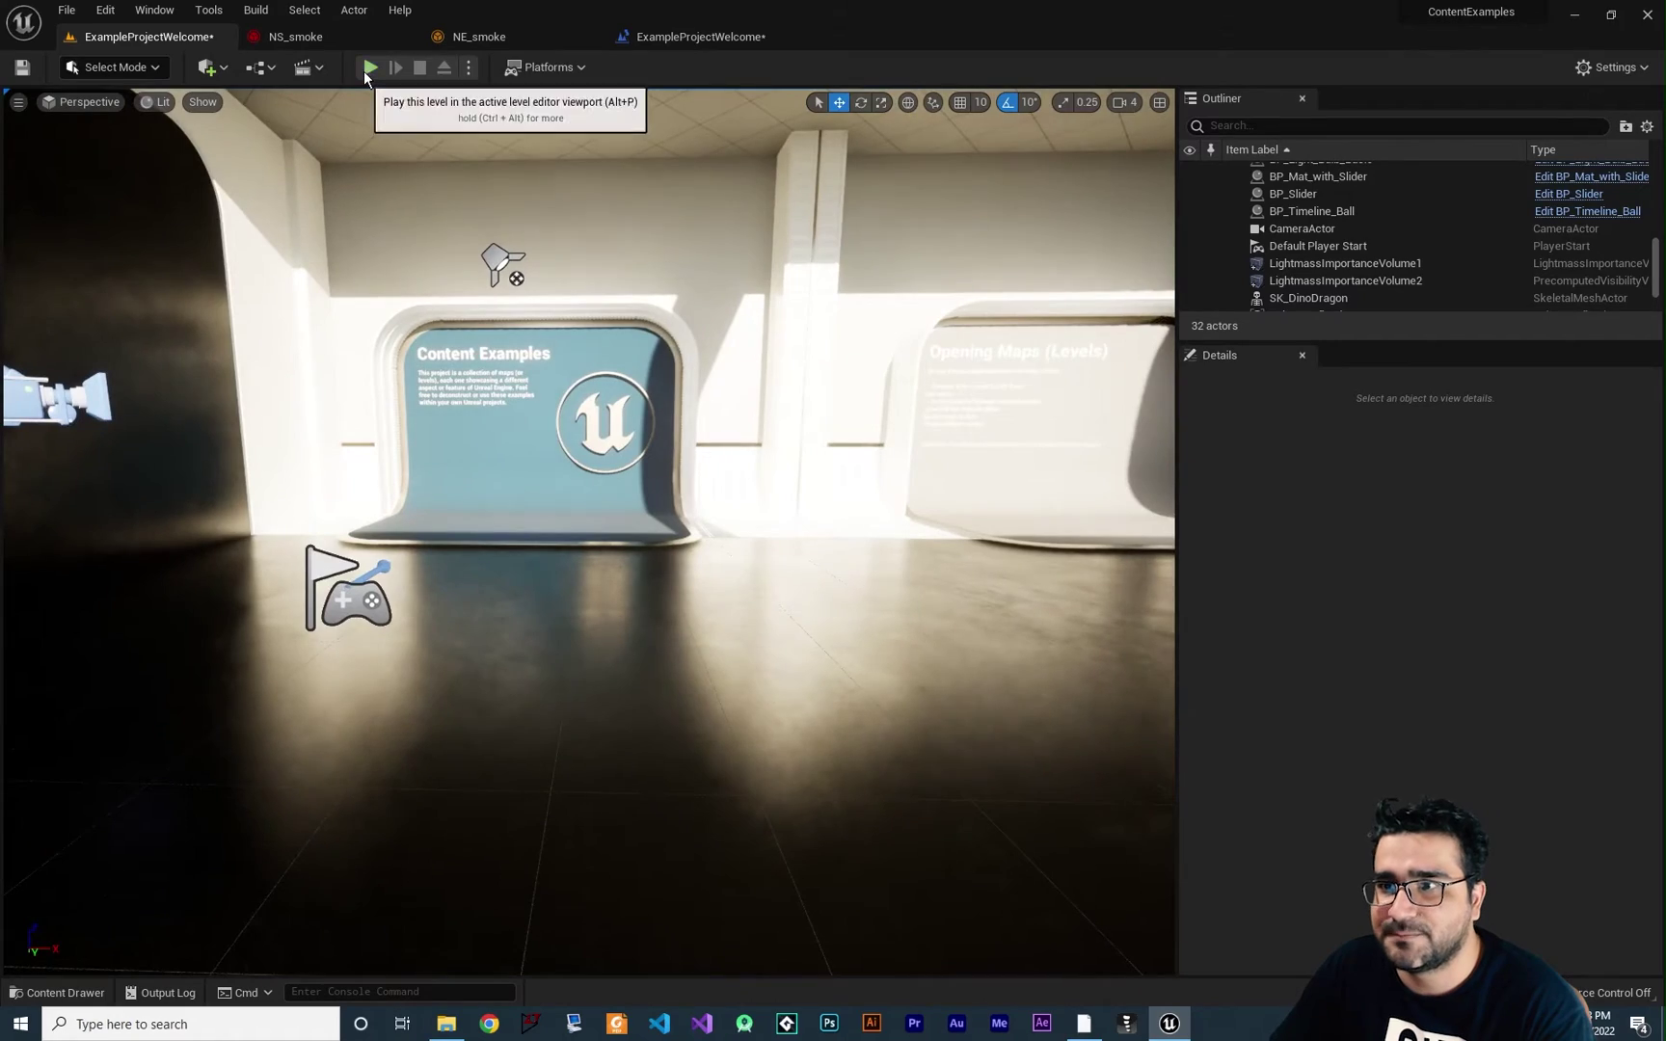
left_click(368, 67)
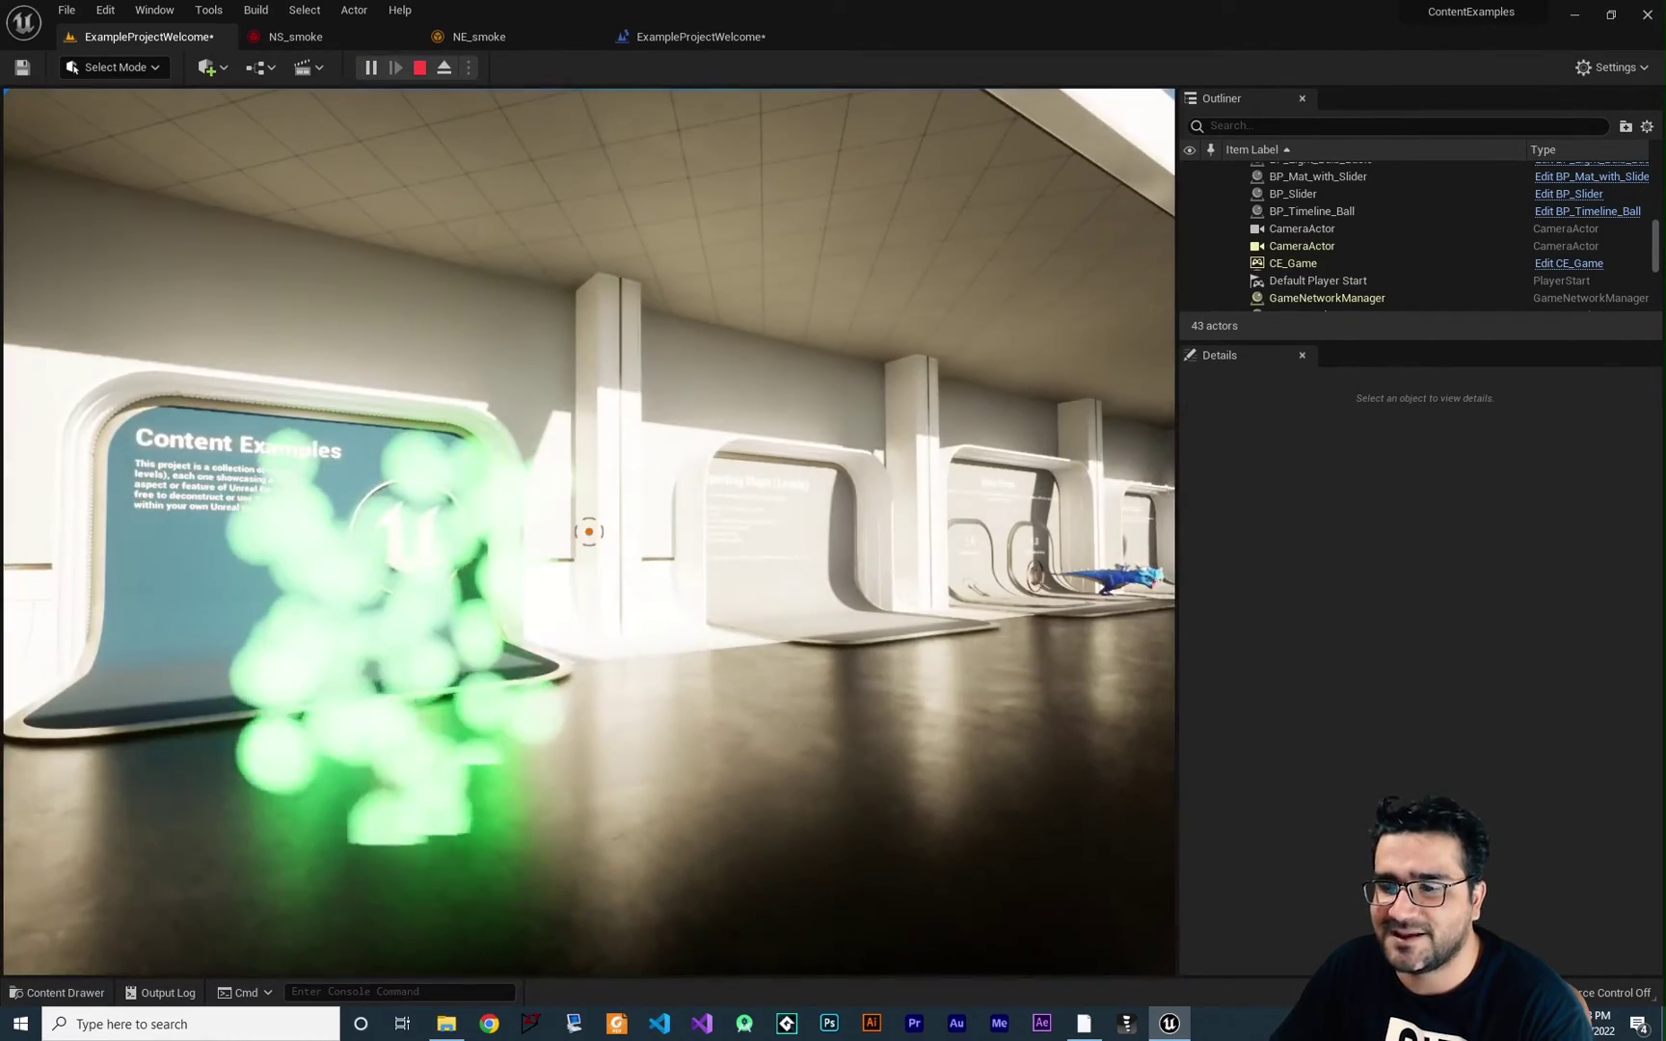
key("Escape")
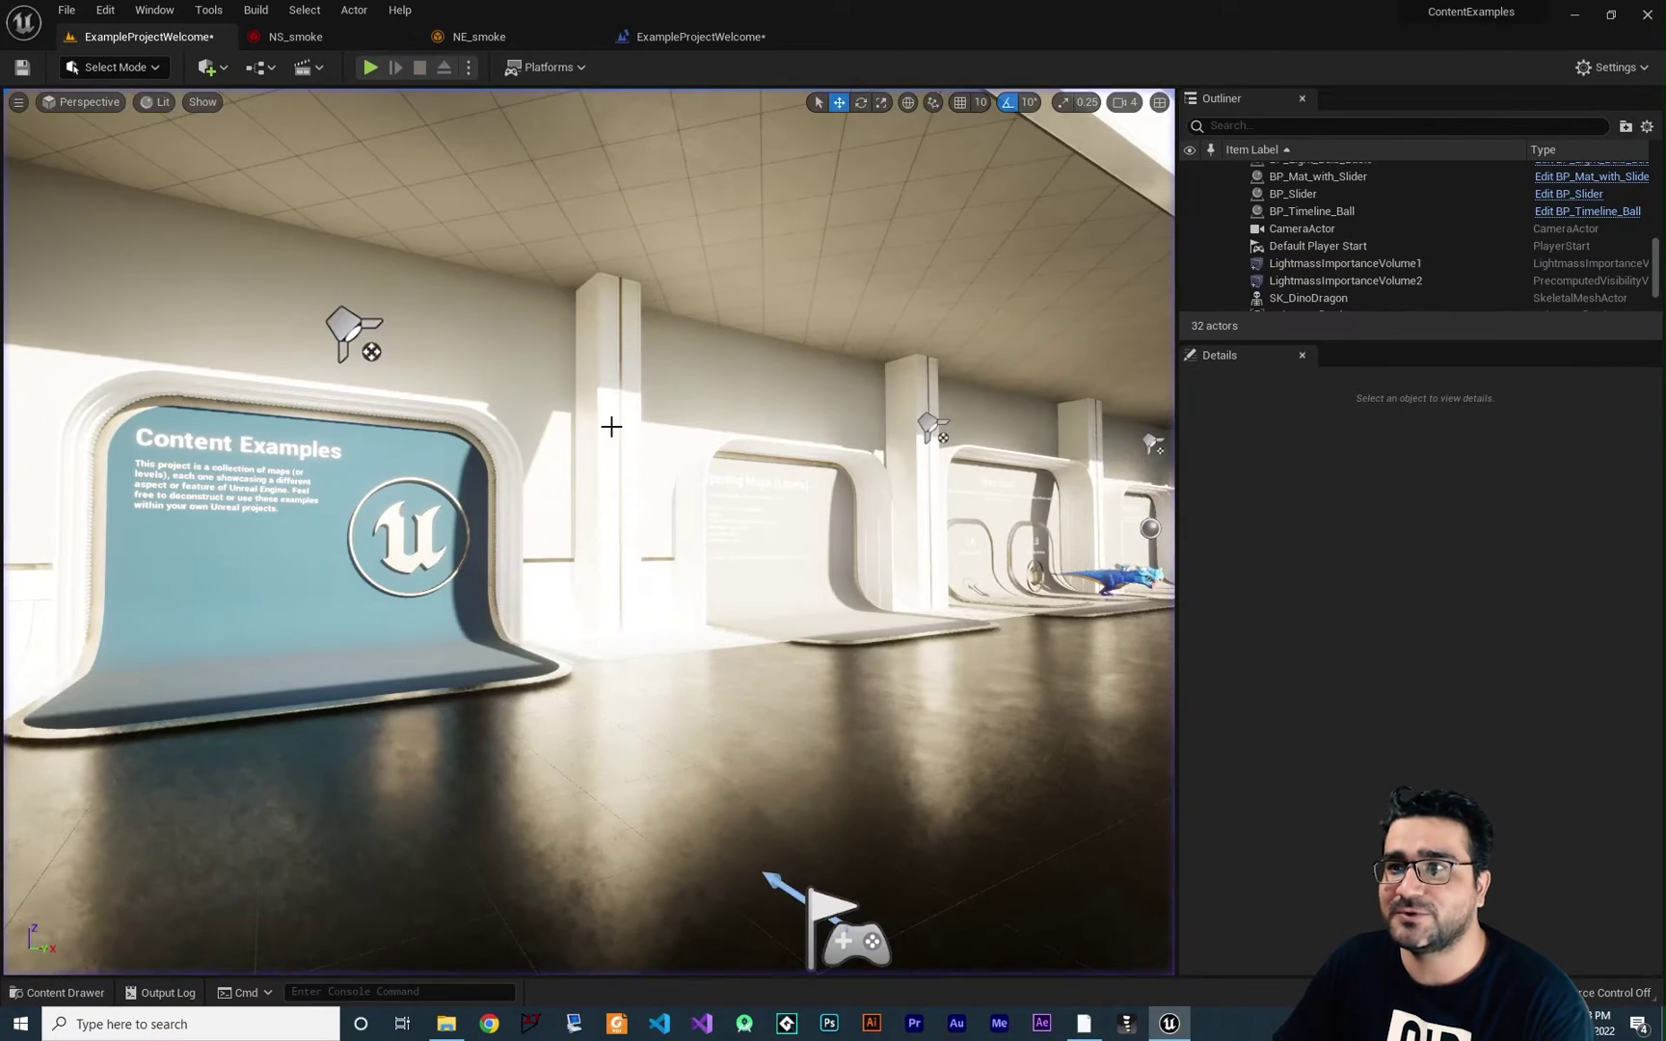
Select all three nodes in the Level Blueprint's Event Graph and delete them
left_click(696, 37)
left_click_drag(1119, 243, 482, 617)
key("Delete")
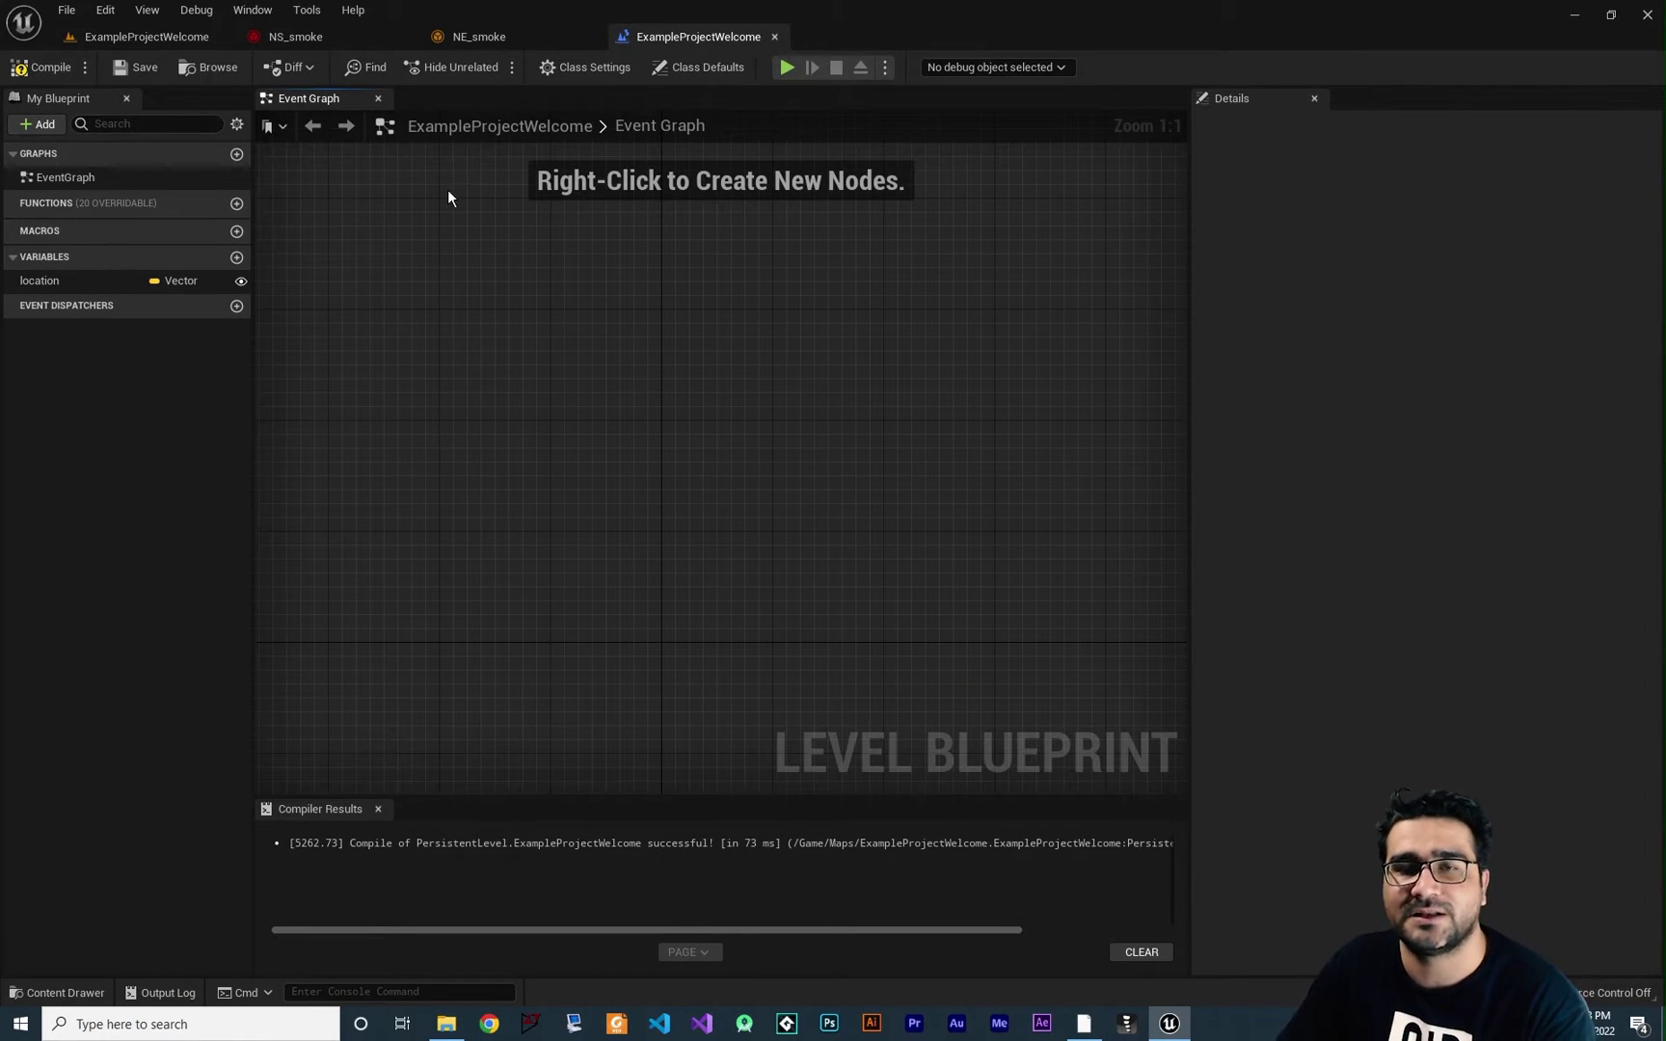
Create a new Actor Blueprint Class named BP_test in the me folder
left_click(59, 992)
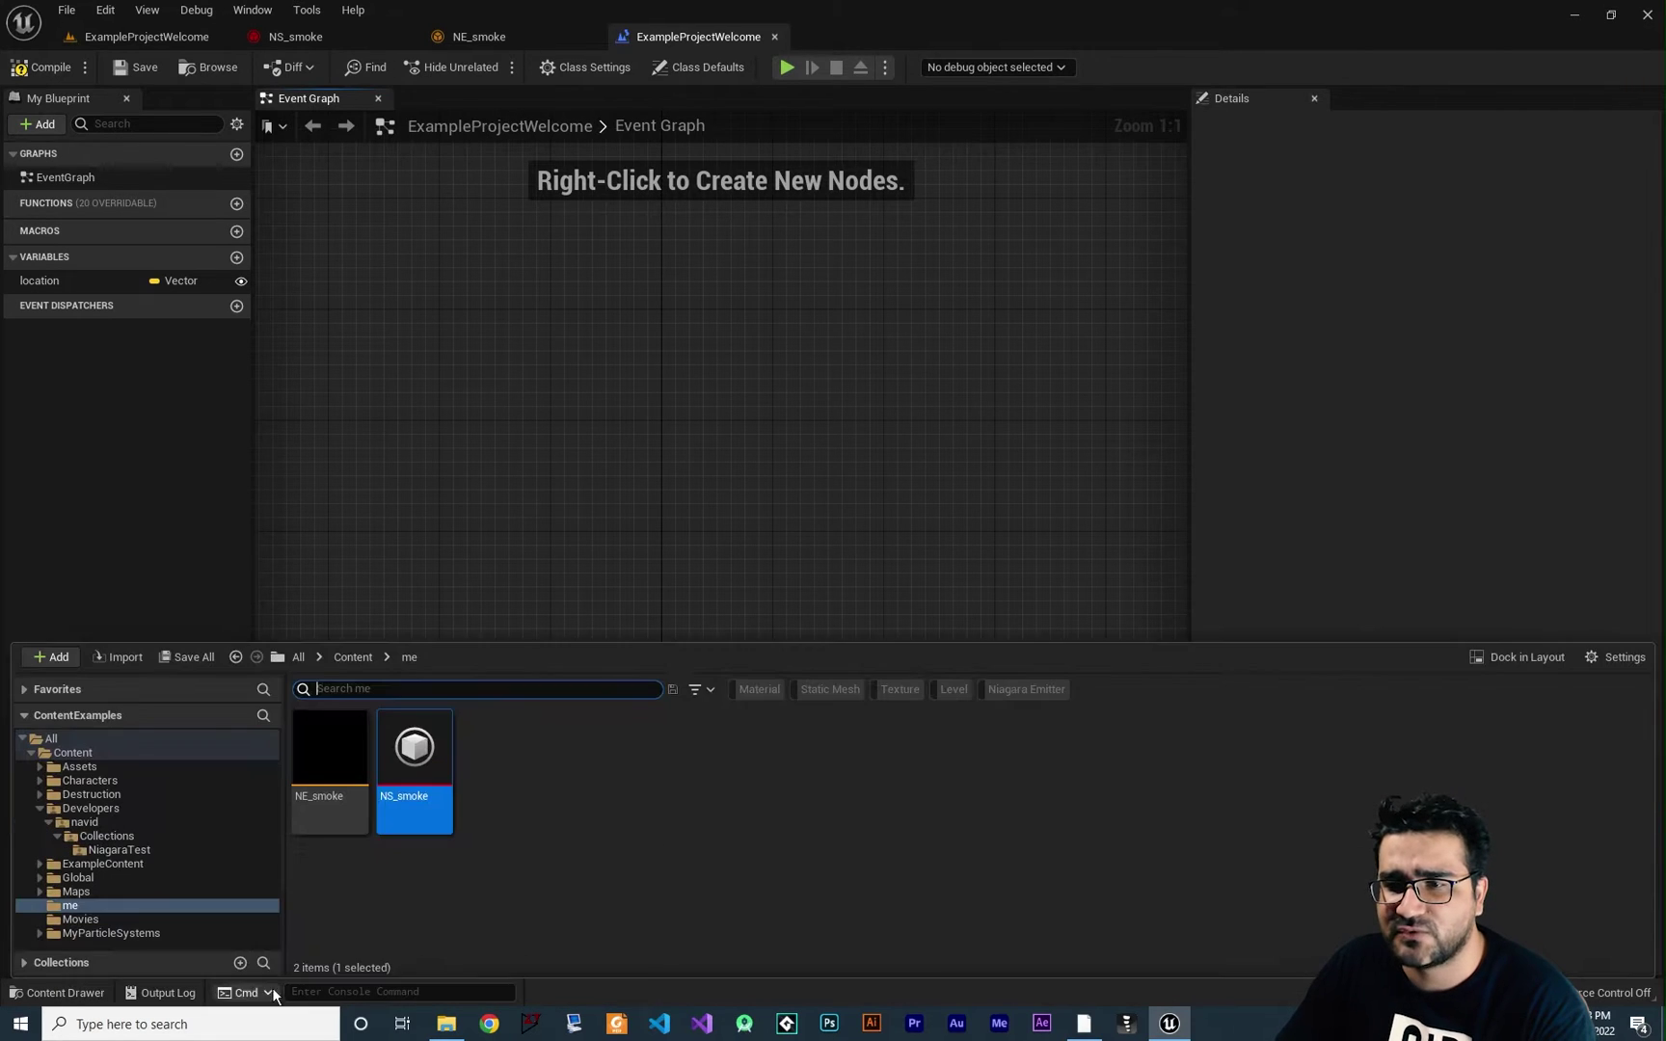
right_click(669, 846)
left_click(762, 382)
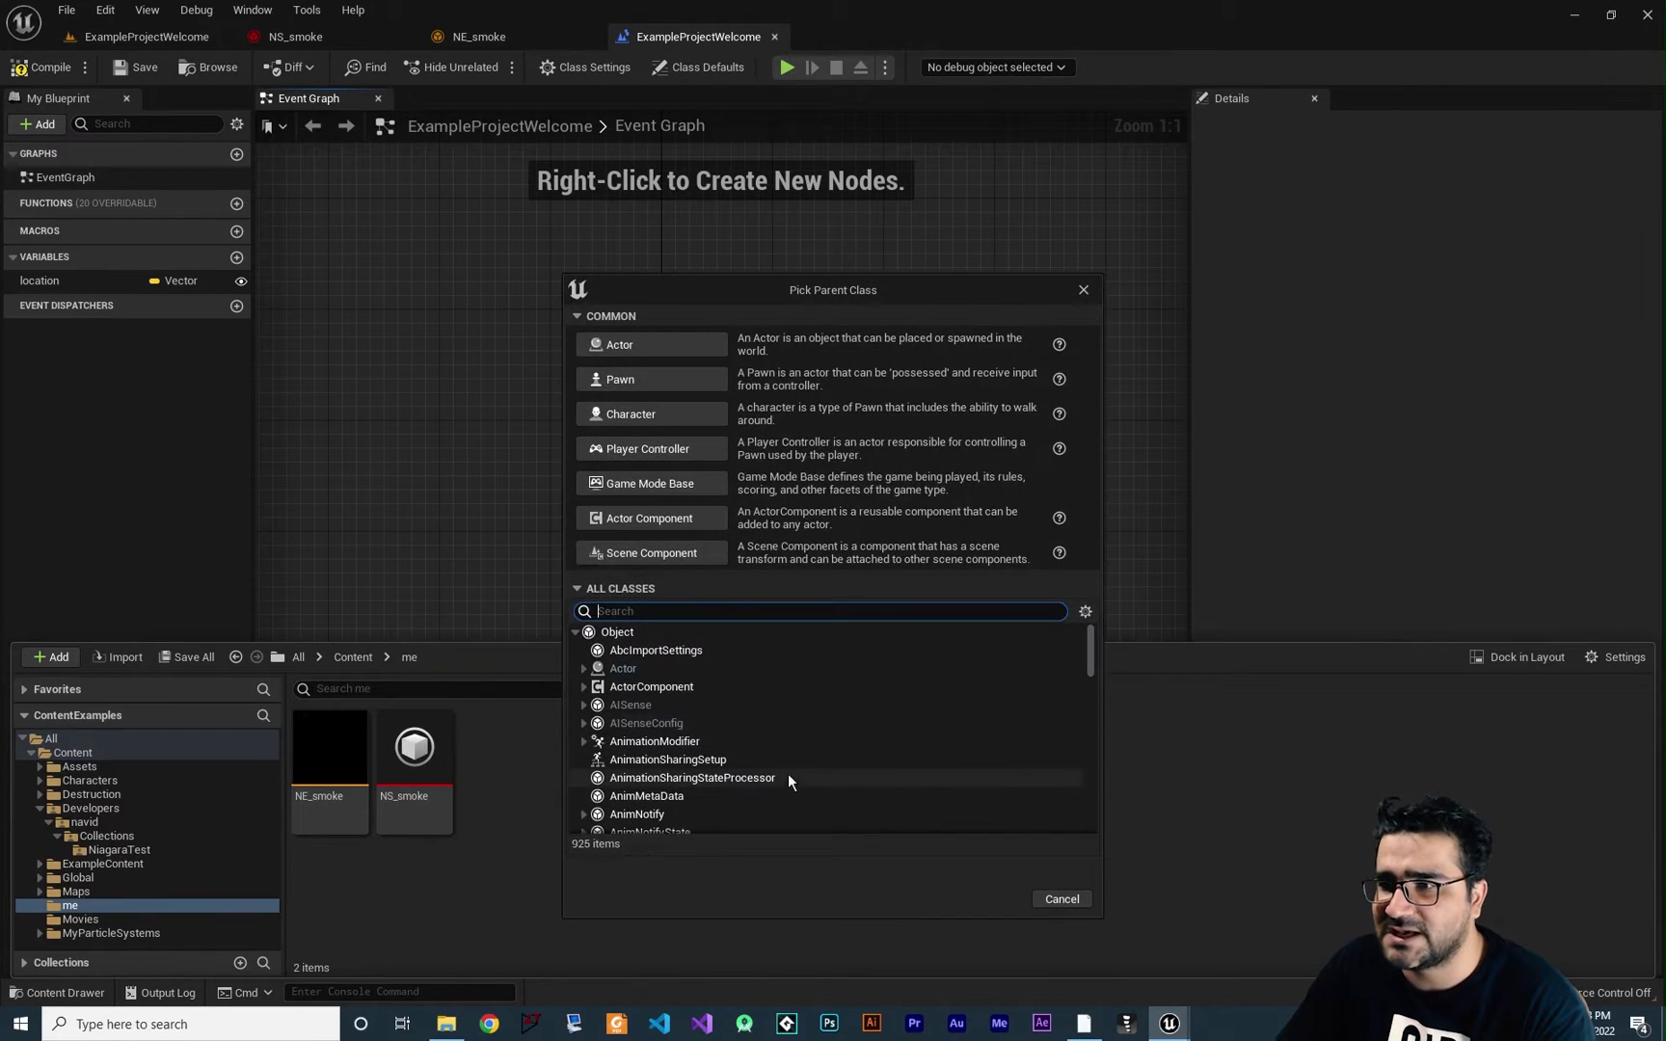
left_click(622, 347)
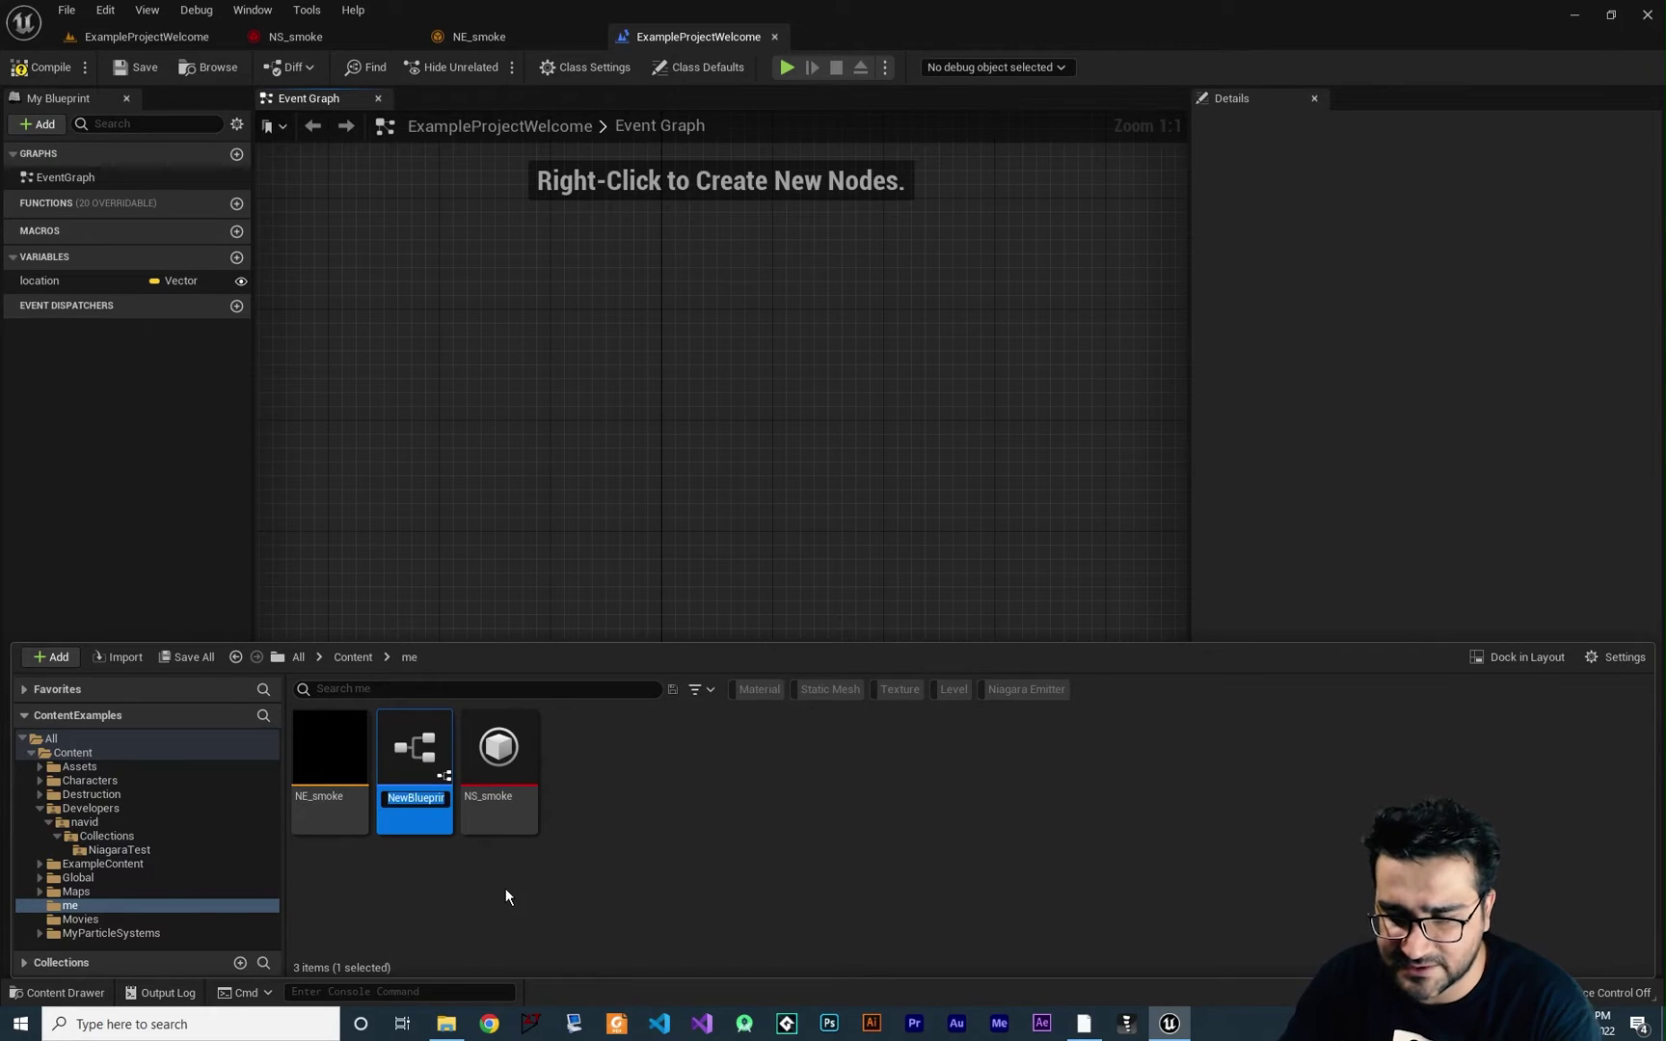
type("BP")
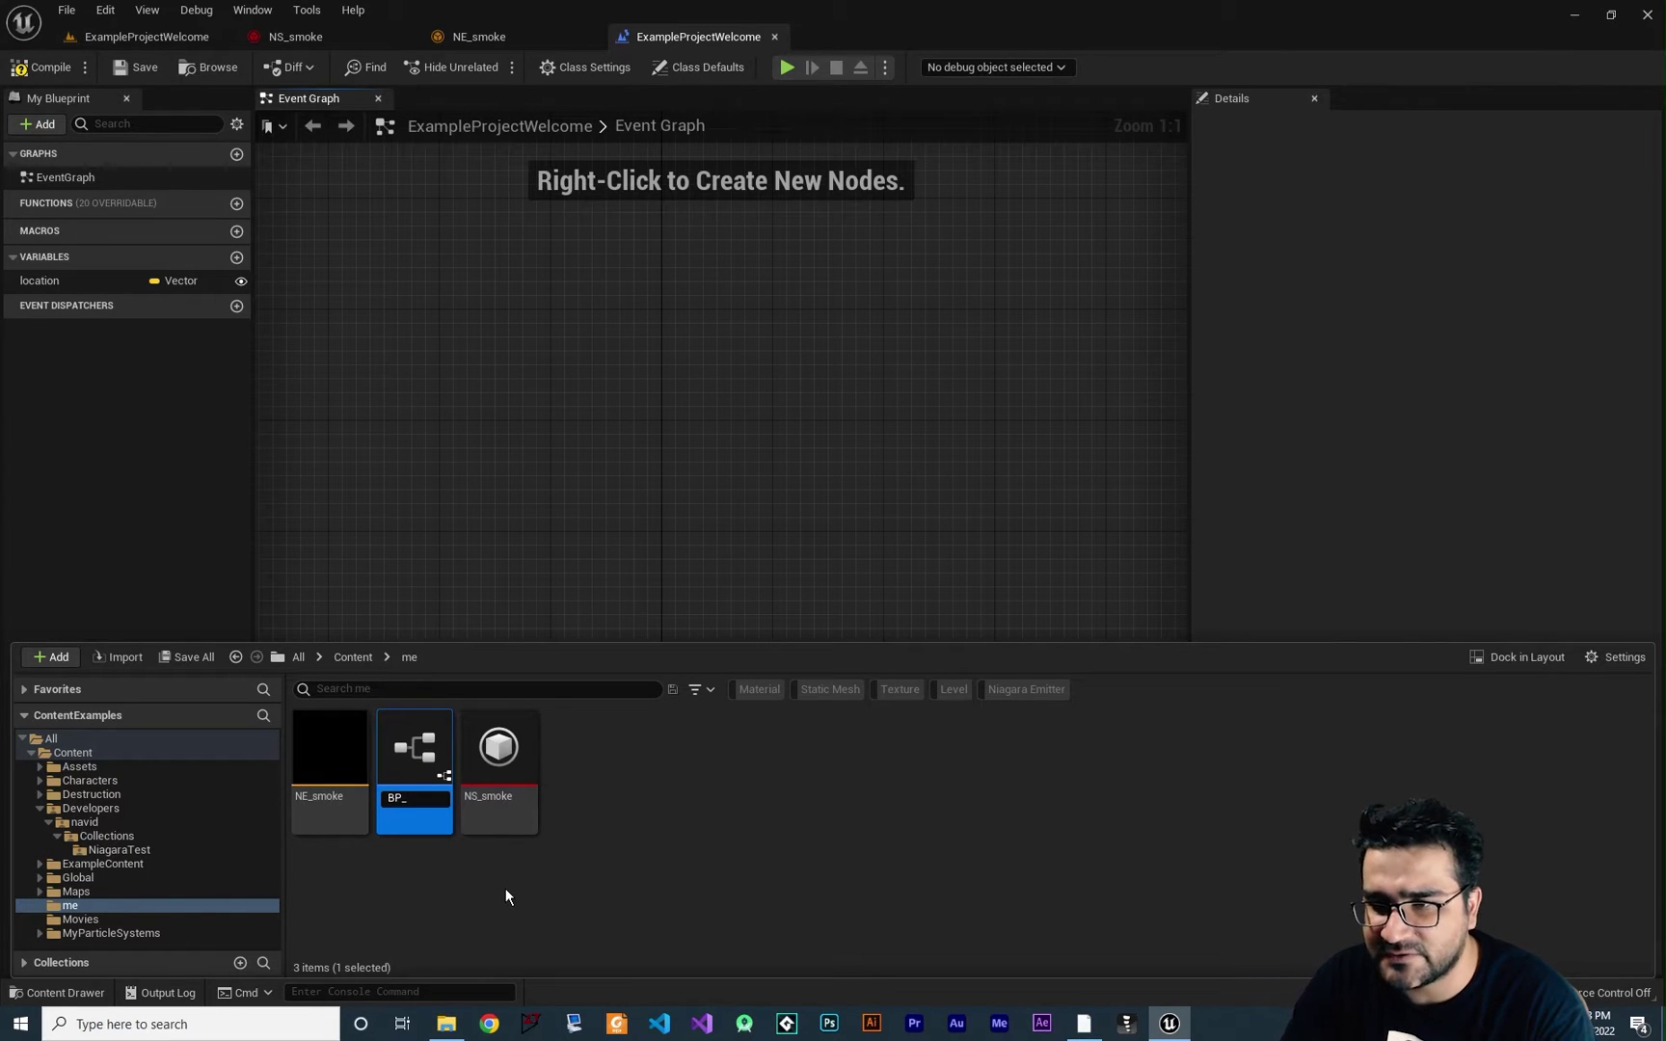
type("_test")
key("Return")
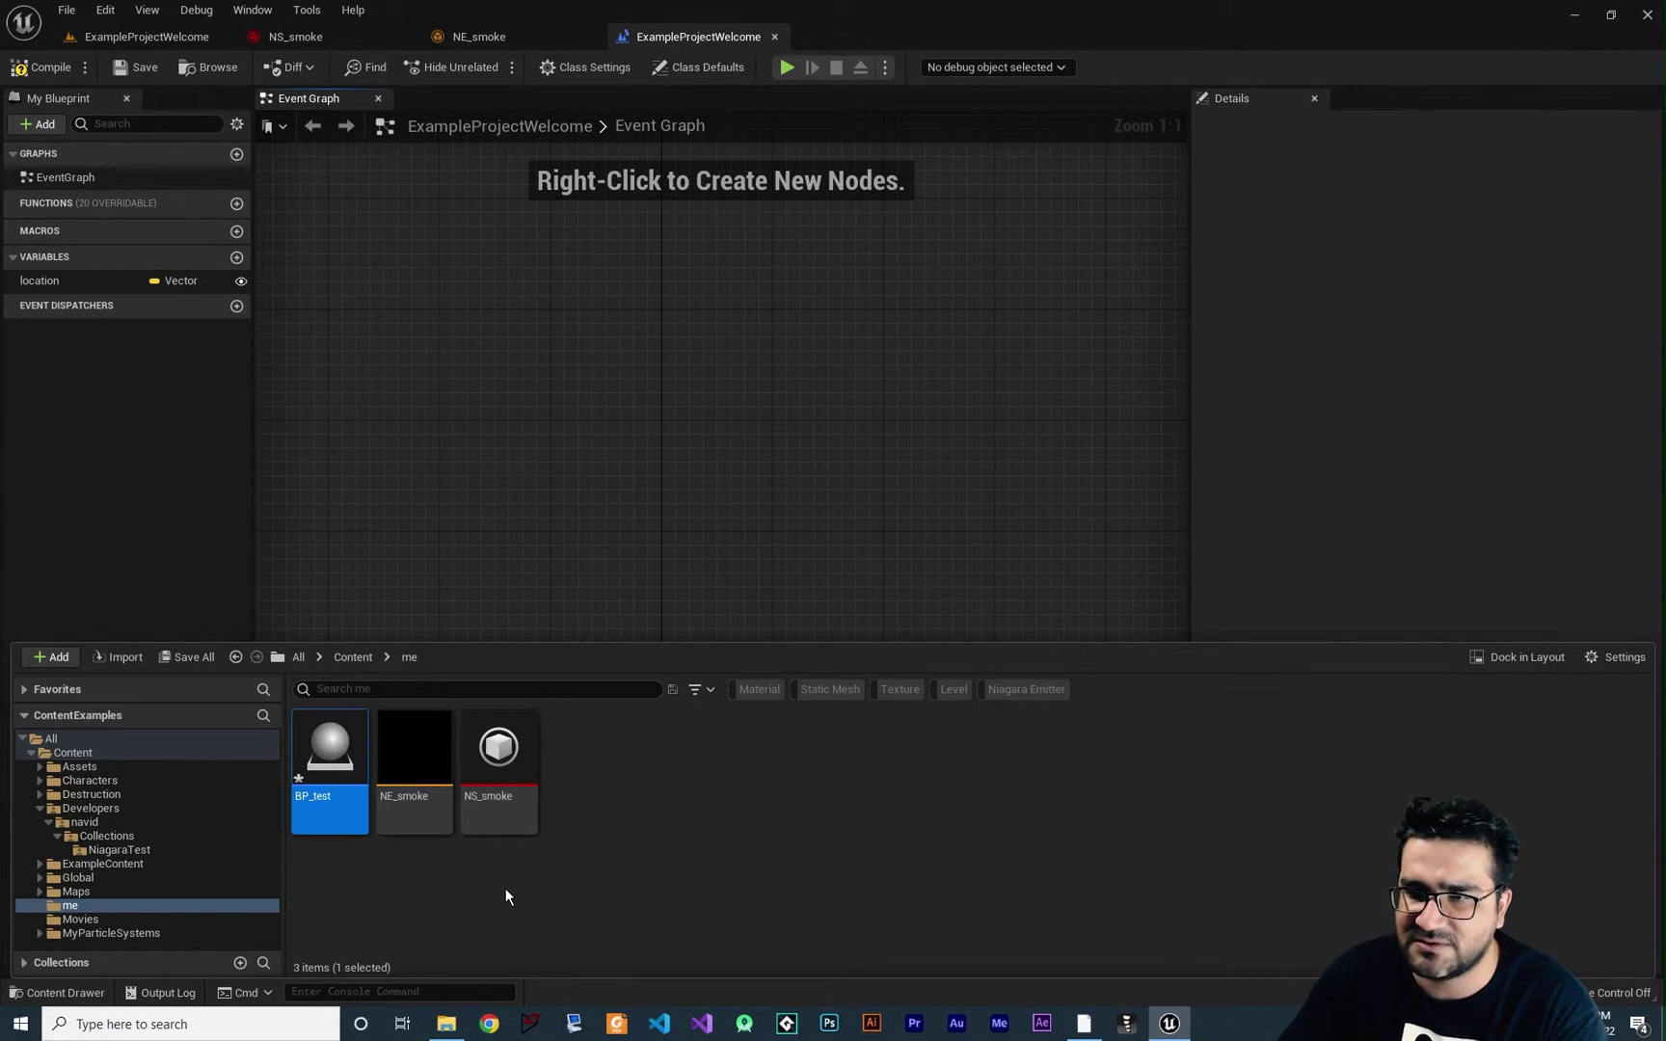
Open BP_test, dock its editor as a full tab, and search components for 'niagara'
double_click(328, 762)
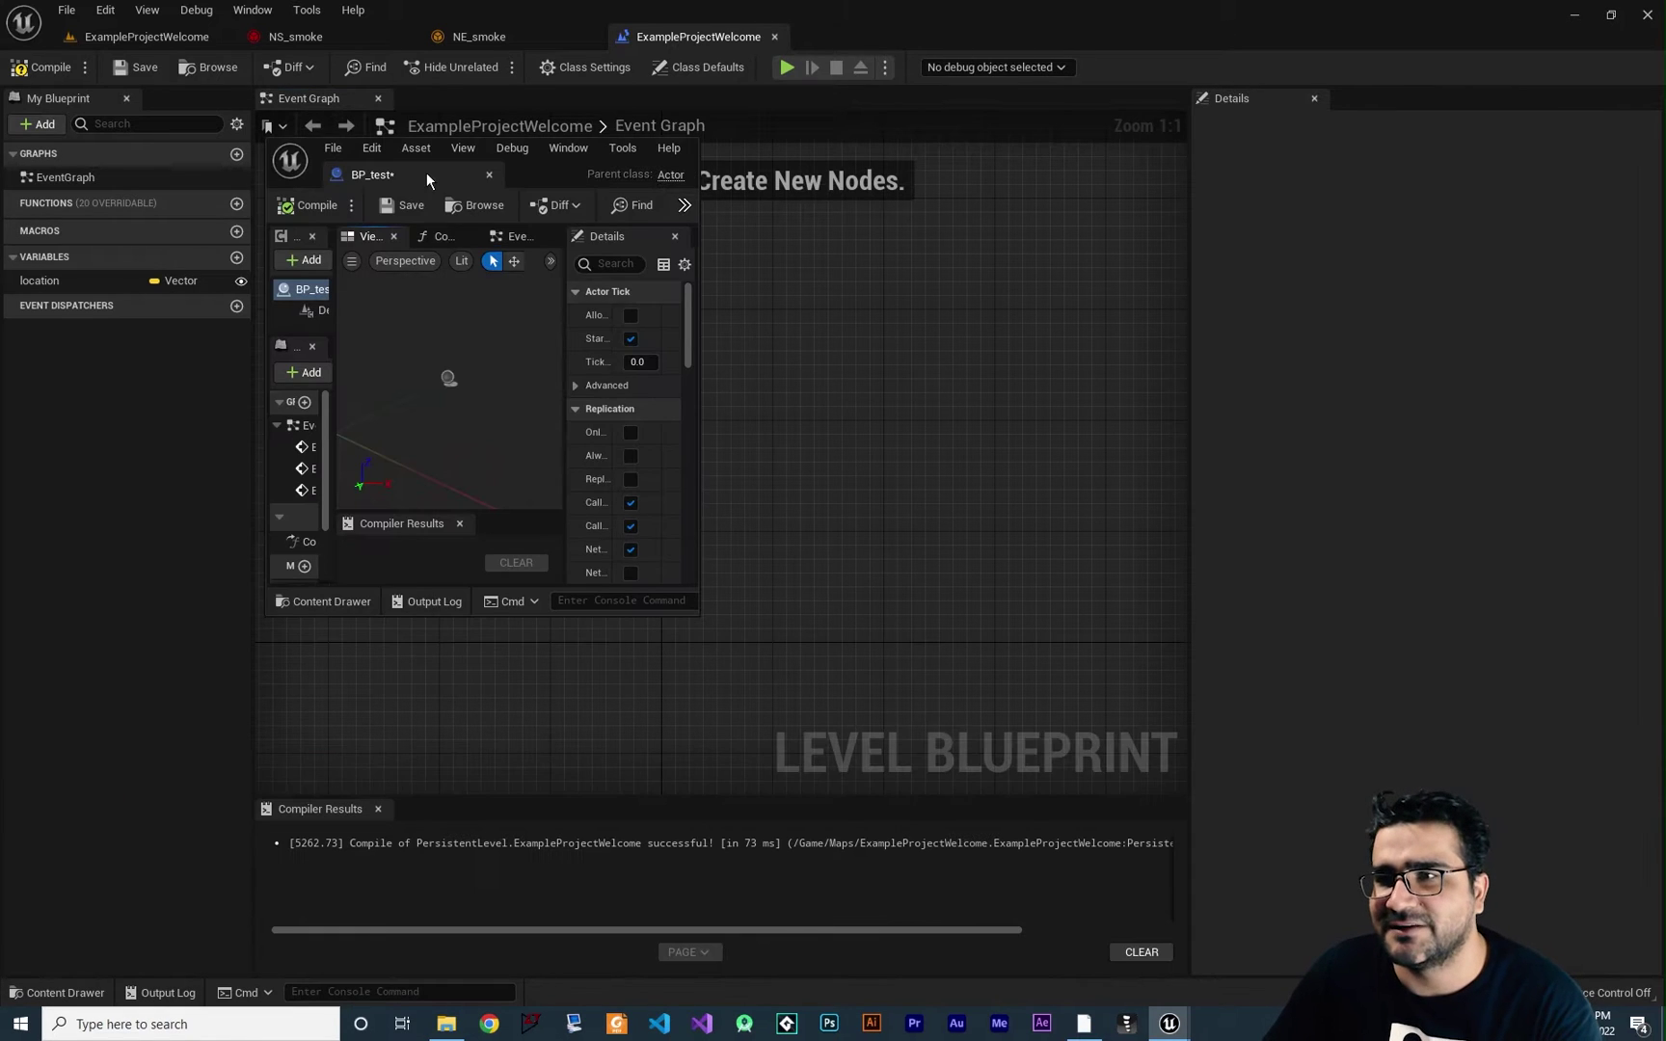
left_click_drag(415, 174, 772, 39)
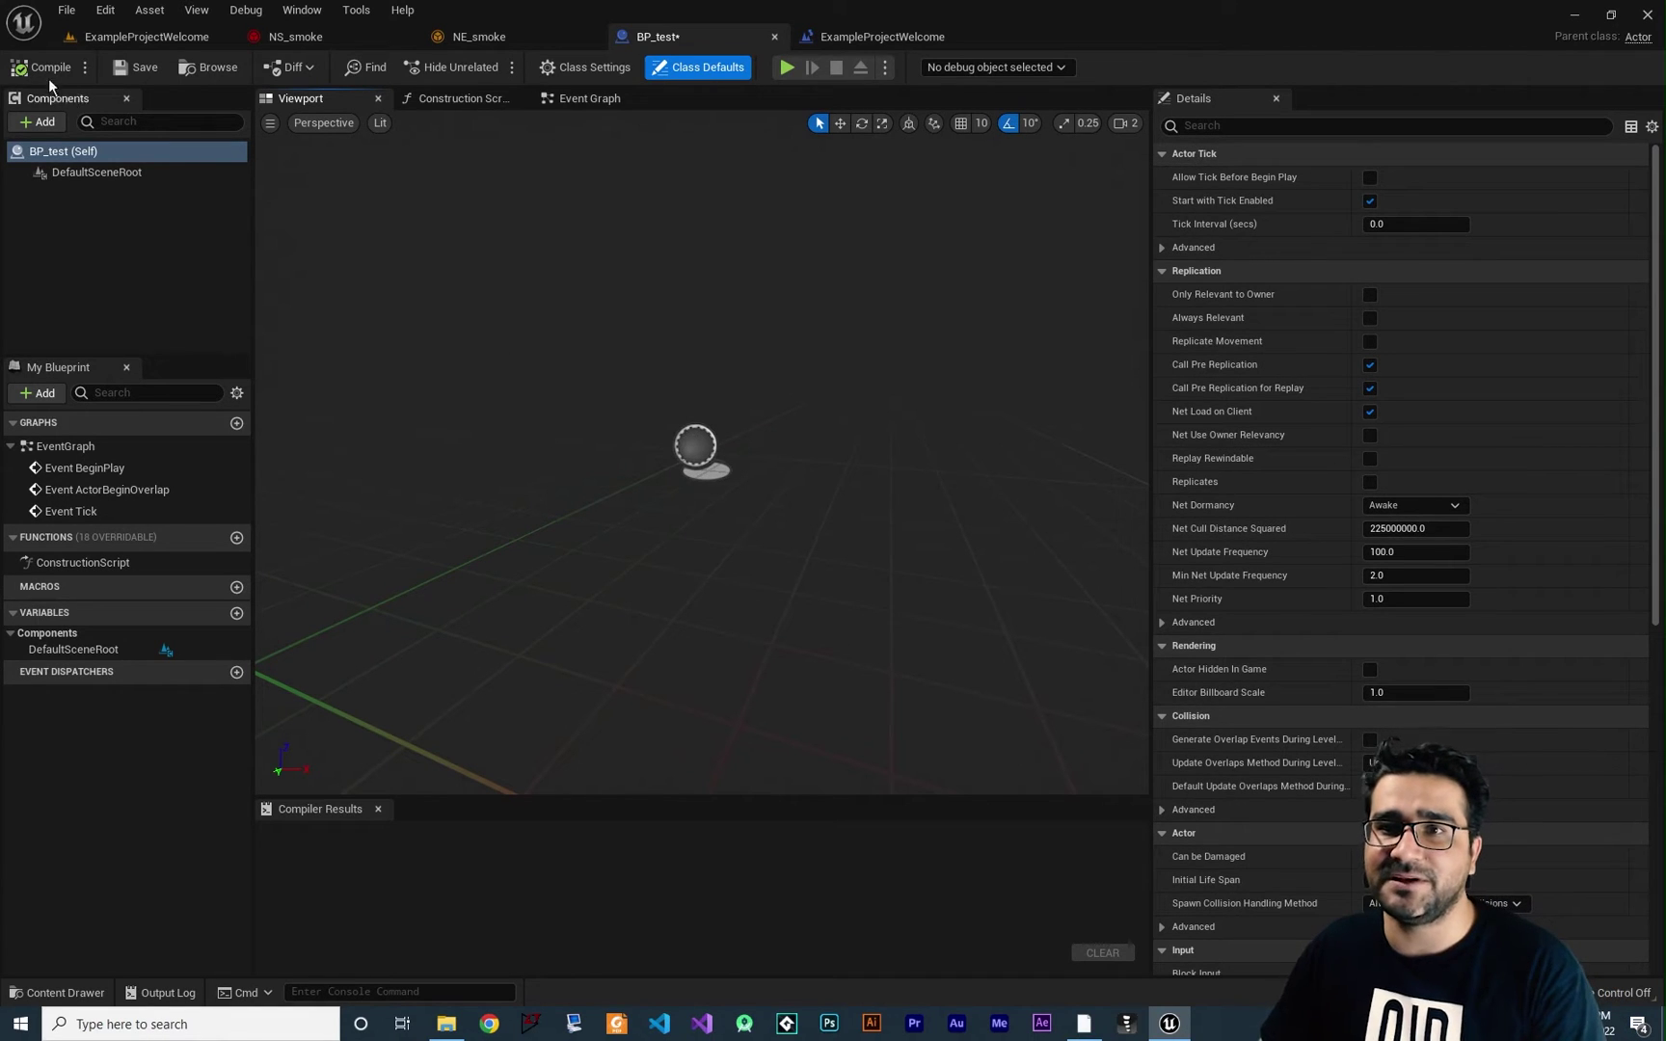
left_click(38, 123)
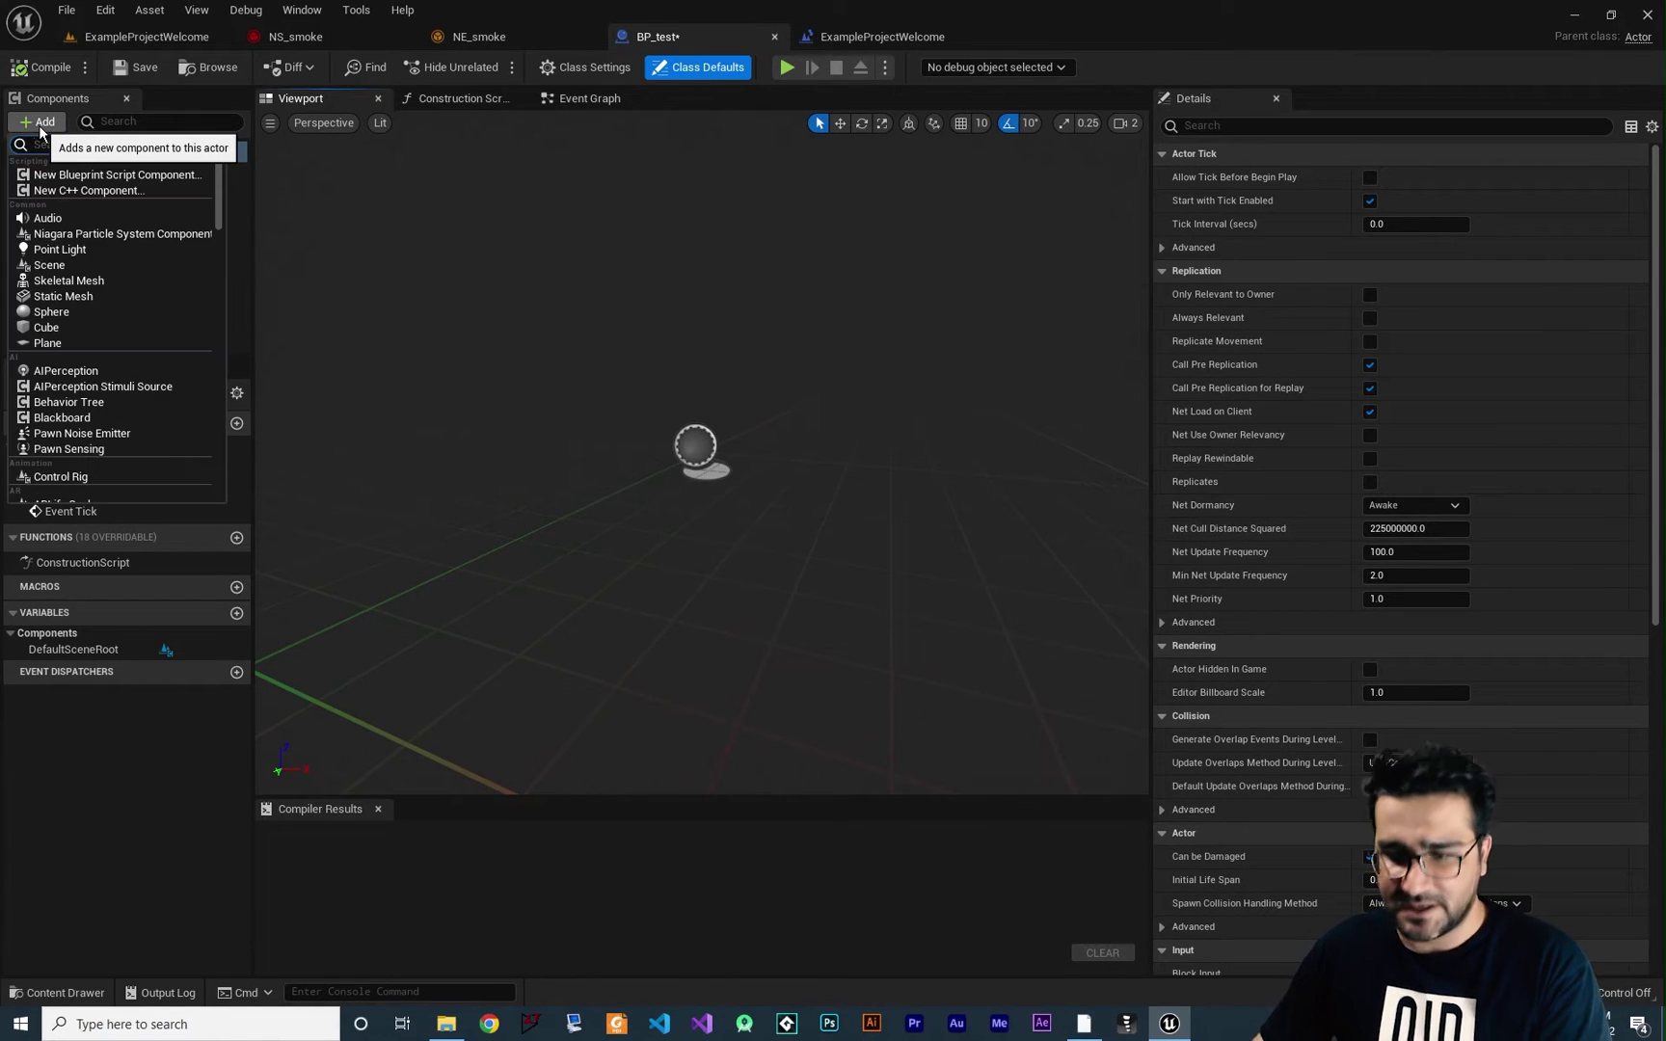
type("niagara")
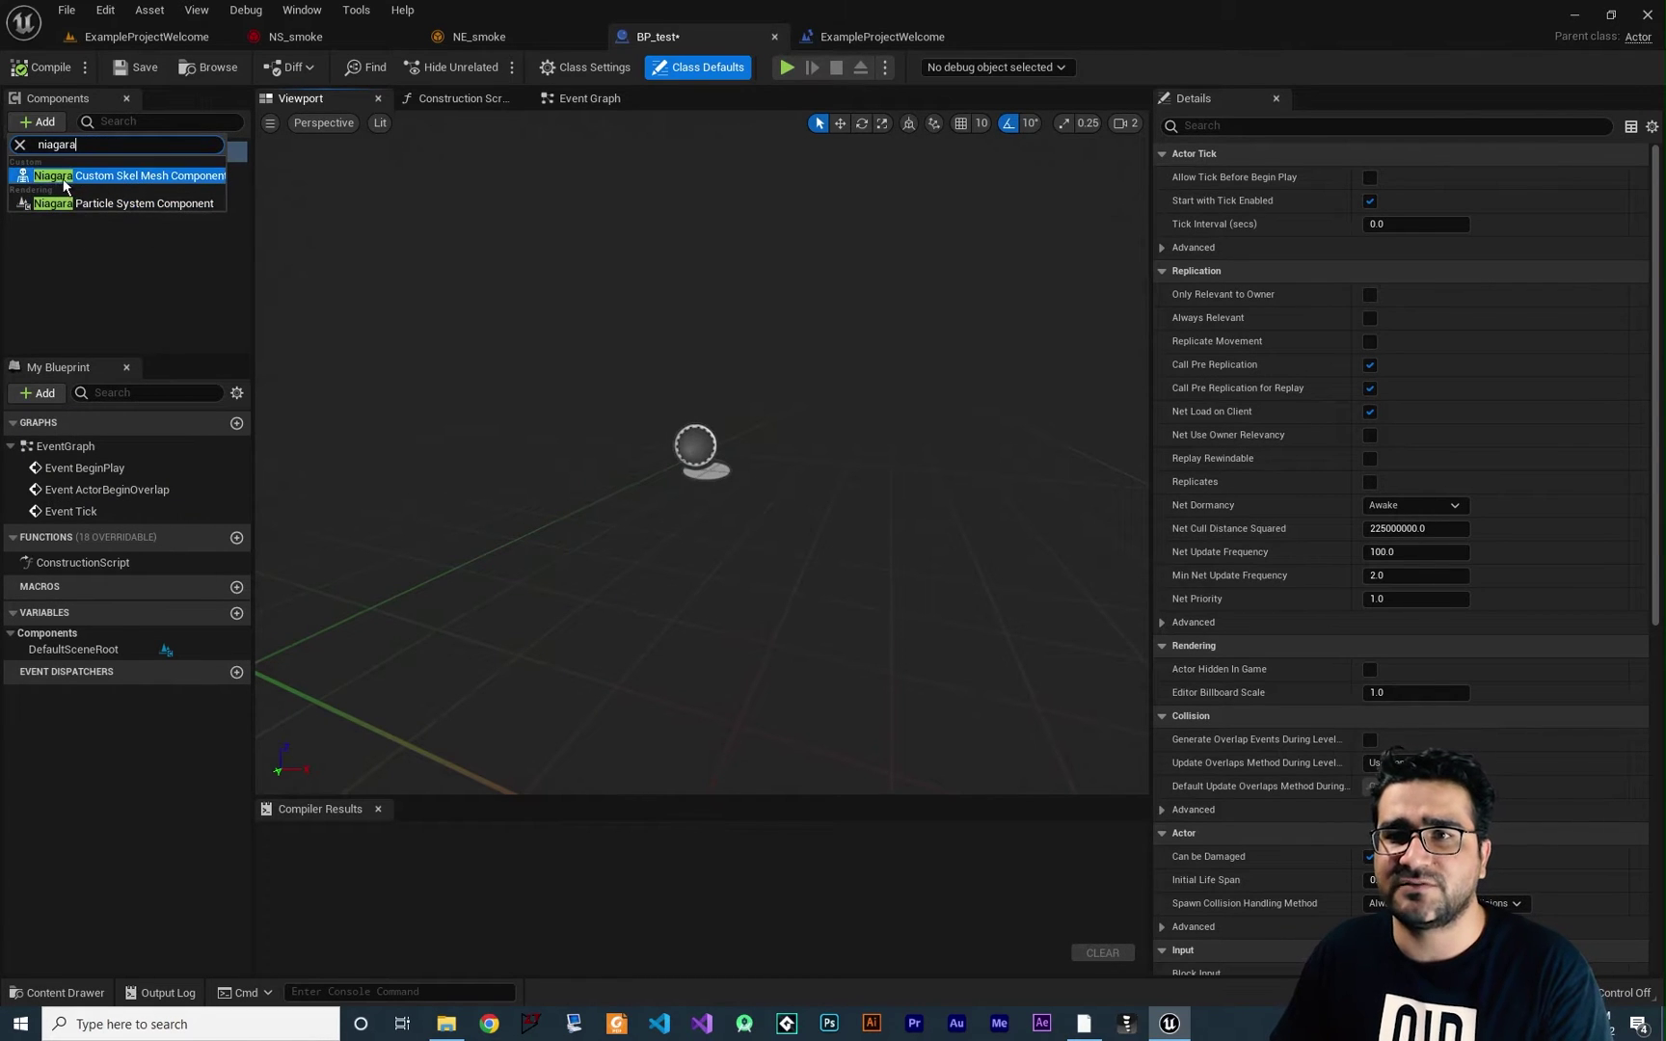
Add a Niagara Particle System Component named Smoke, compile with F7, and select it
left_click(145, 206)
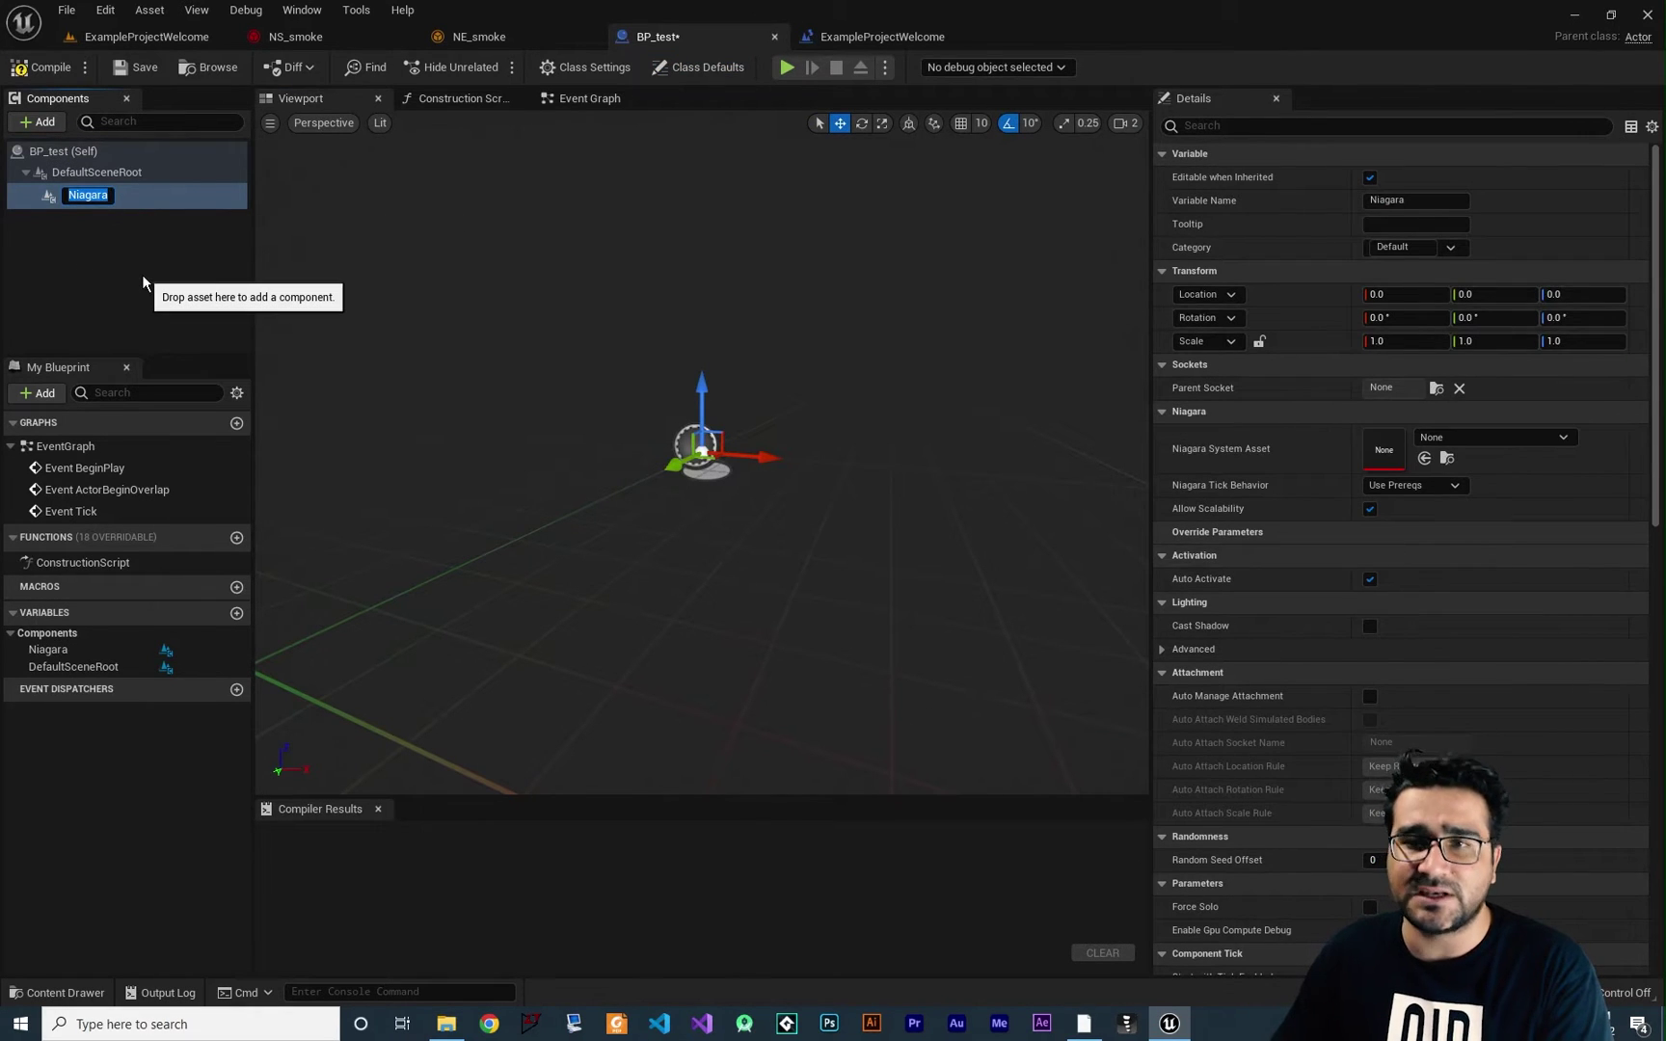
type("Smoke")
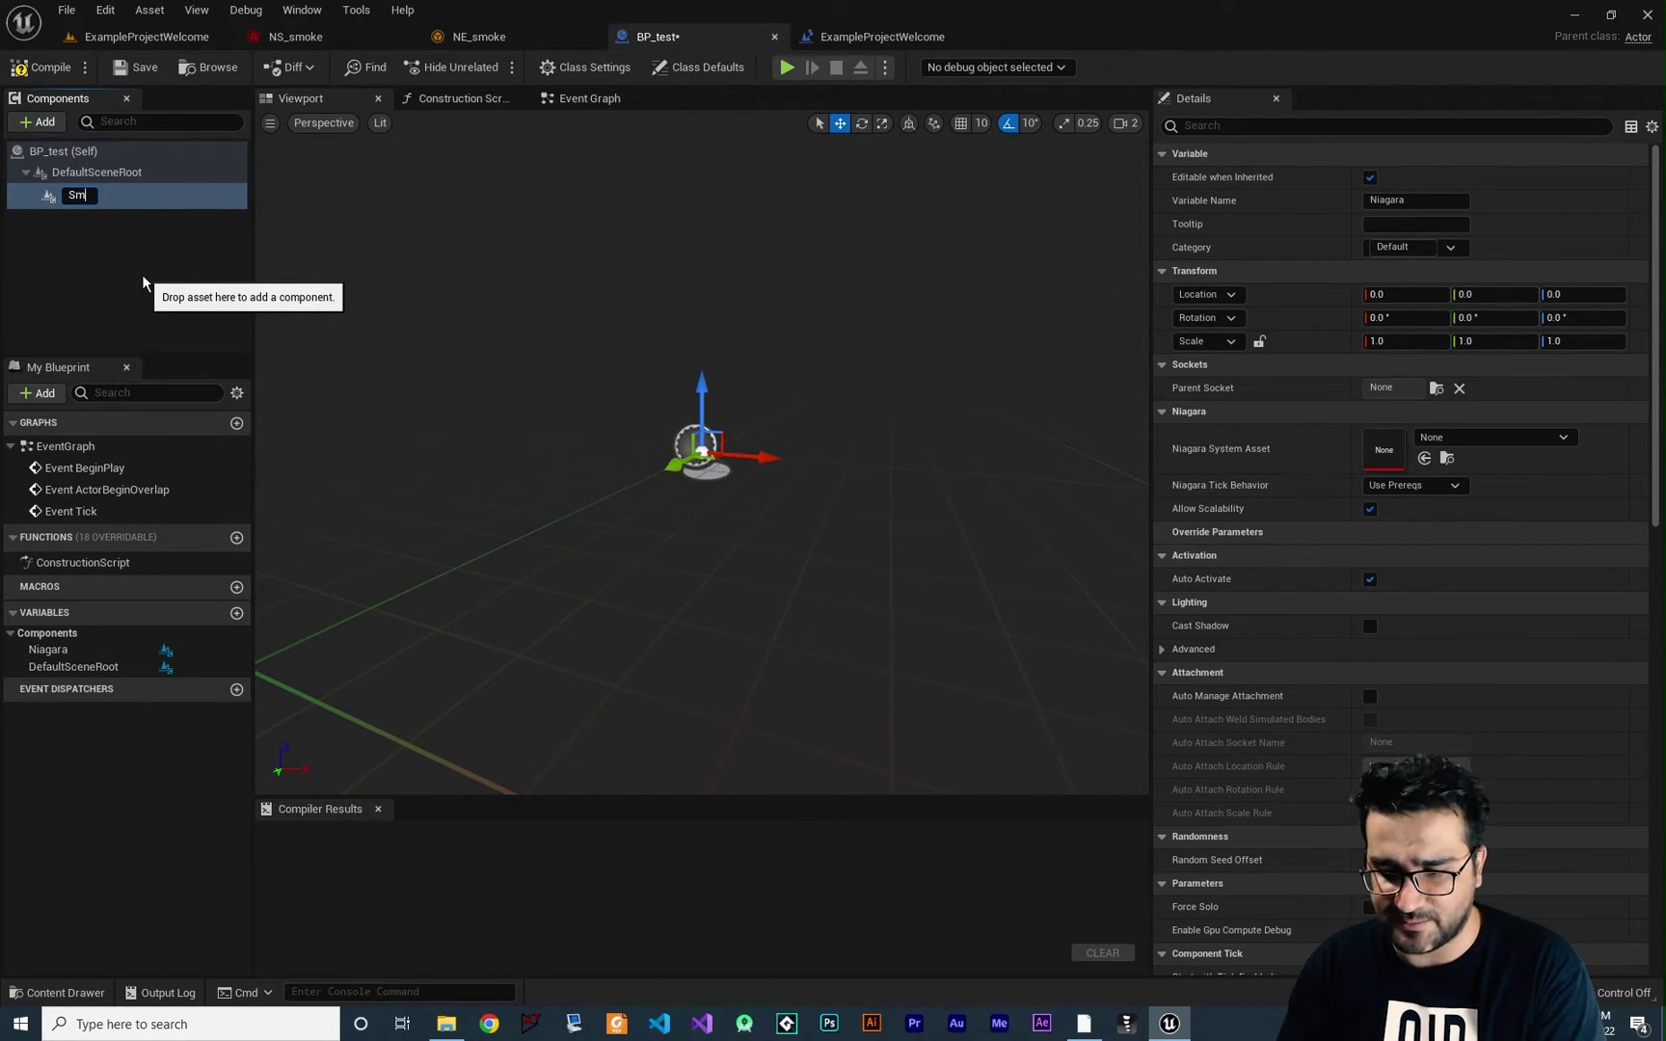
key("Return")
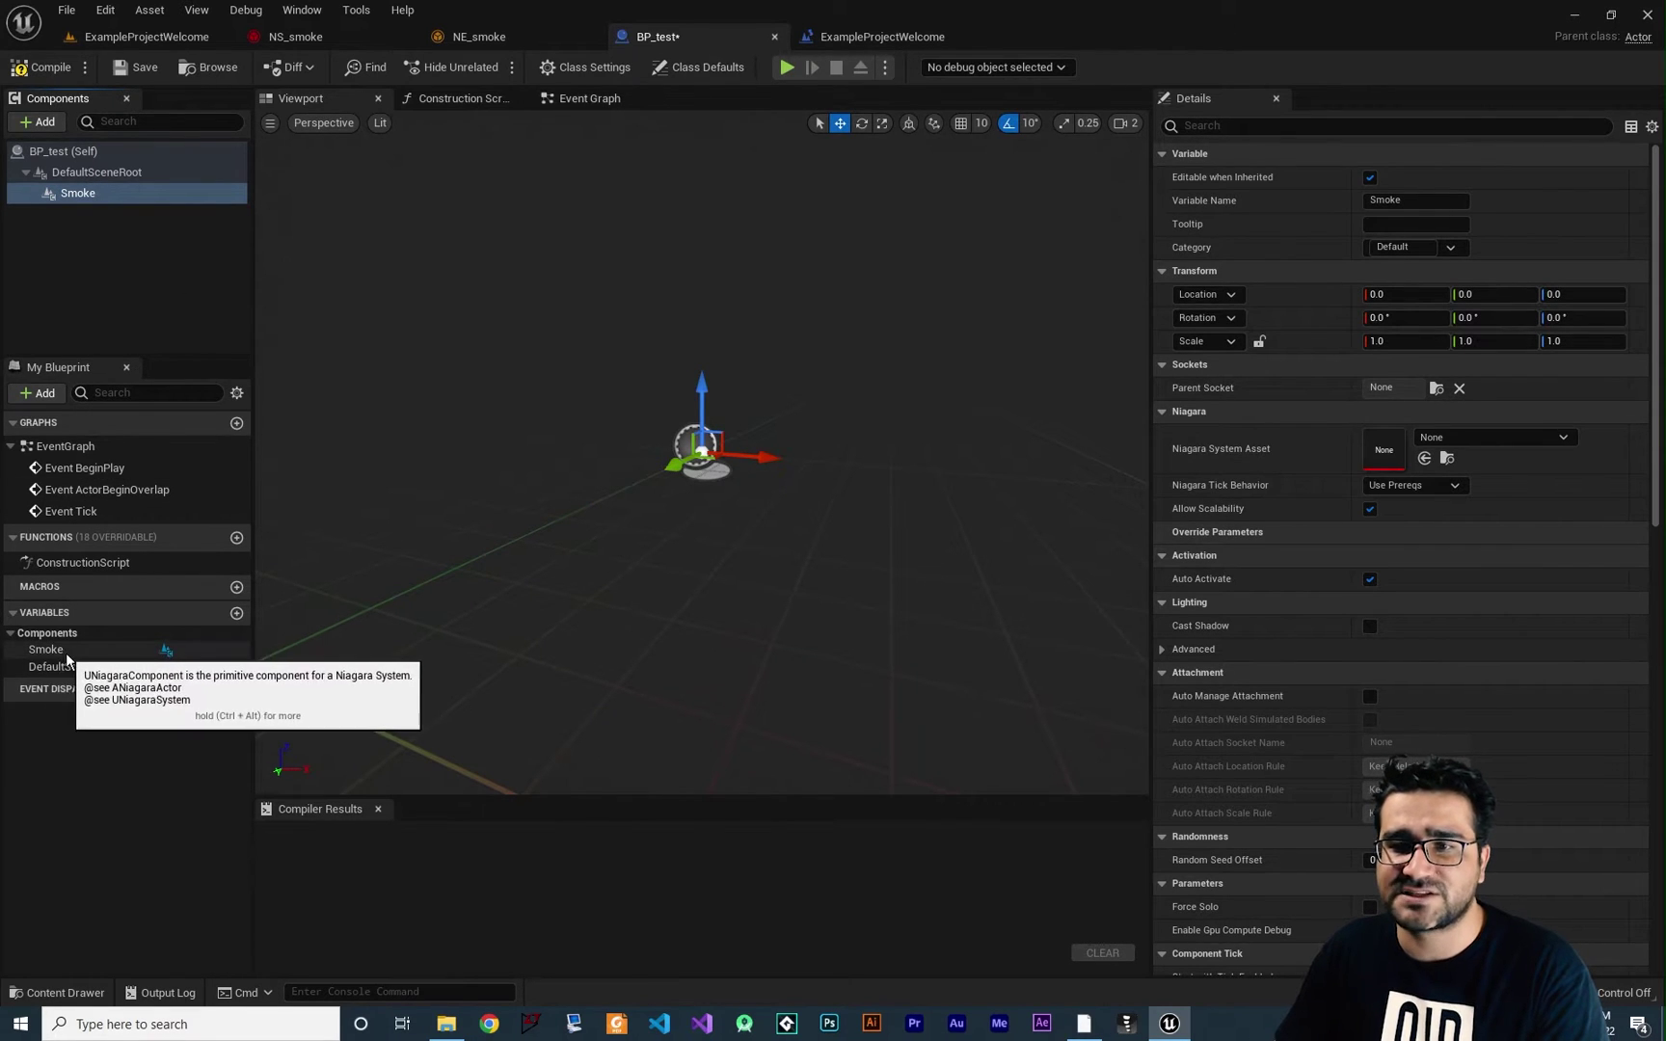
key("F7")
left_click(73, 193)
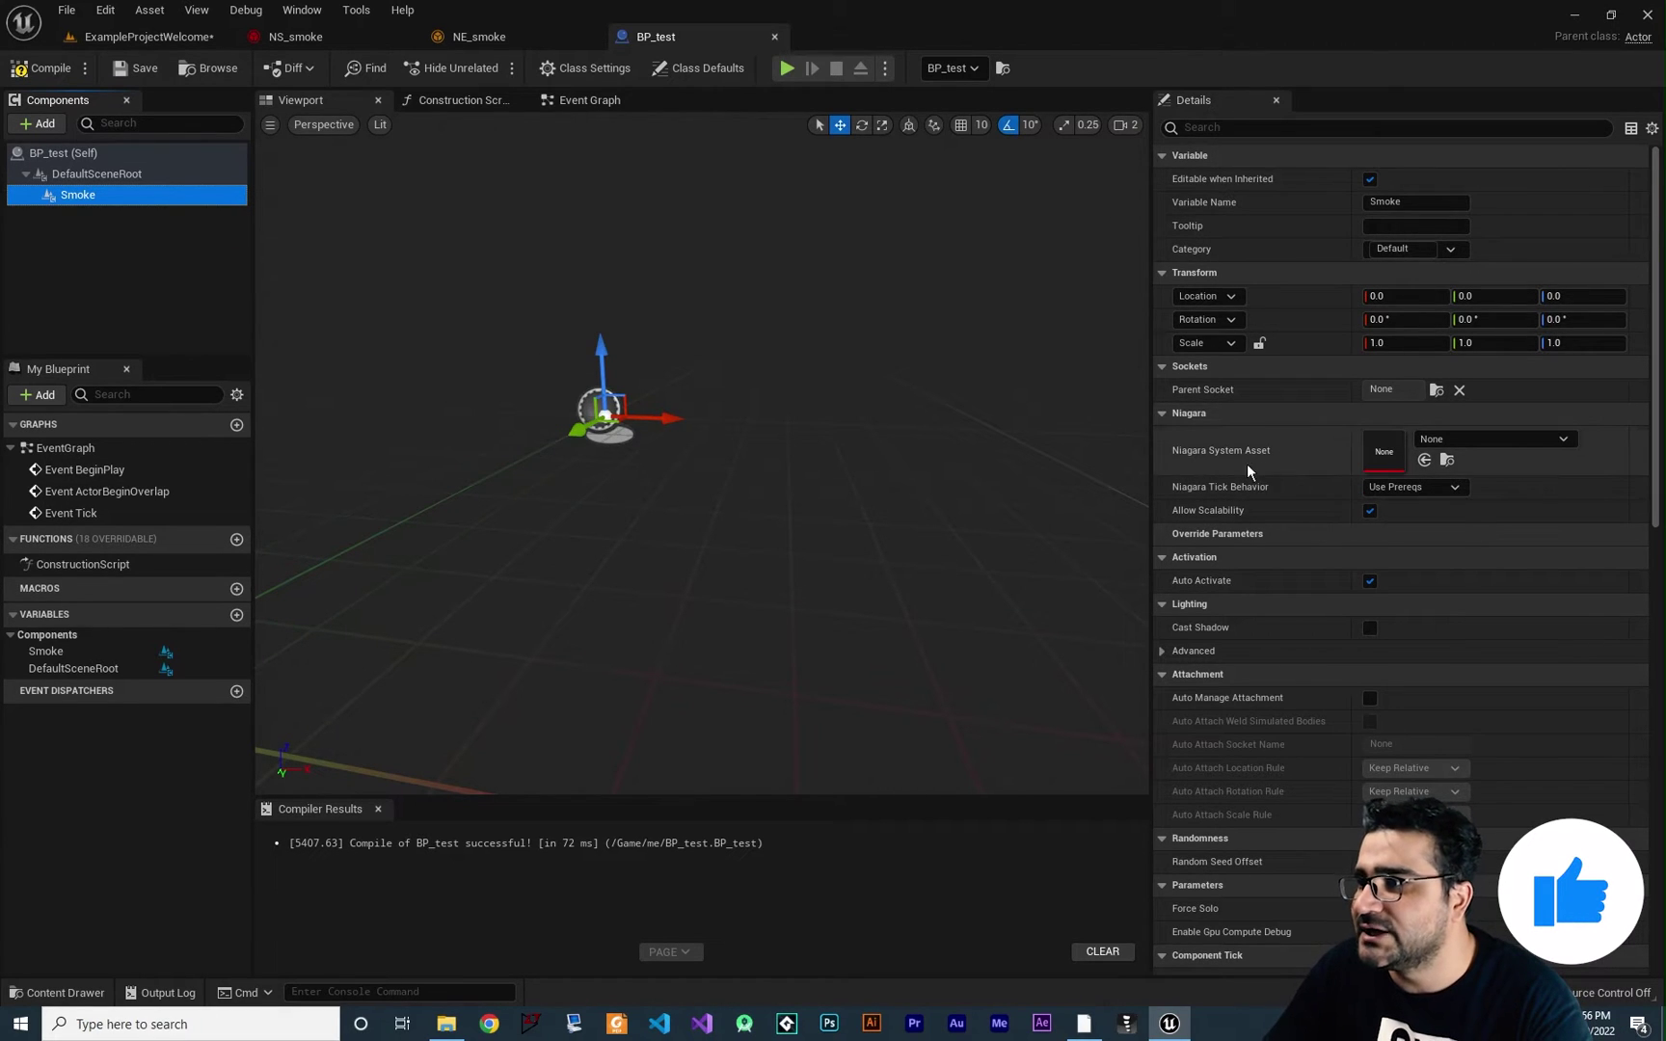
Set the Smoke component's Niagara System Asset to NS_smoke, then compile and save BP_test
left_click(1488, 438)
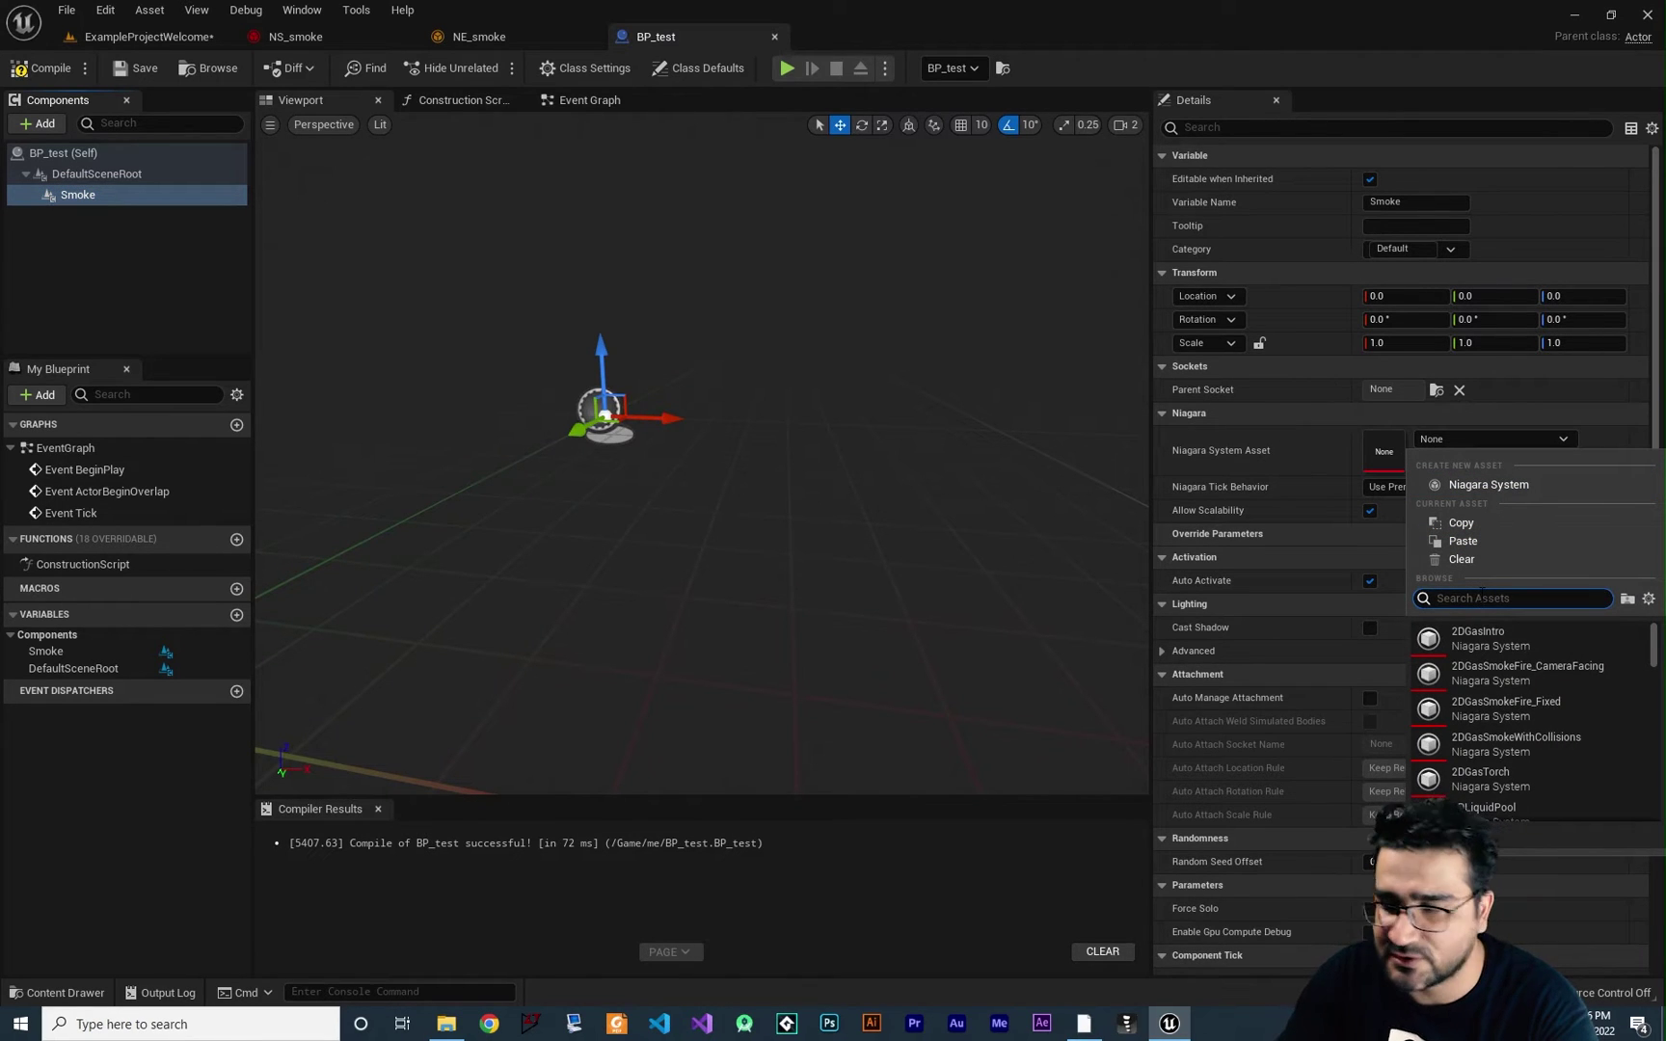
type("NS")
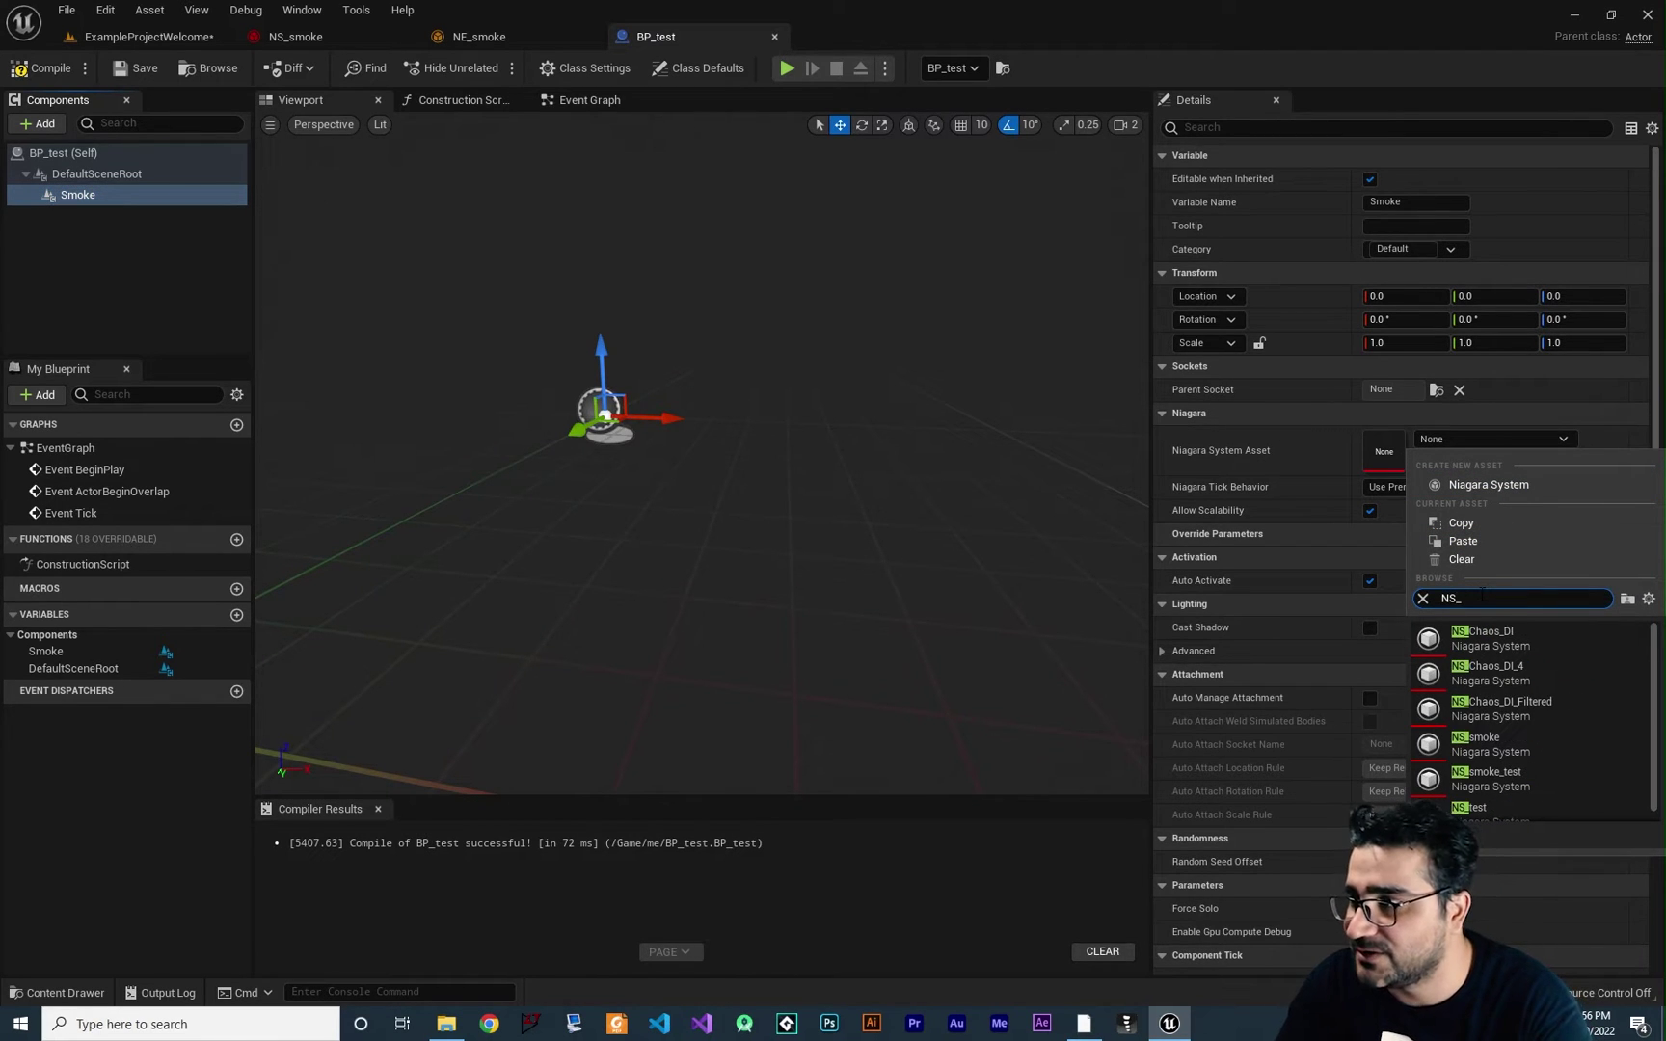
type("_s")
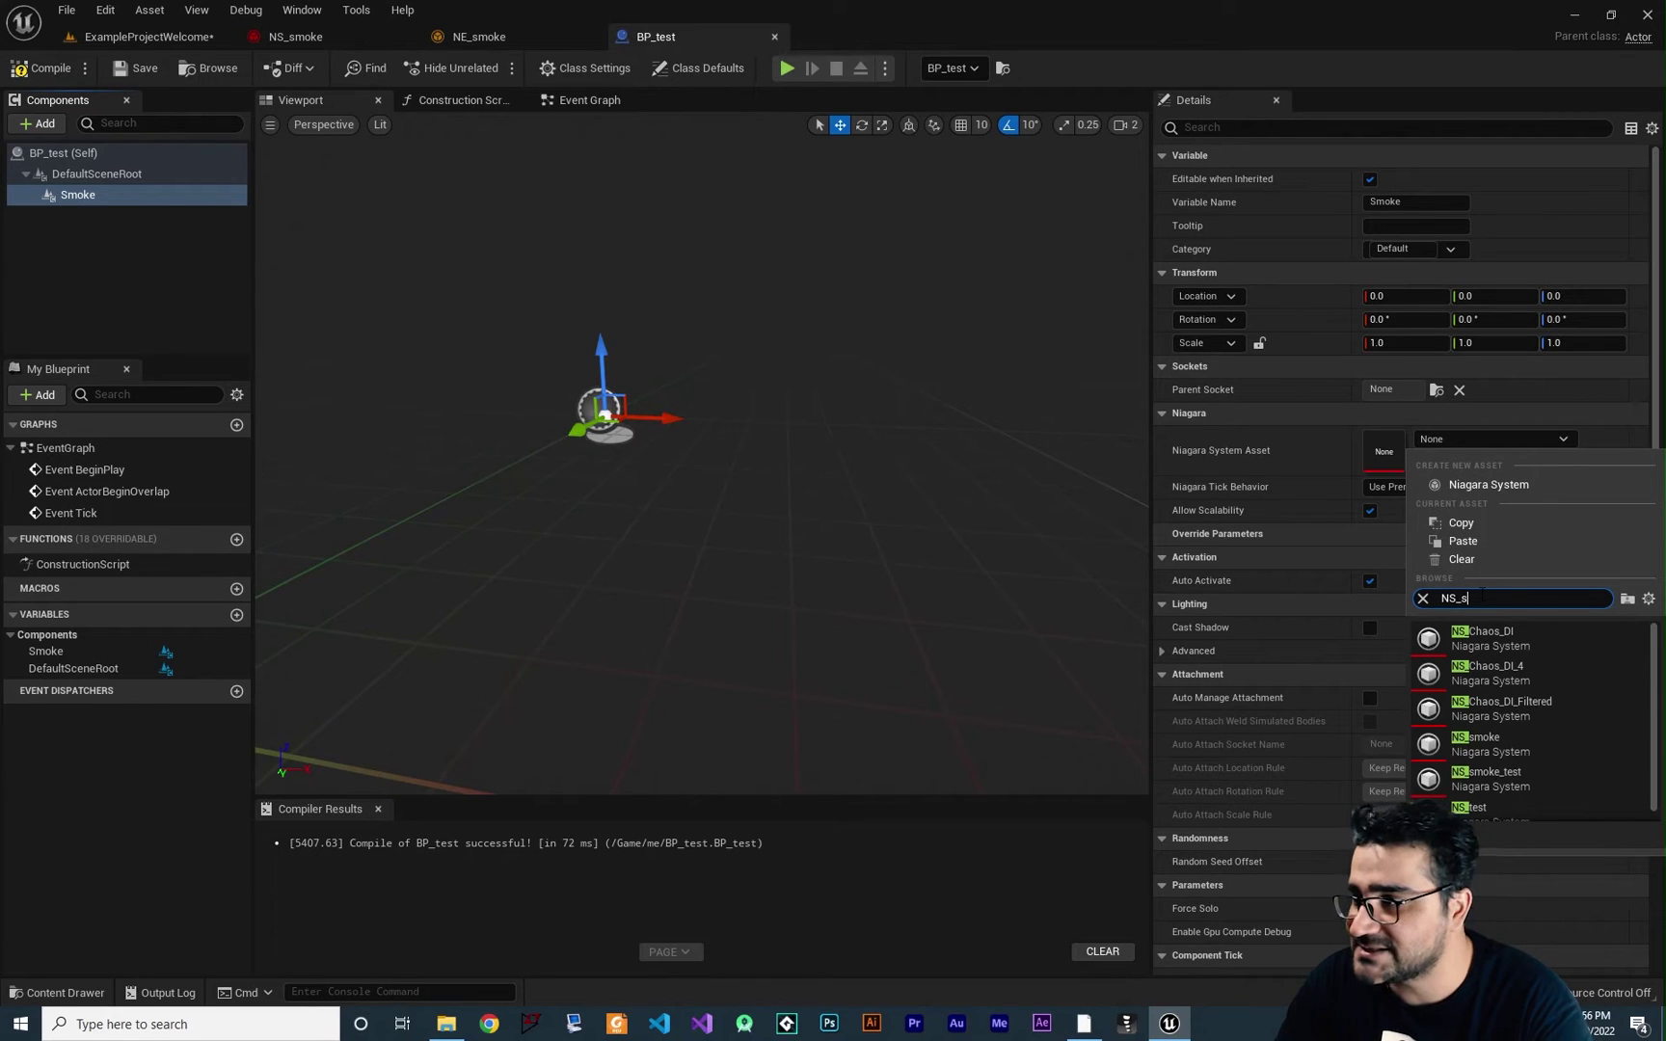
type("m")
left_click(1490, 638)
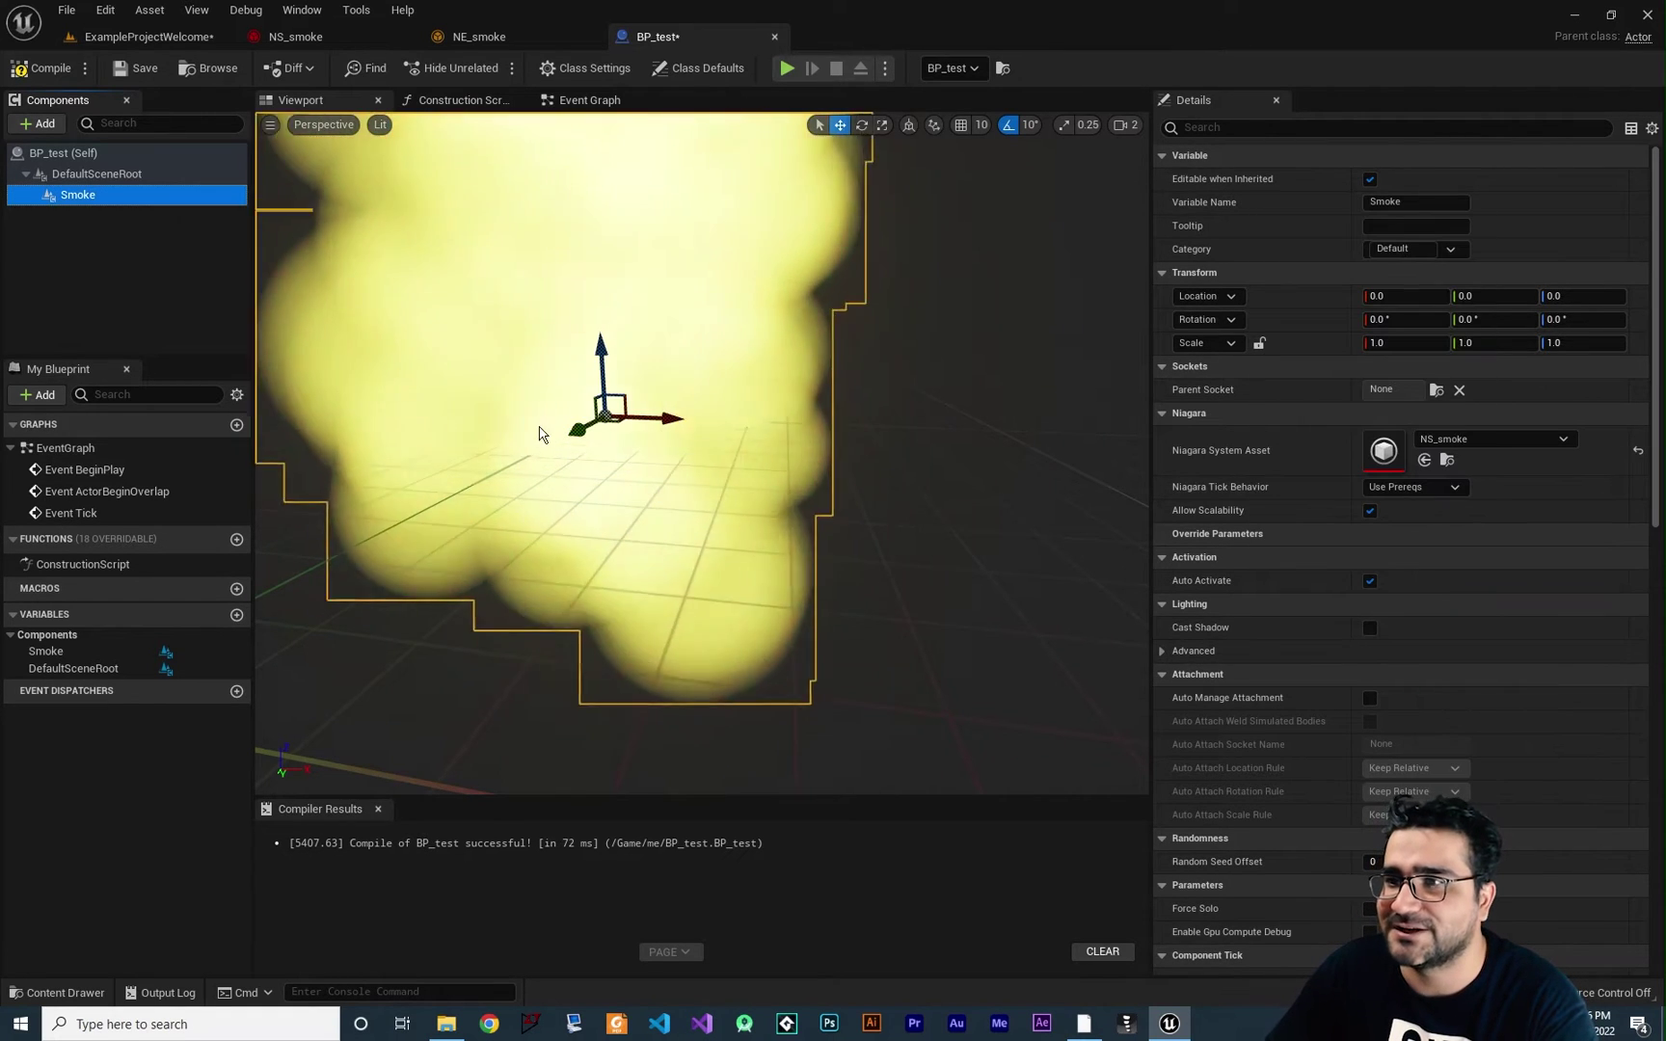
left_click_drag(781, 398, 771, 398)
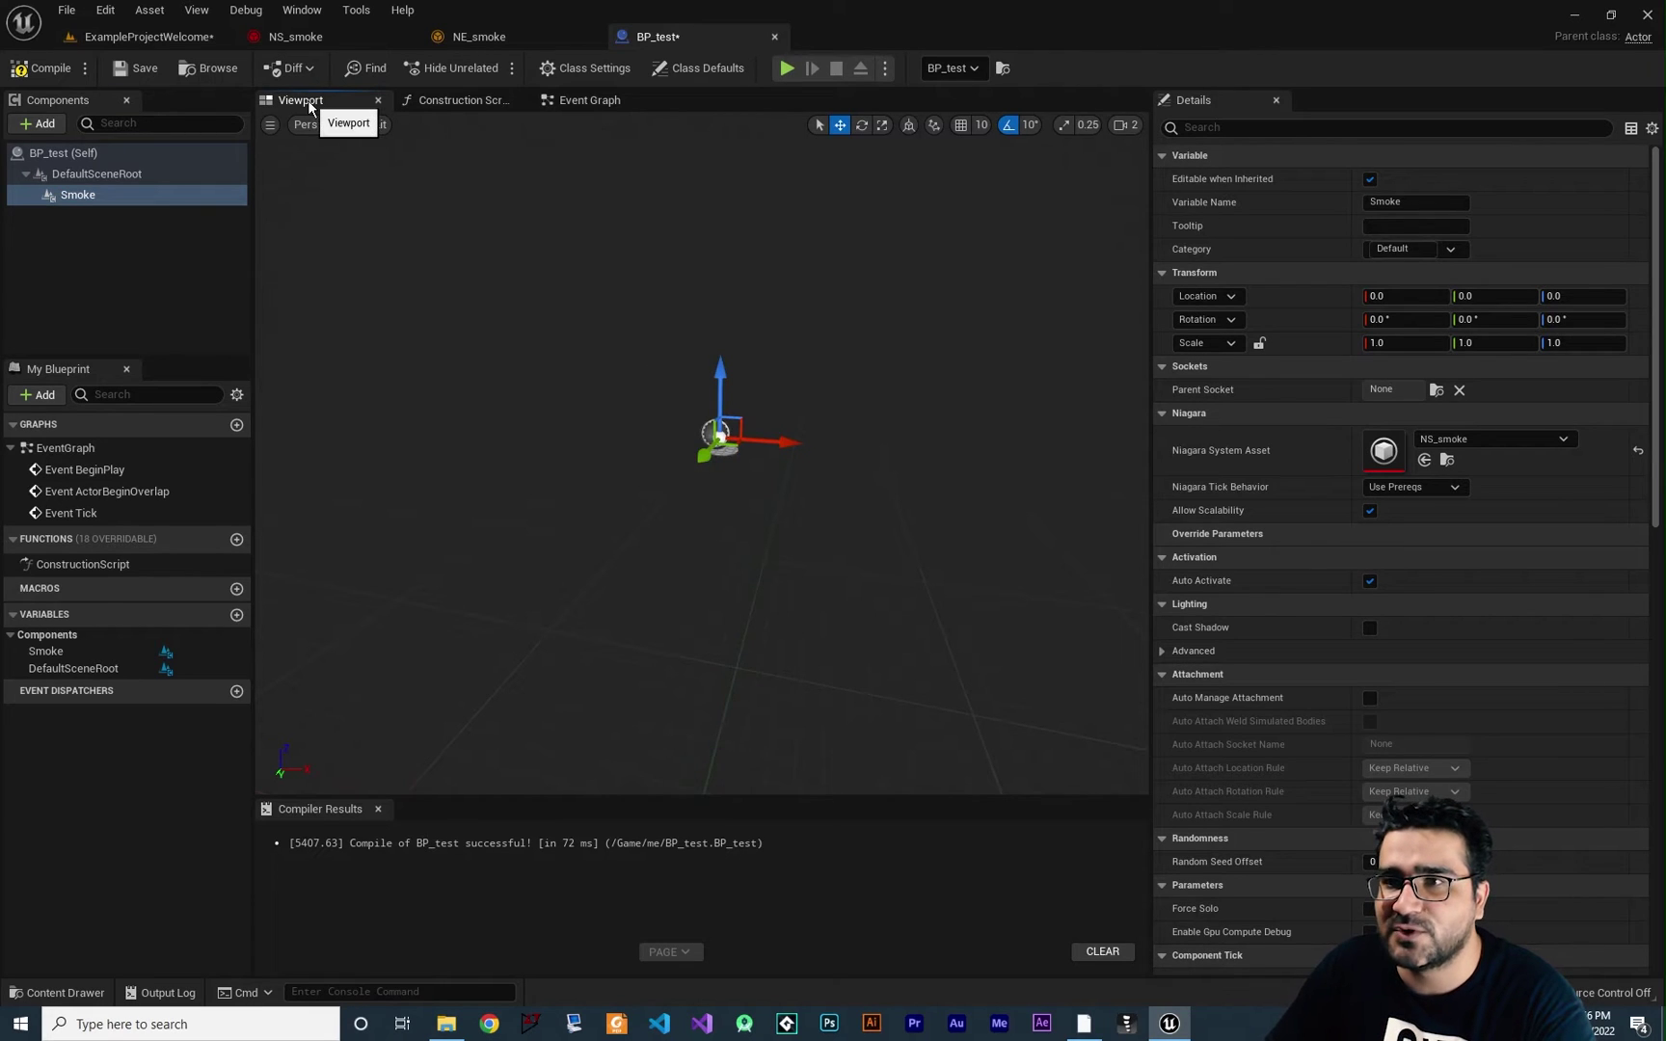
left_click(112, 70)
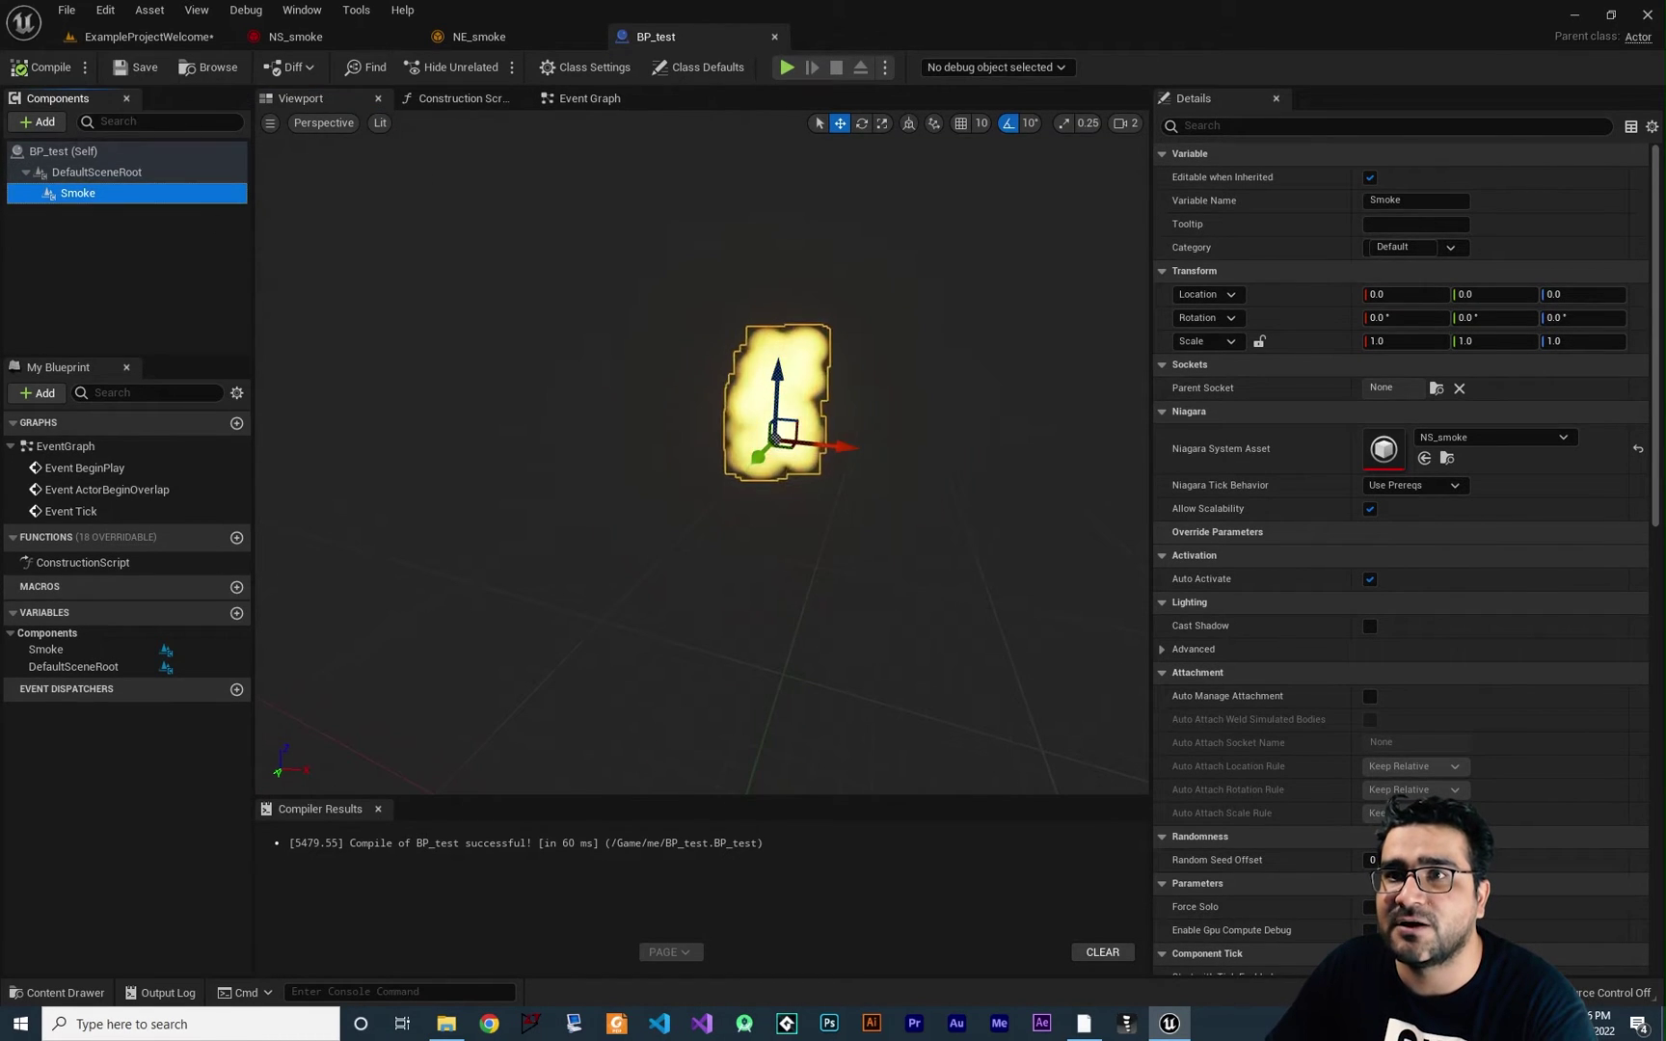
left_click(144, 36)
key("ctrl+space")
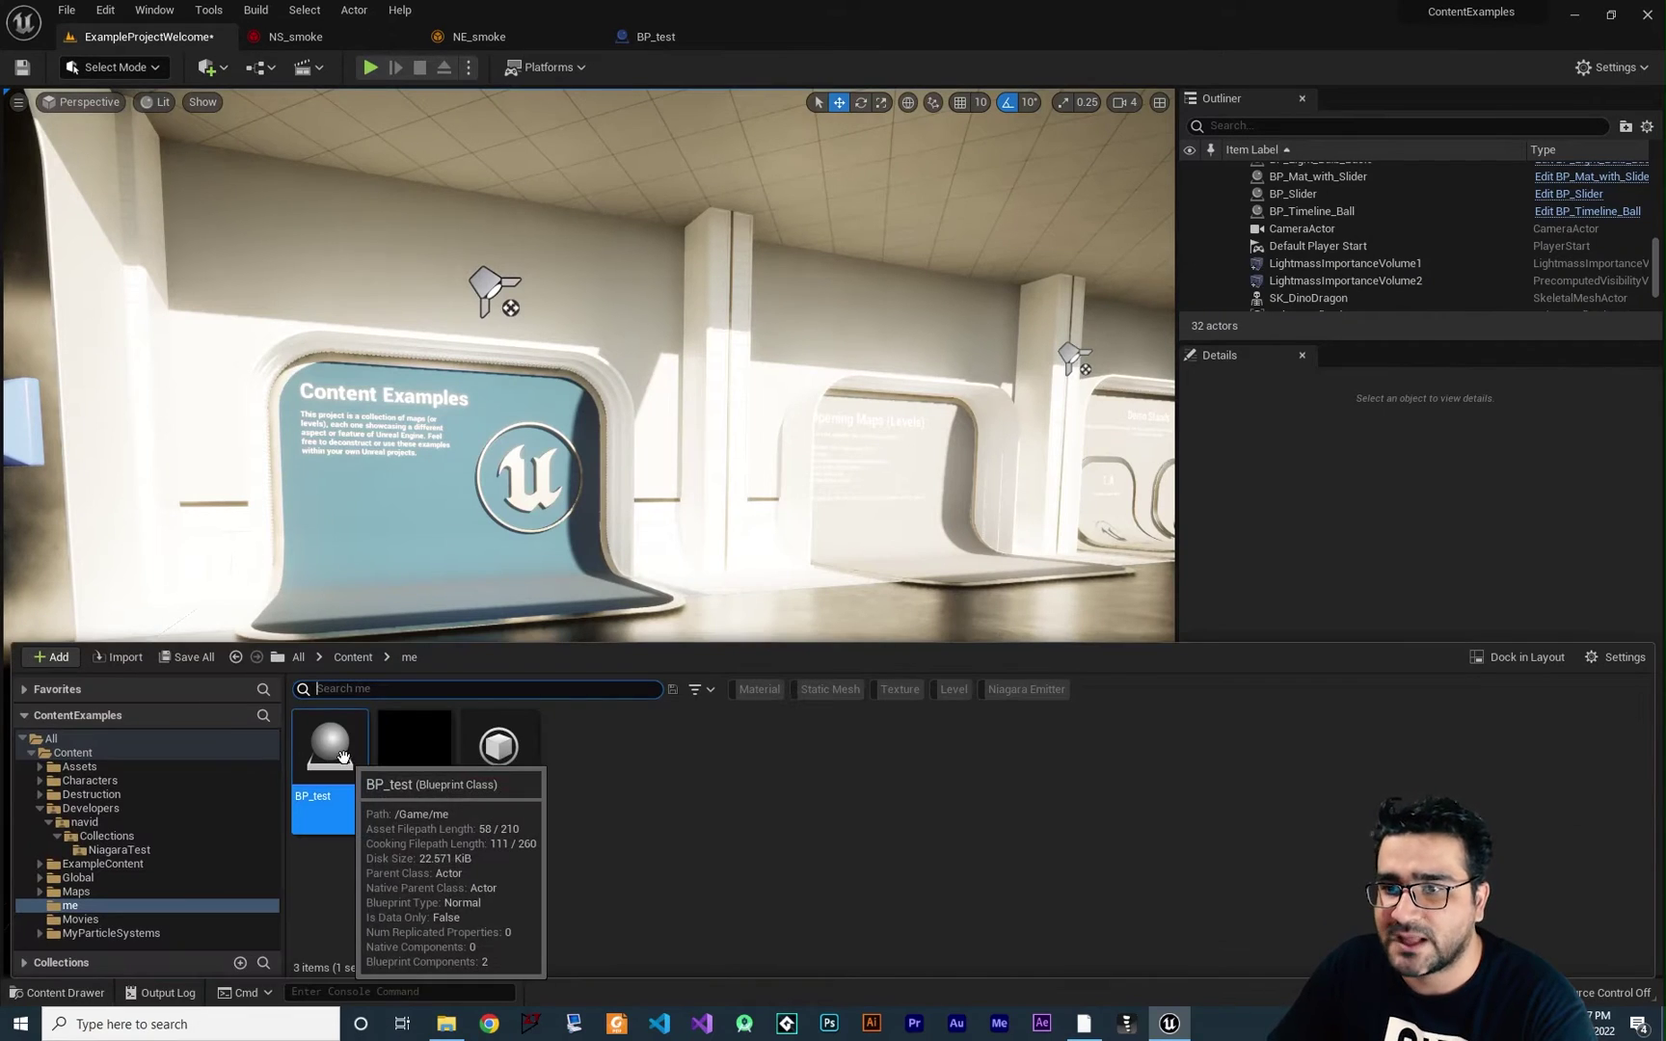
Place a BP_test actor in the level, play-test the smoke, then reselect its Smoke component
left_click_drag(328, 772, 652, 783)
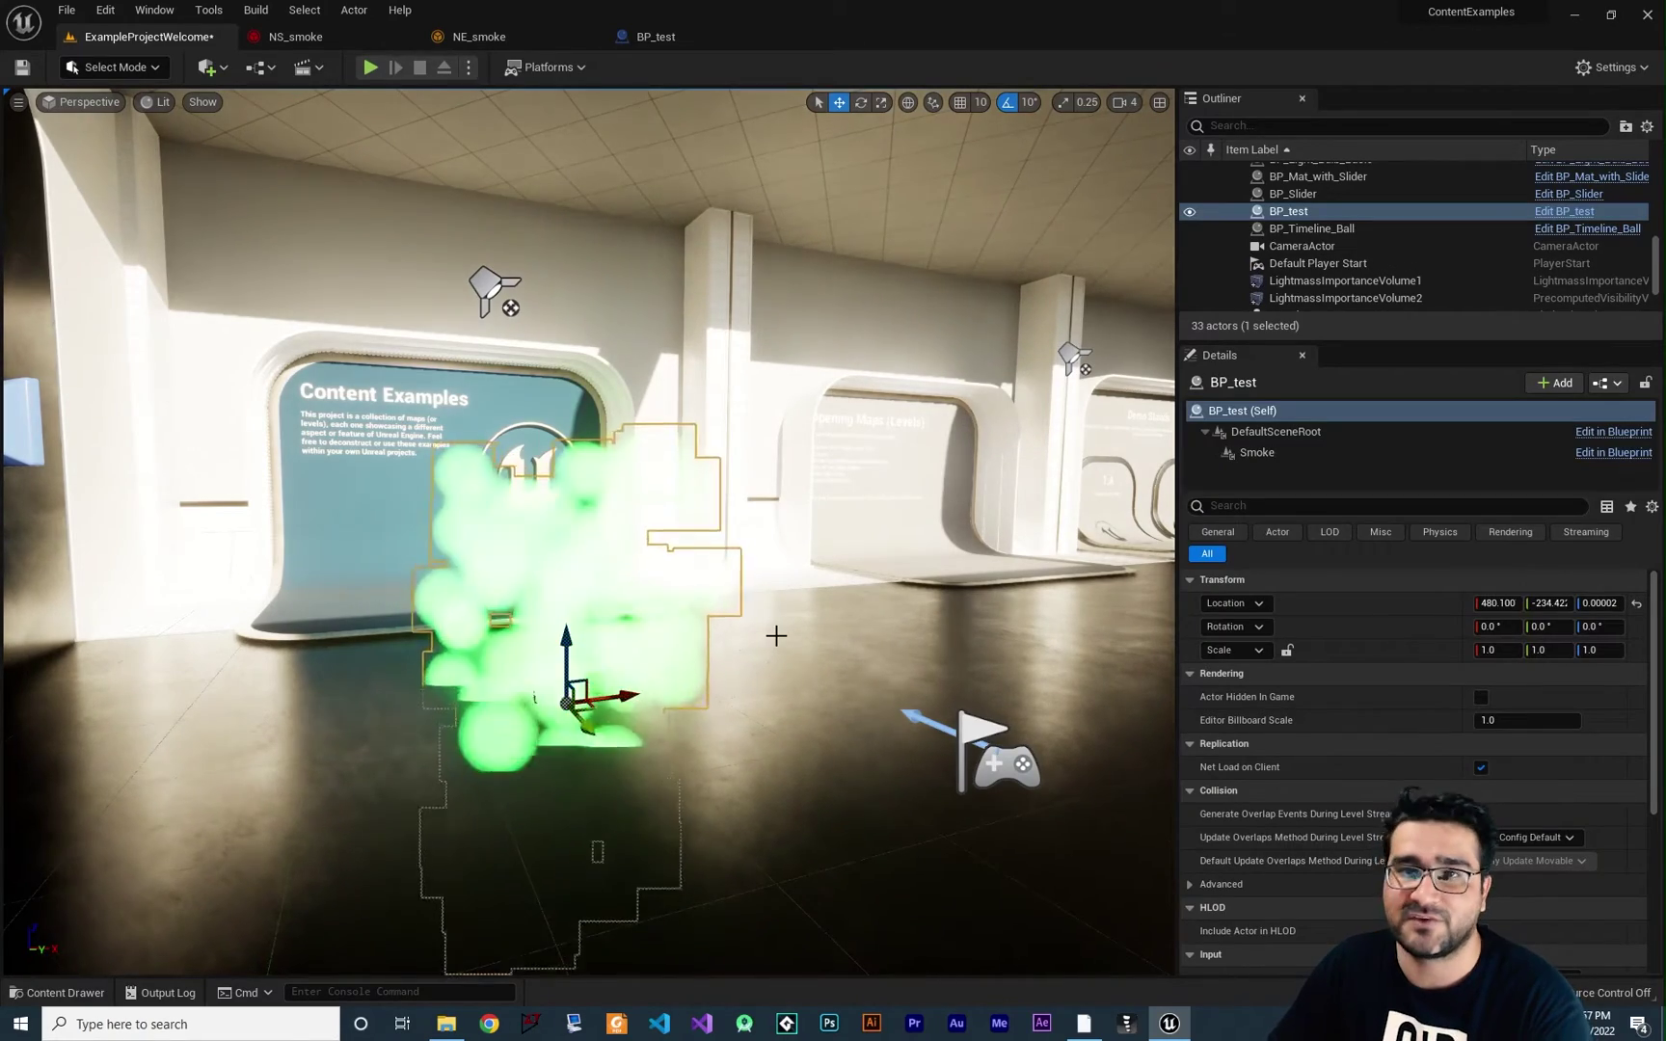
left_click(366, 66)
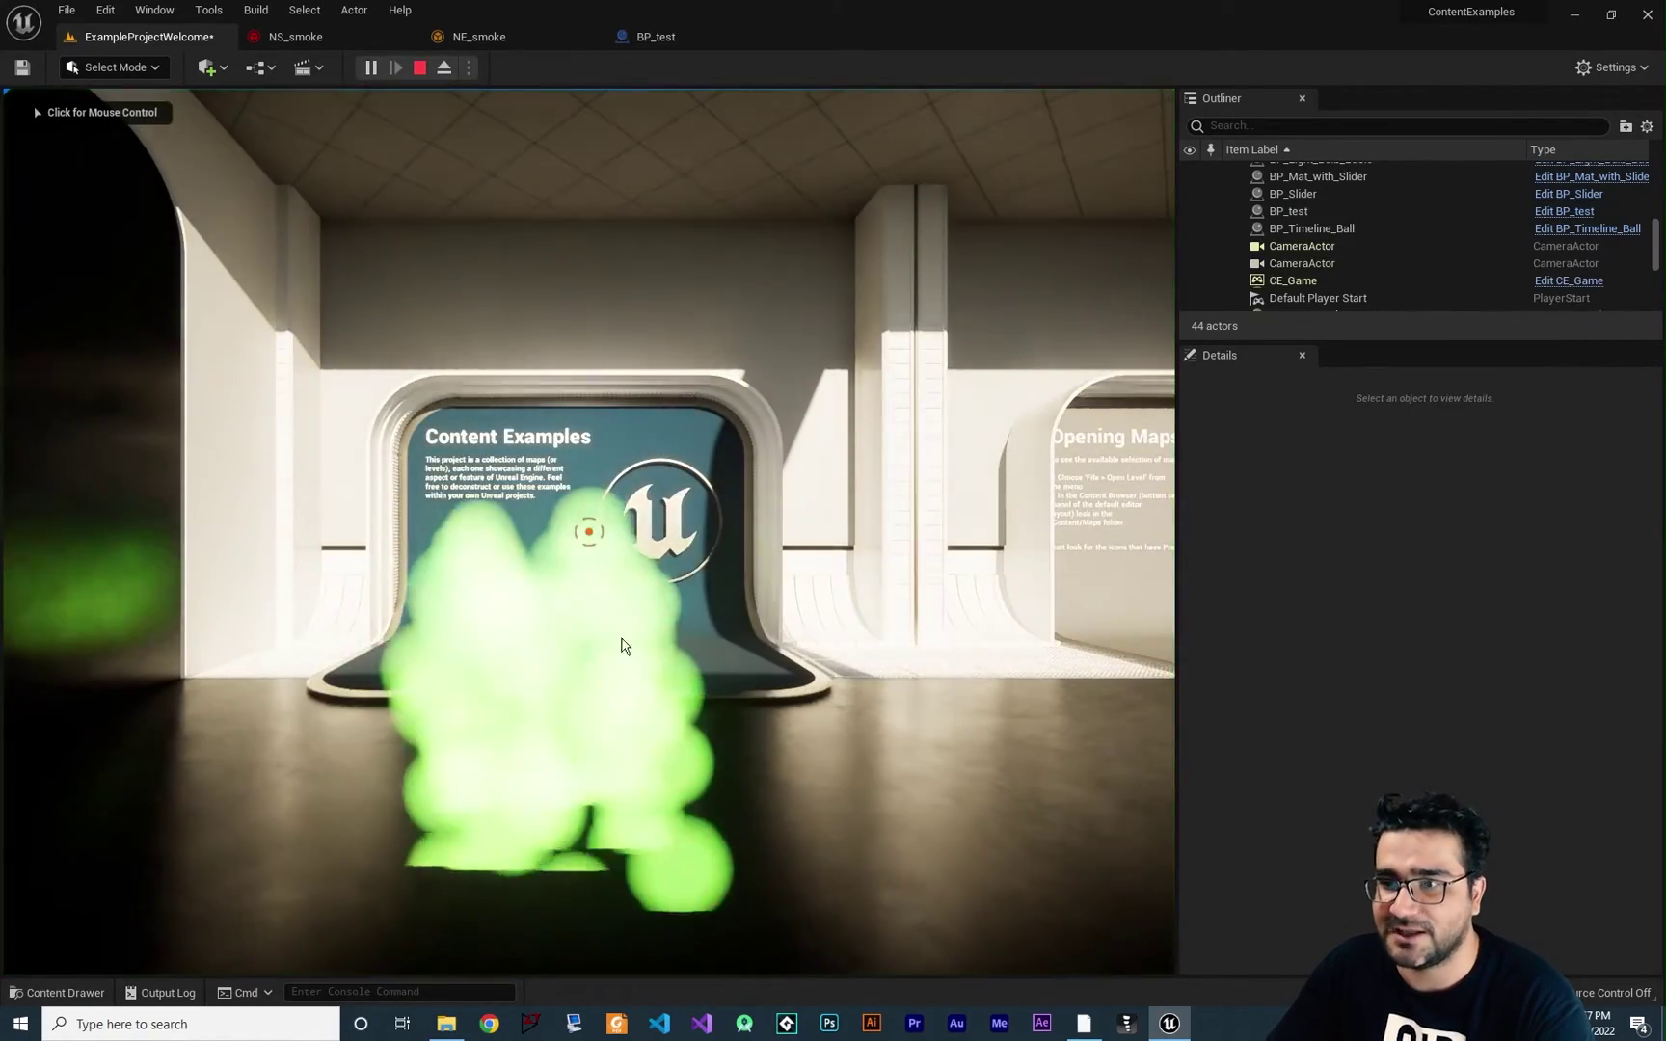
key("Escape")
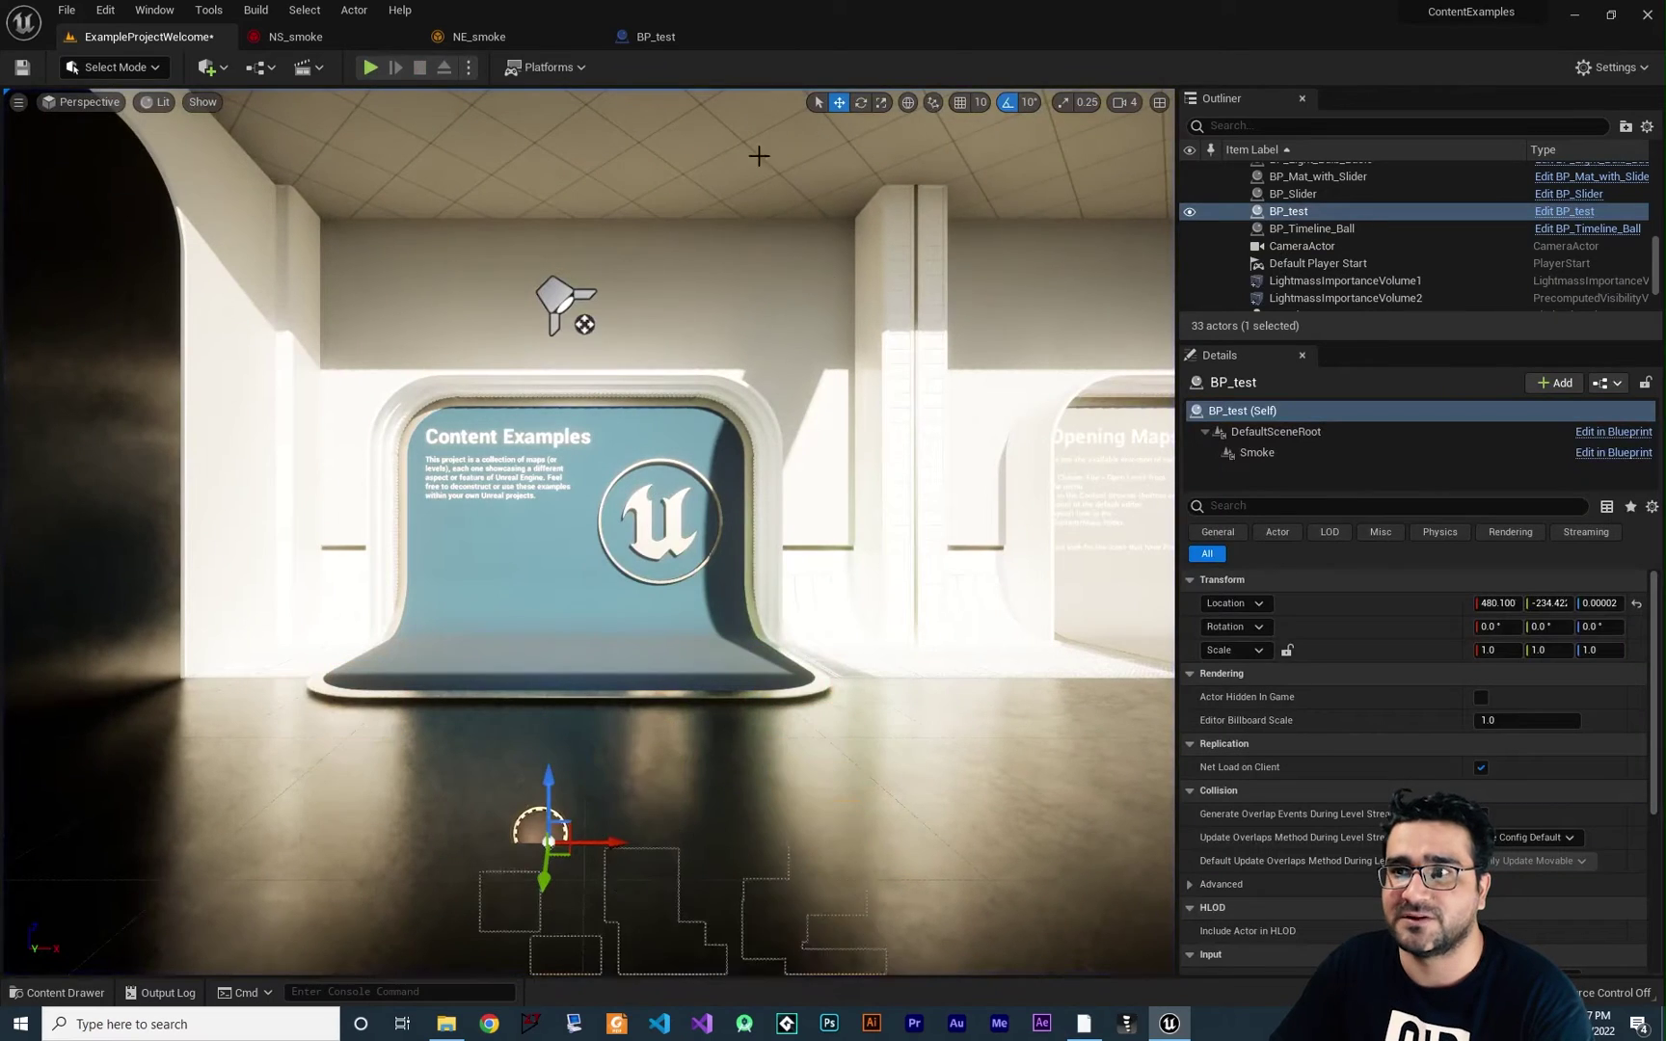
left_click(661, 44)
left_click(118, 196)
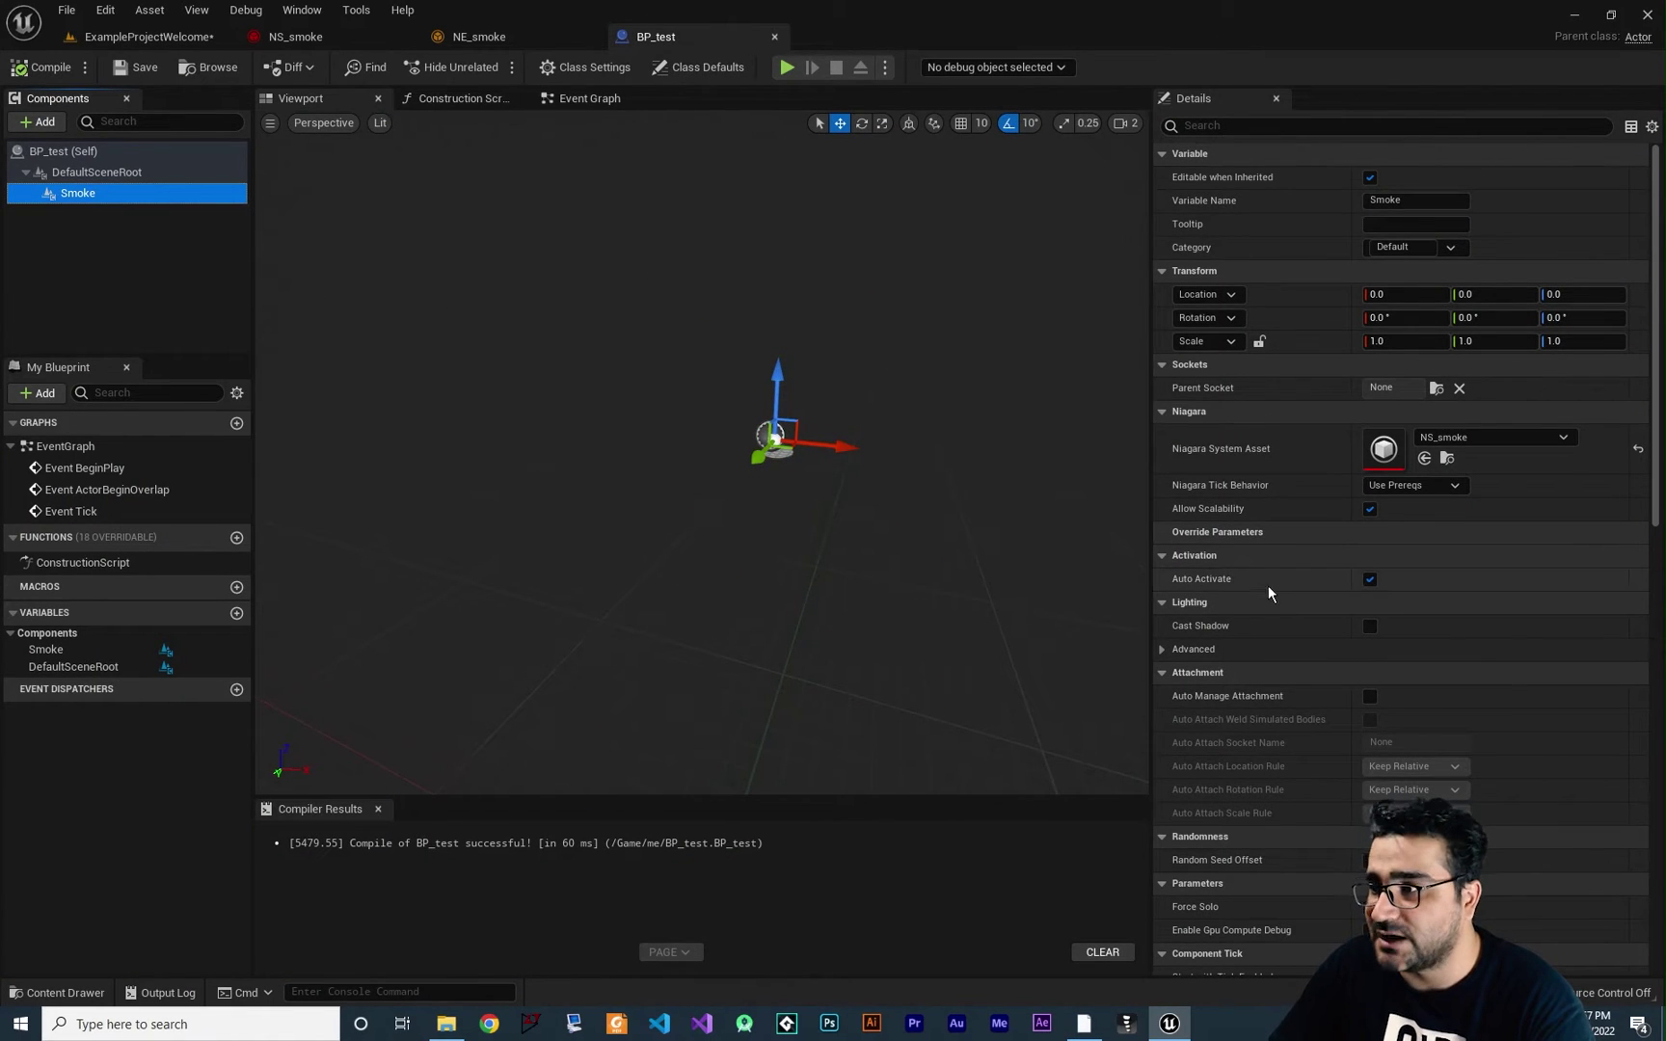
Uncheck Auto Activate on Smoke, compile and save BP_test, and show its Event Graph
left_click(1371, 580)
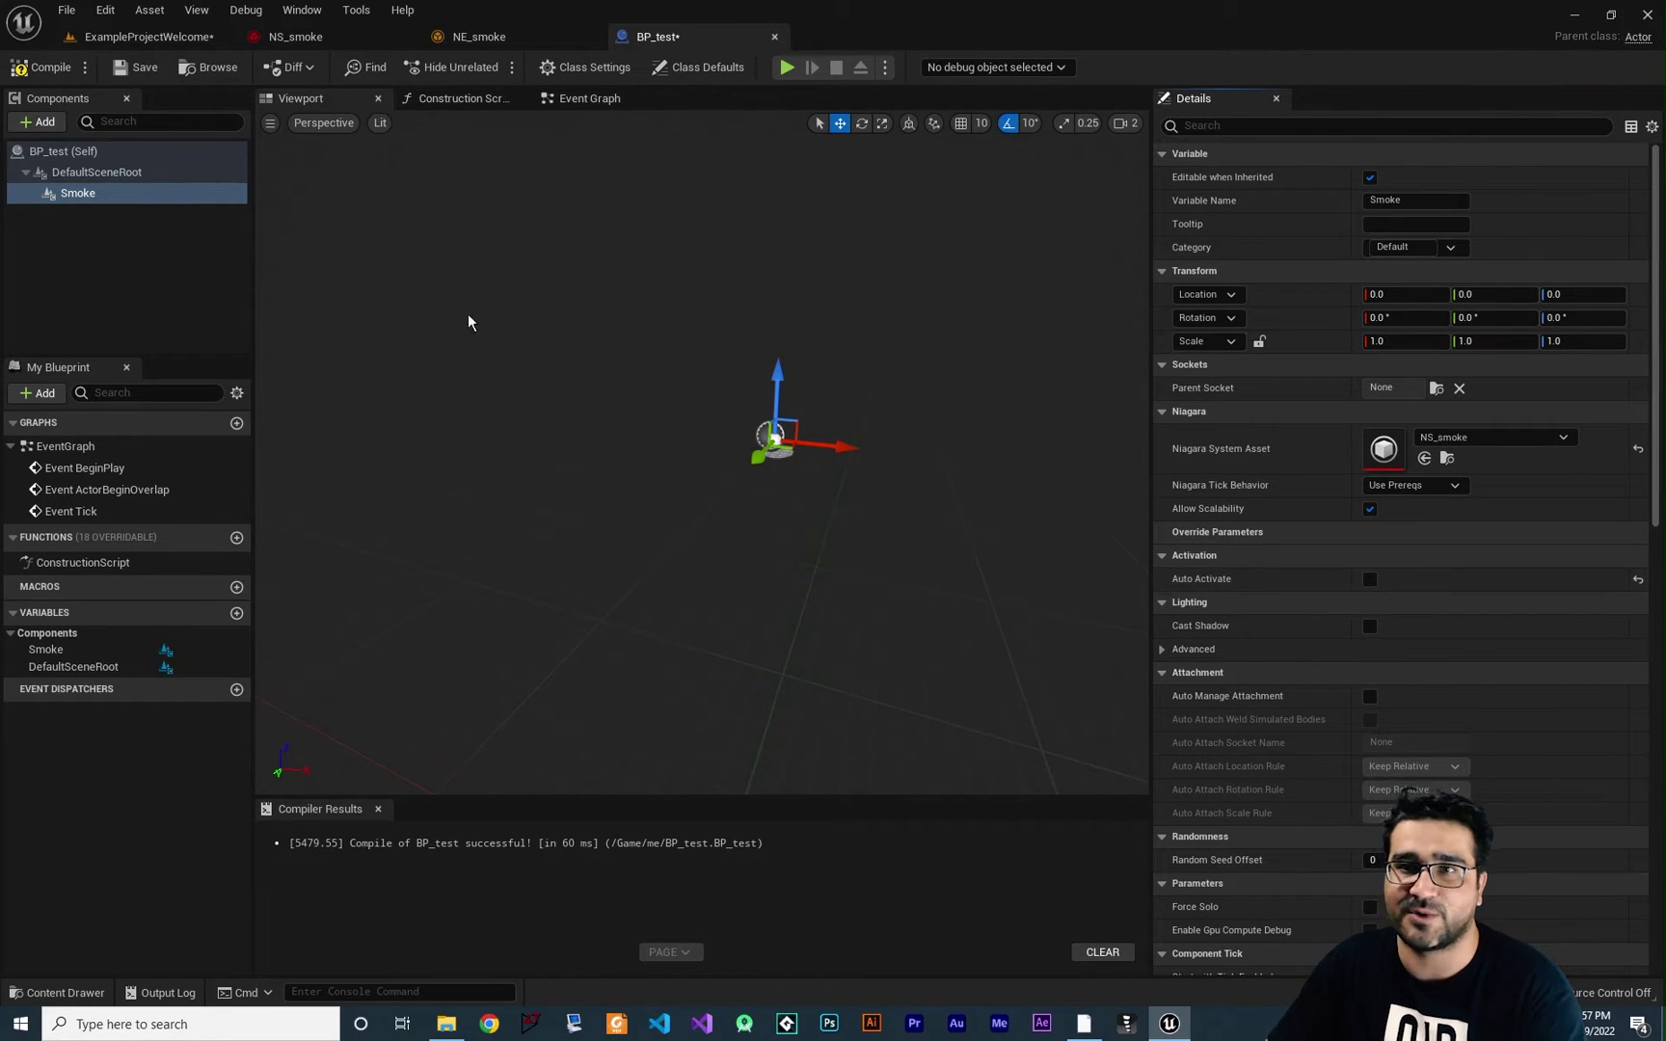
left_click(44, 66)
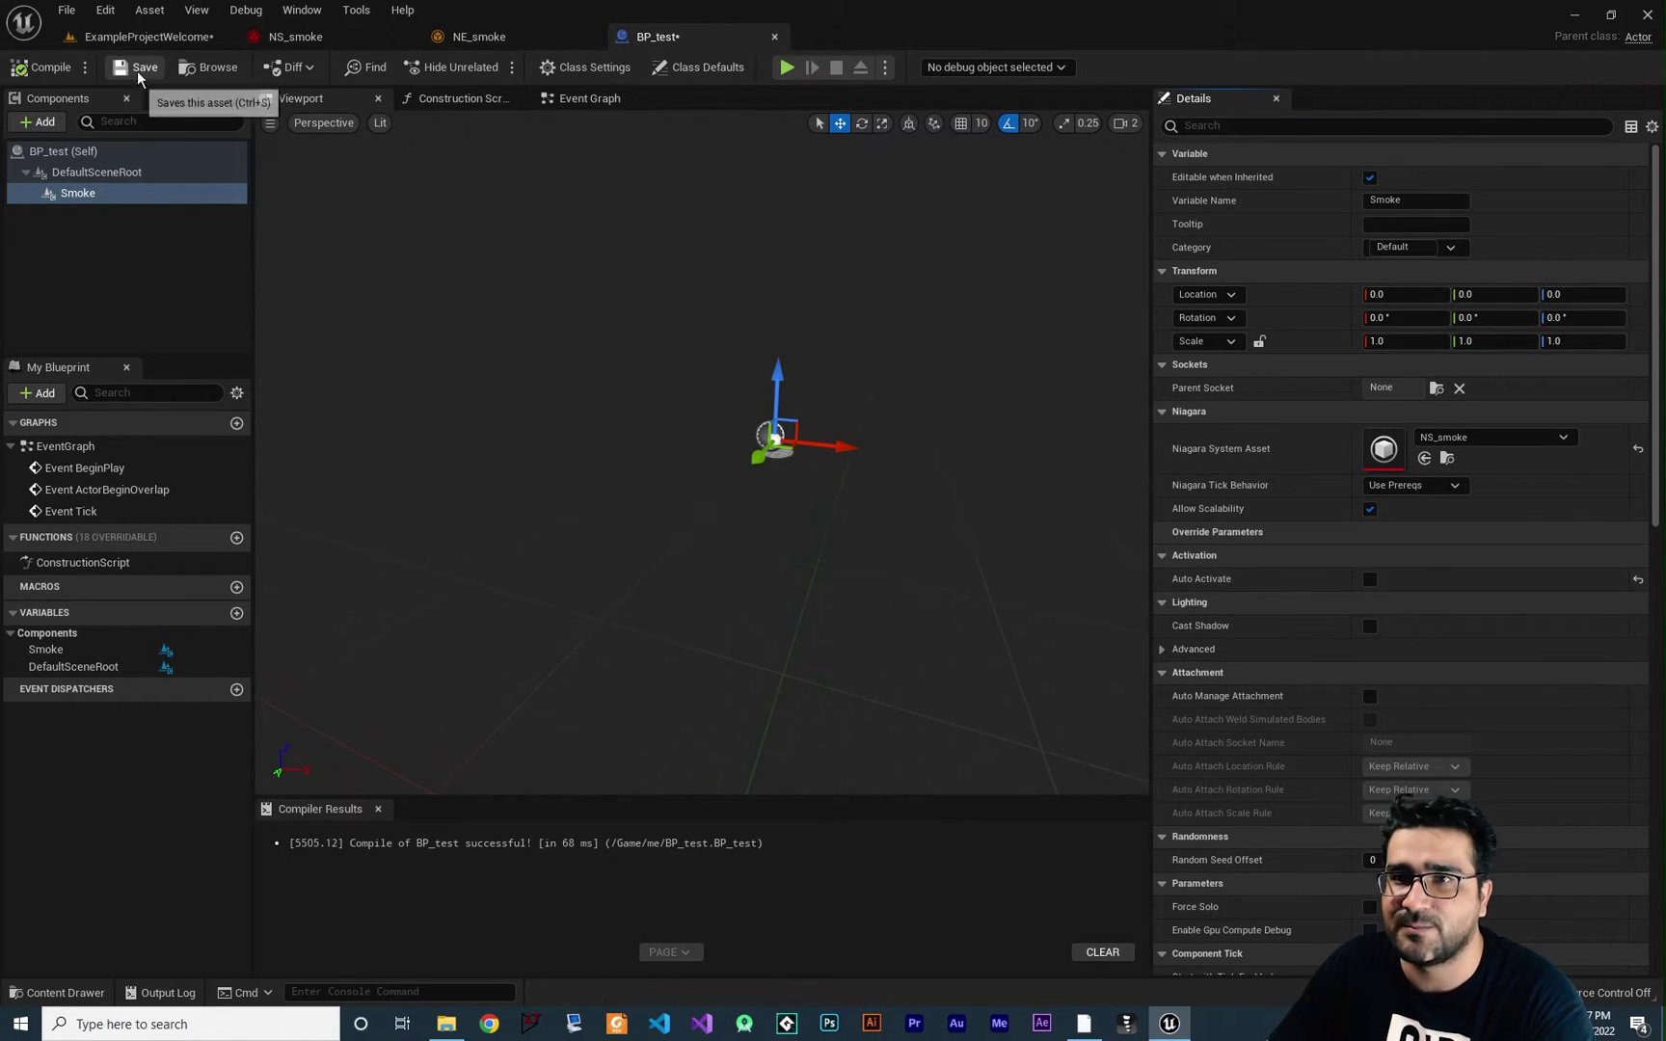
left_click(137, 67)
left_click(583, 104)
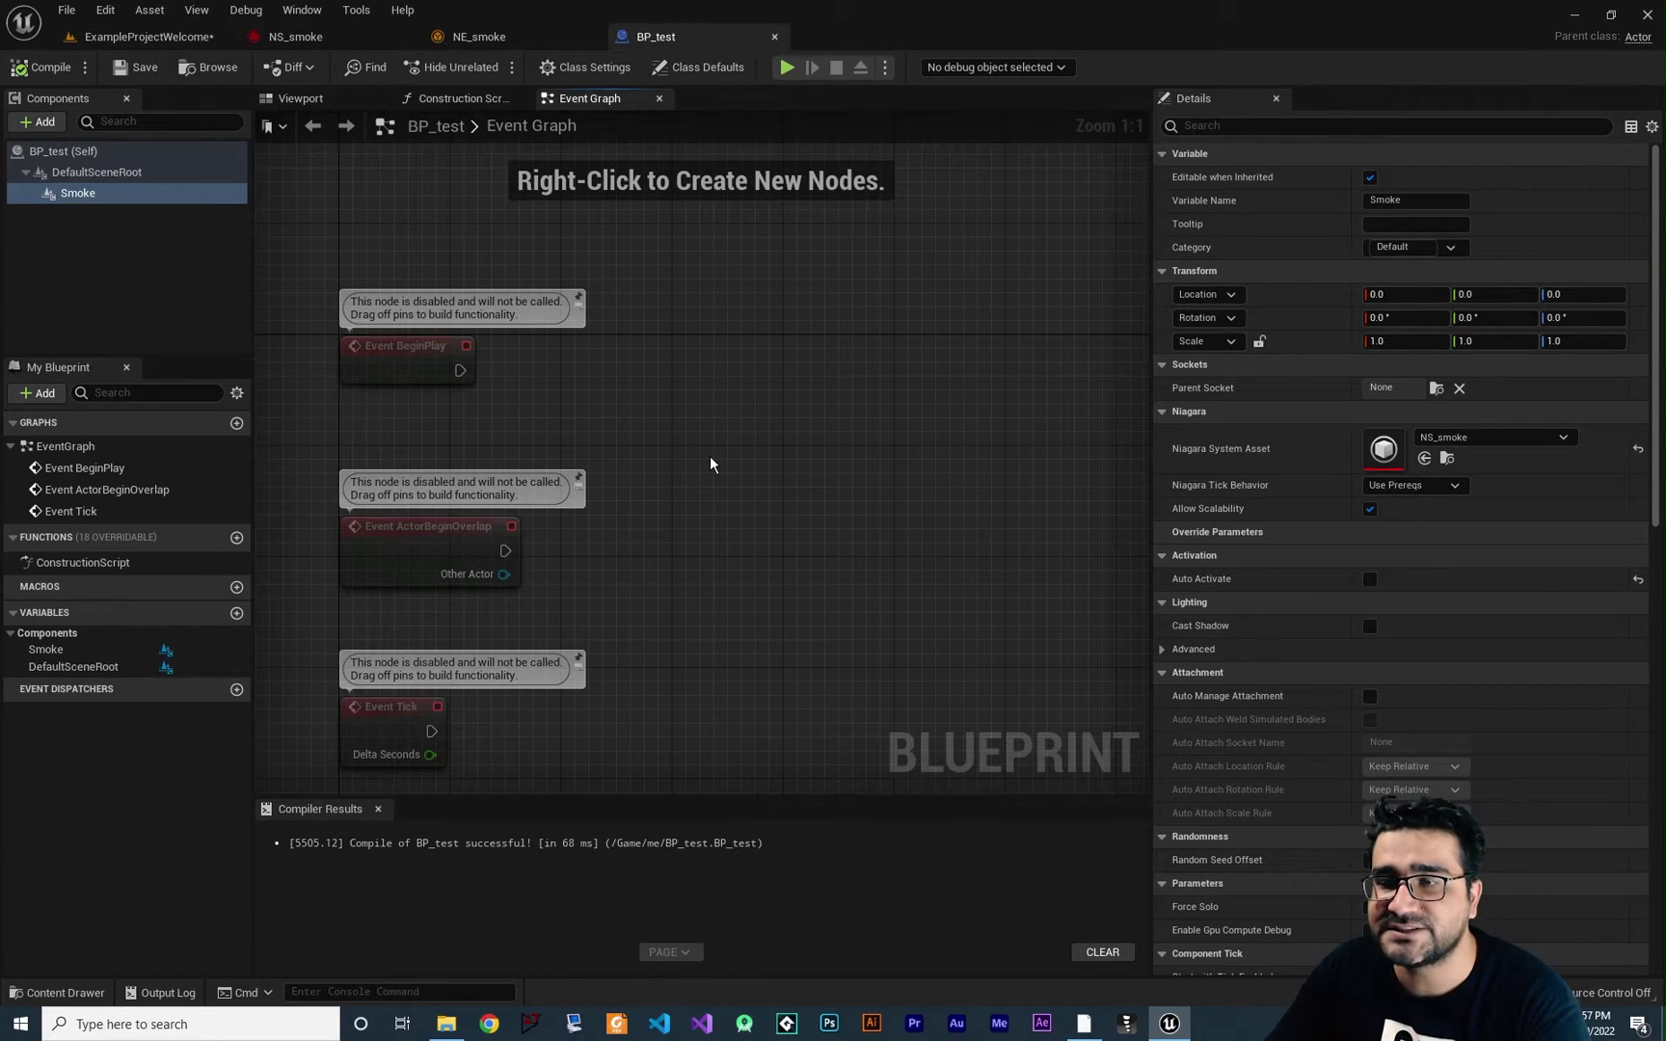
Add a Left Mouse Button event node to BP_test's Event Graph and position it
right_click_drag(710, 465, 594, 393)
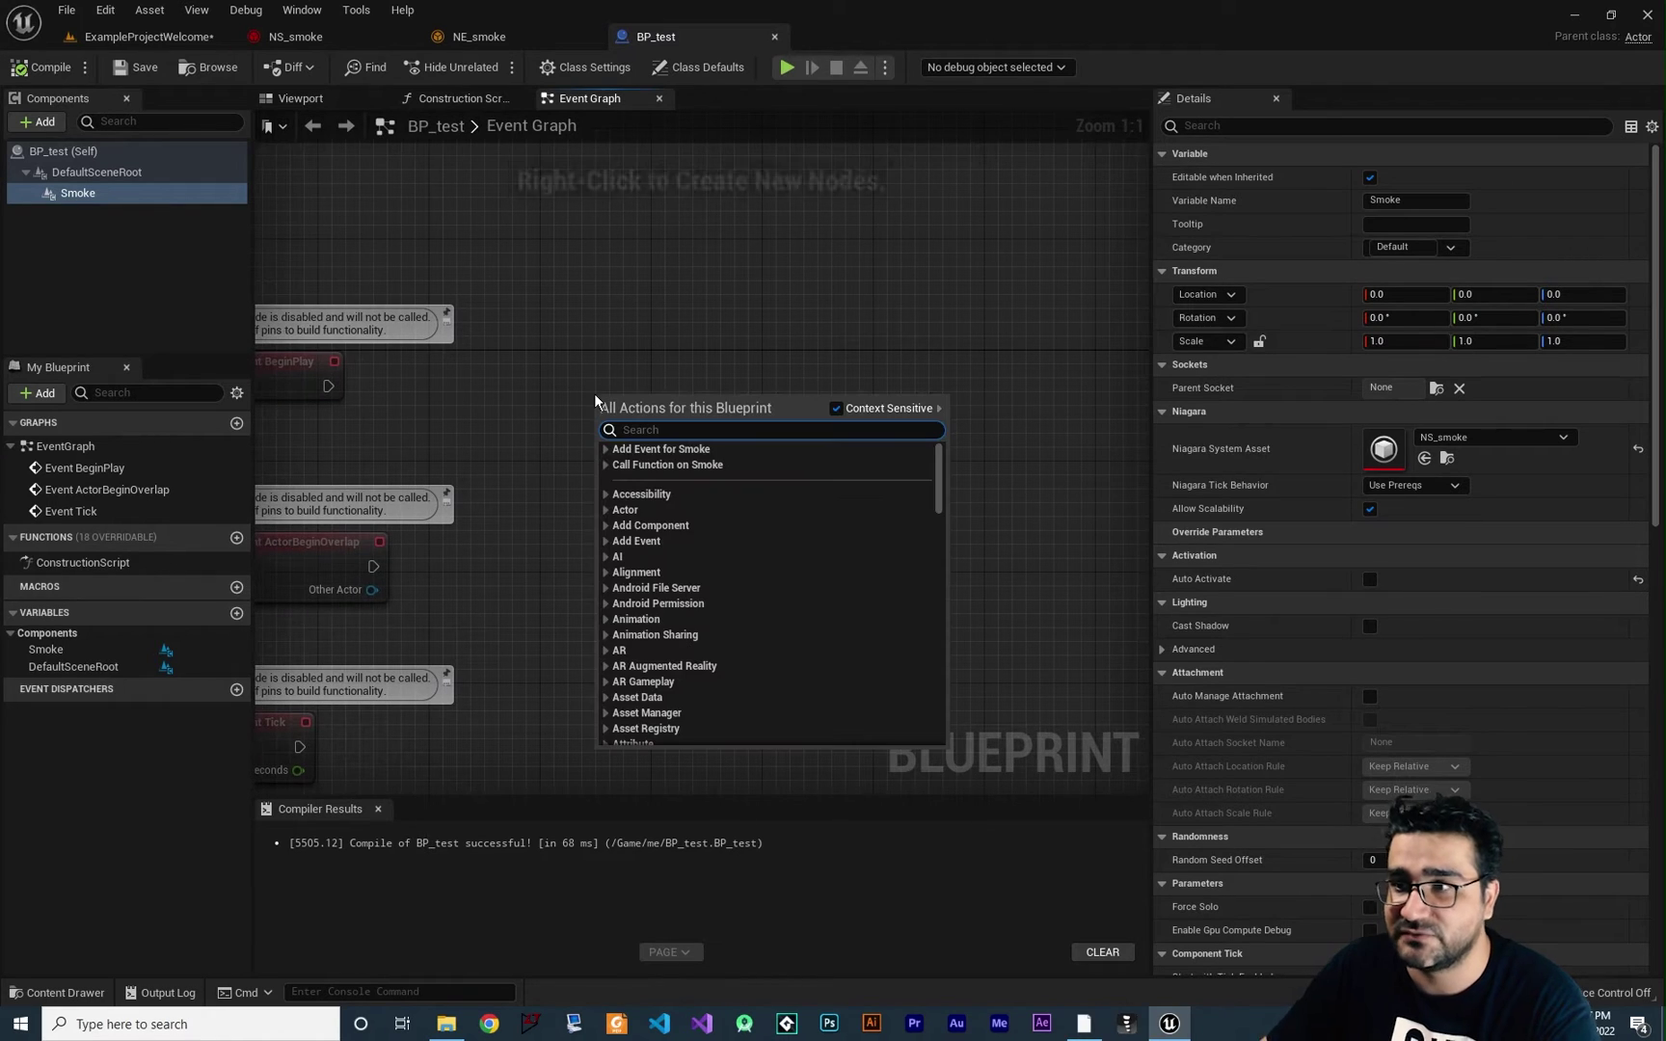
type("mouse left")
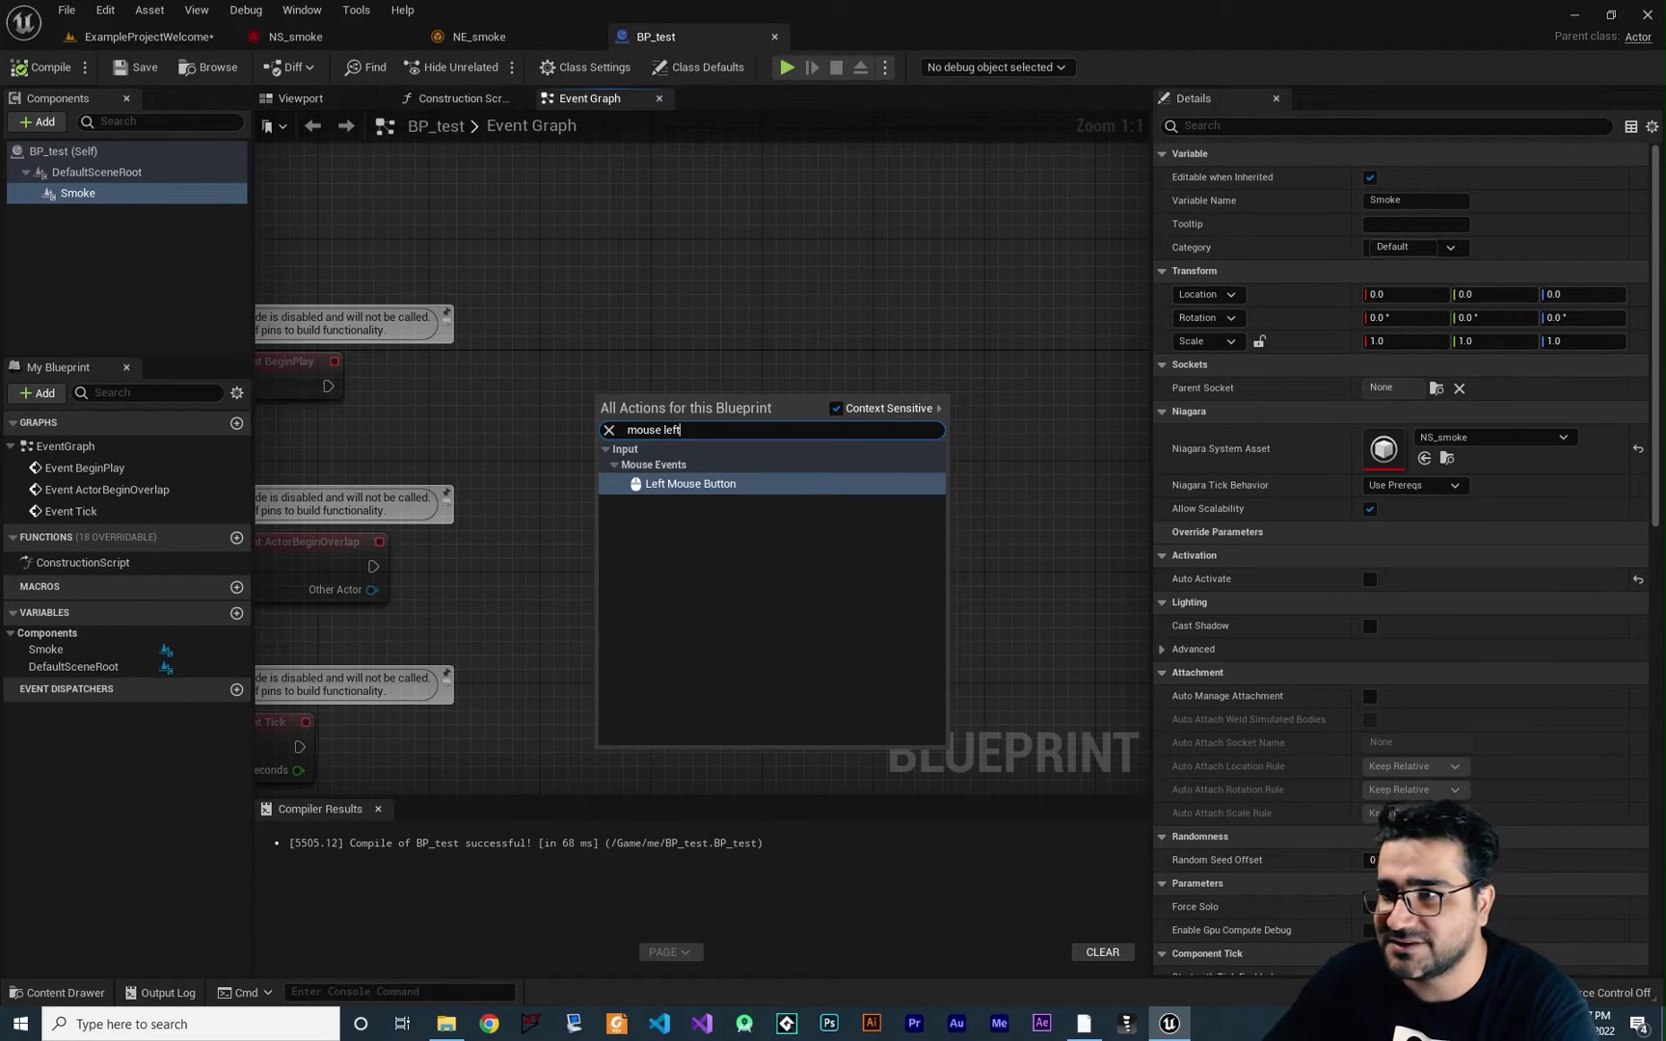
key("Return")
left_click_drag(712, 396, 666, 360)
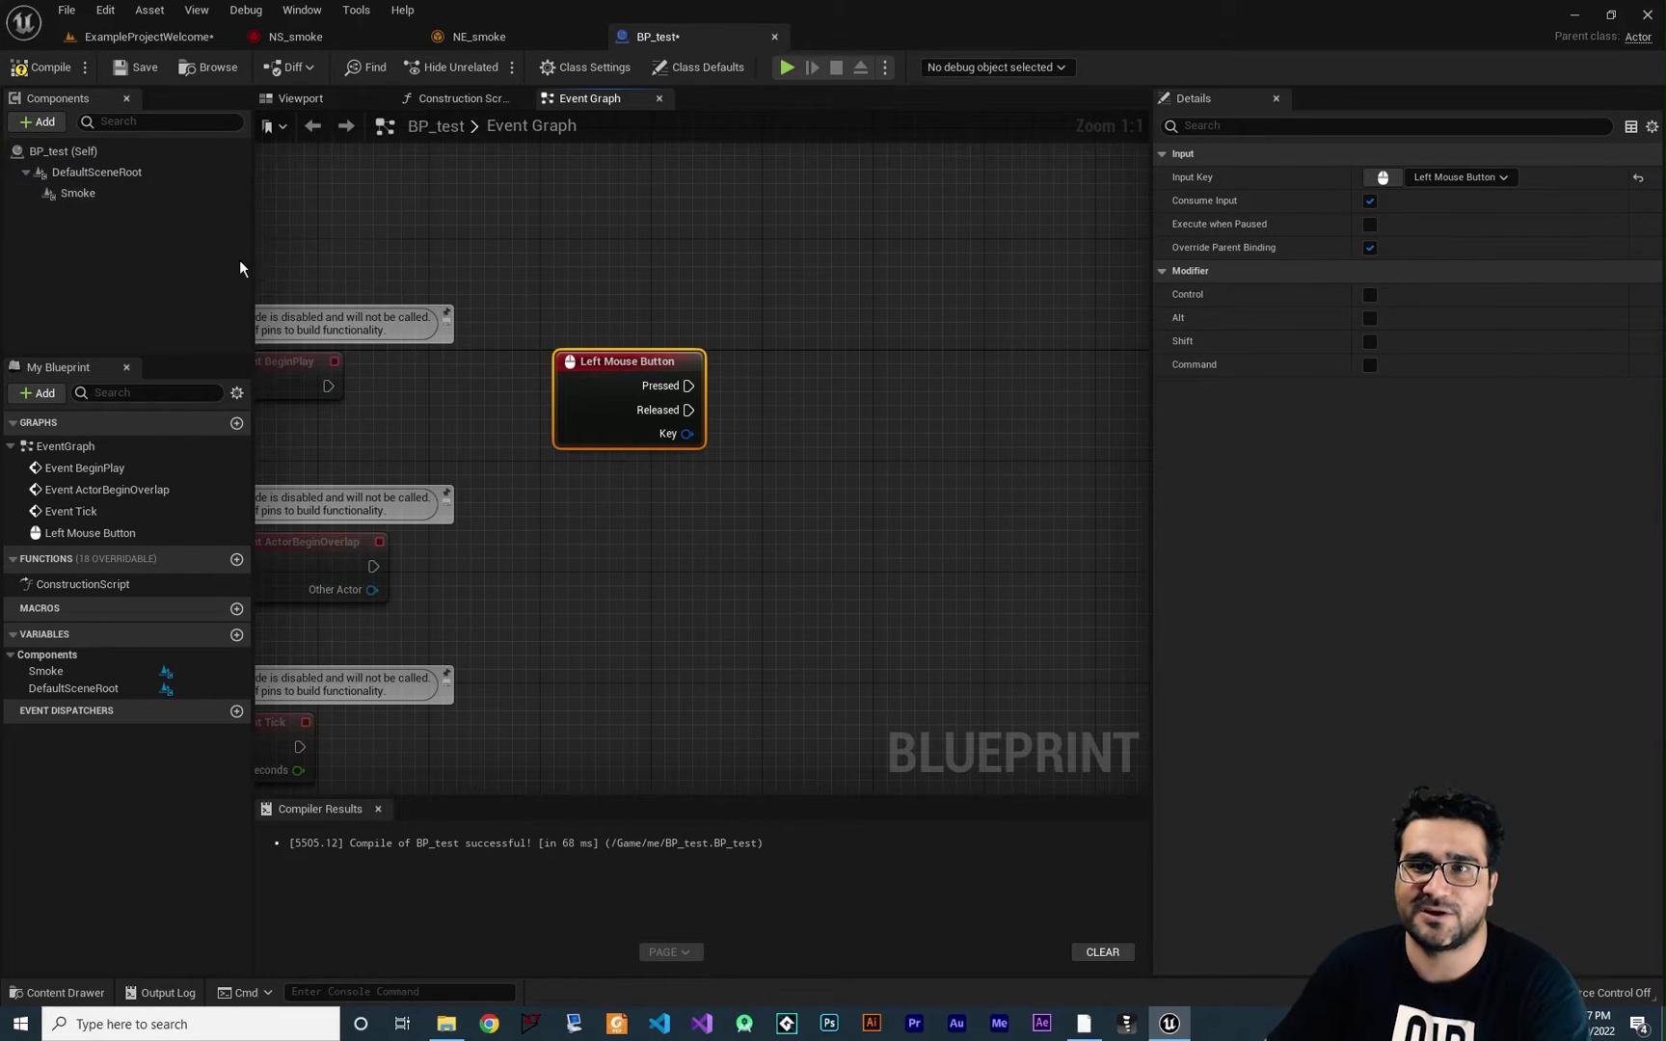
Wire Pressed to Set Active on Smoke with New Active ticked, then compile
left_click_drag(693, 386, 815, 373)
type("set acti")
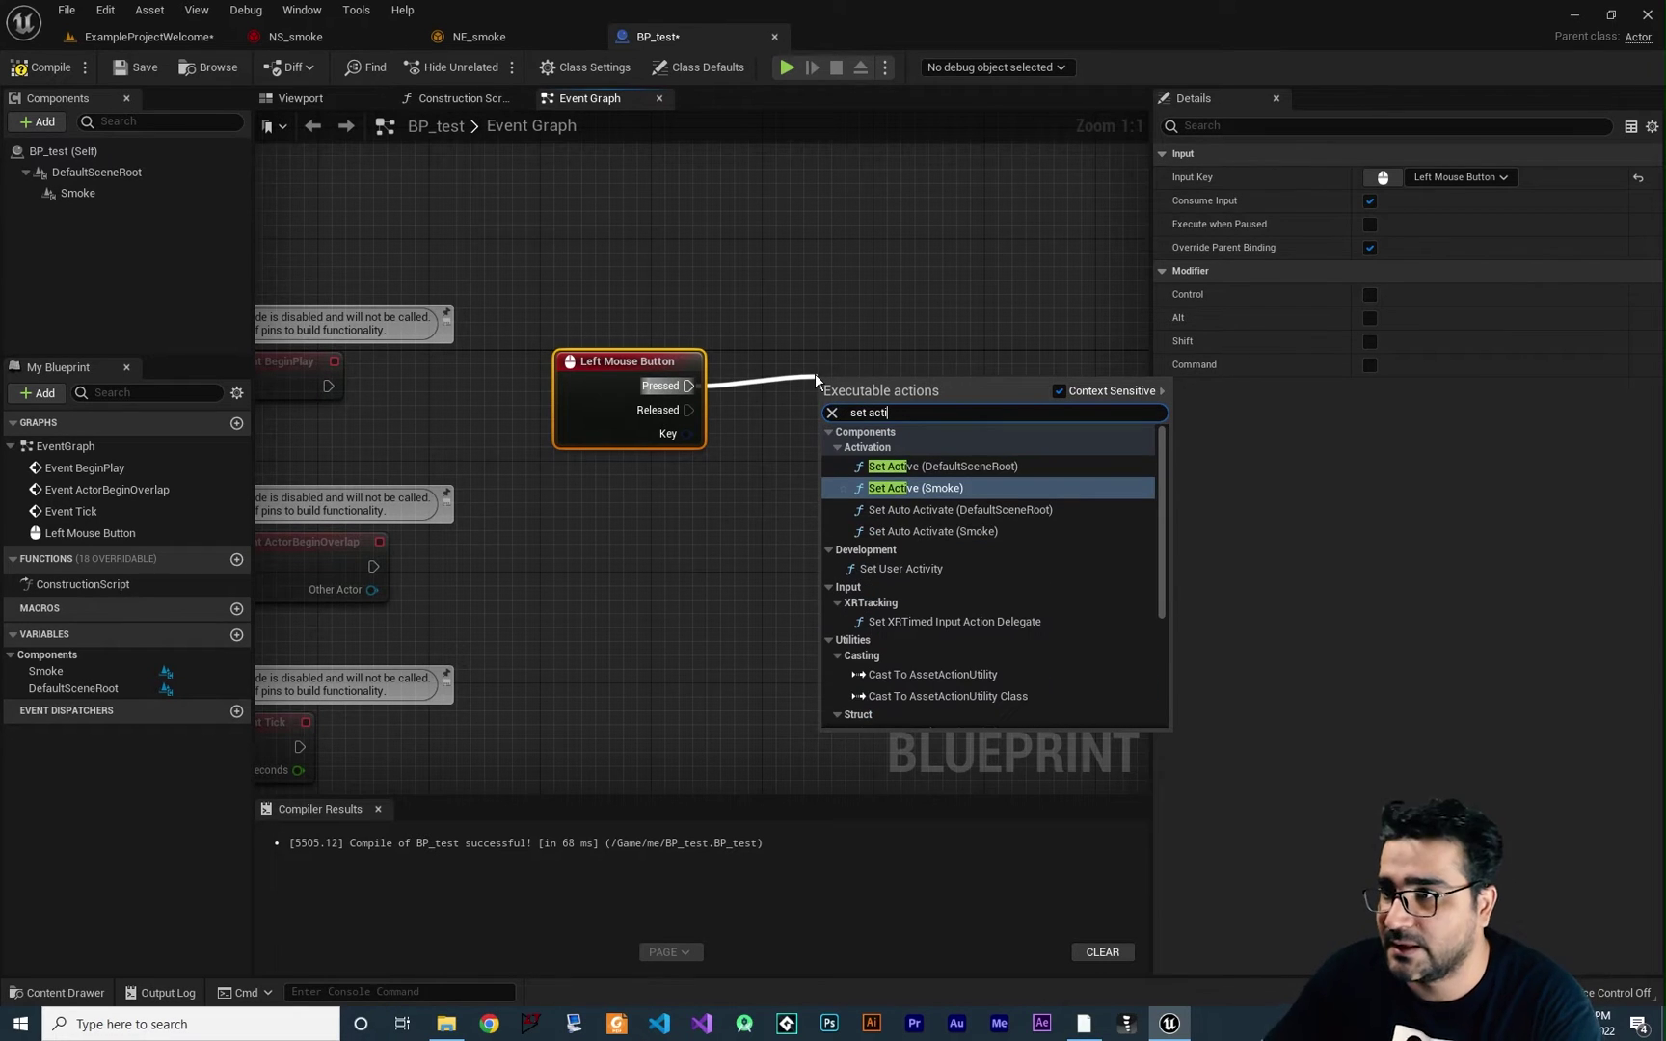
left_click(912, 495)
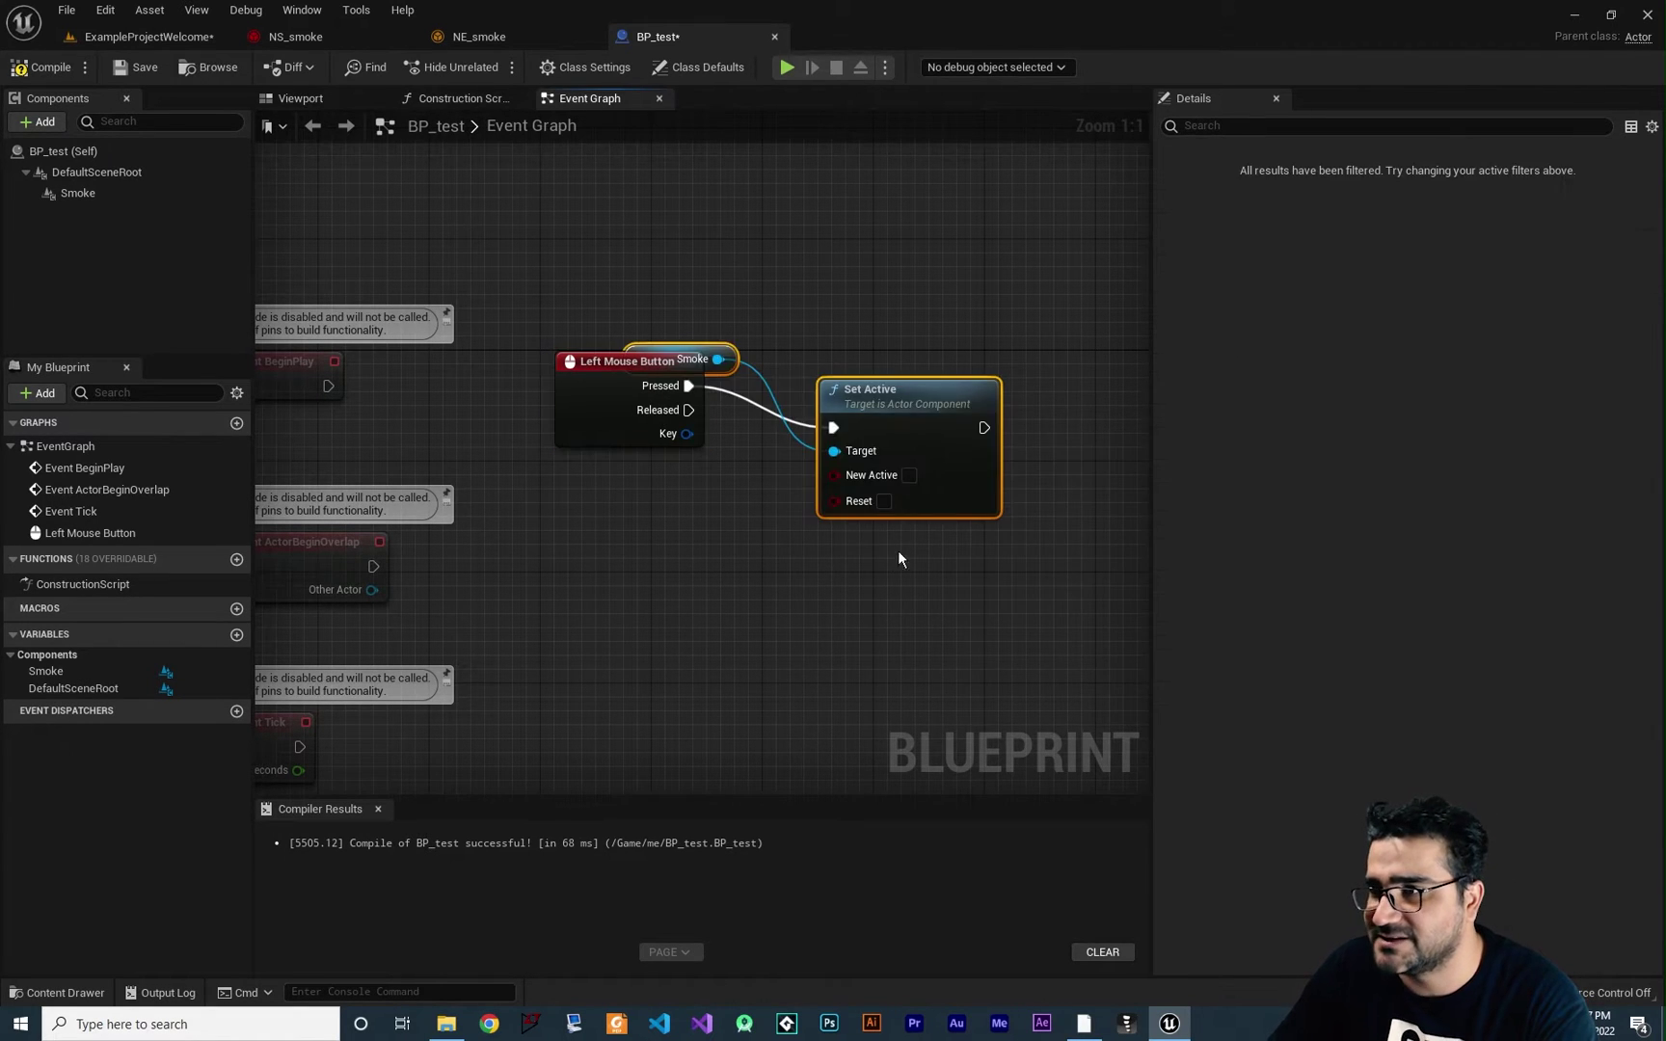
left_click_drag(755, 319, 729, 476)
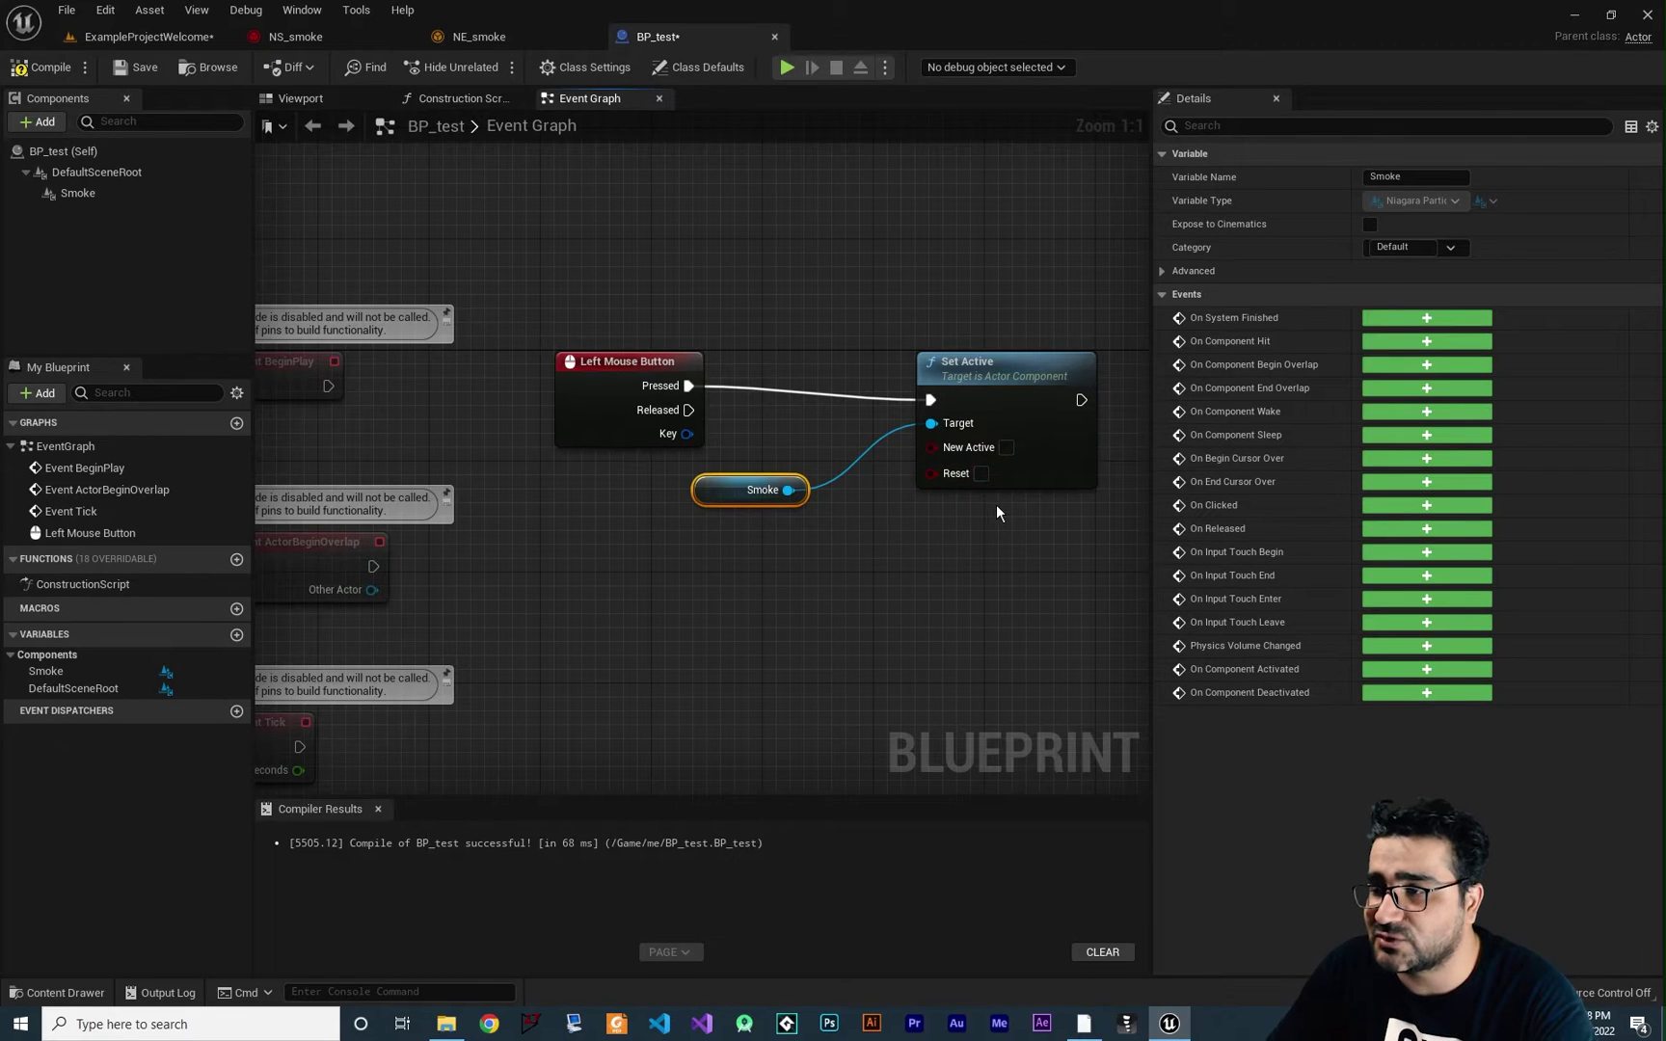
right_click_drag(996, 542, 896, 530)
left_click(933, 450)
left_click(840, 570)
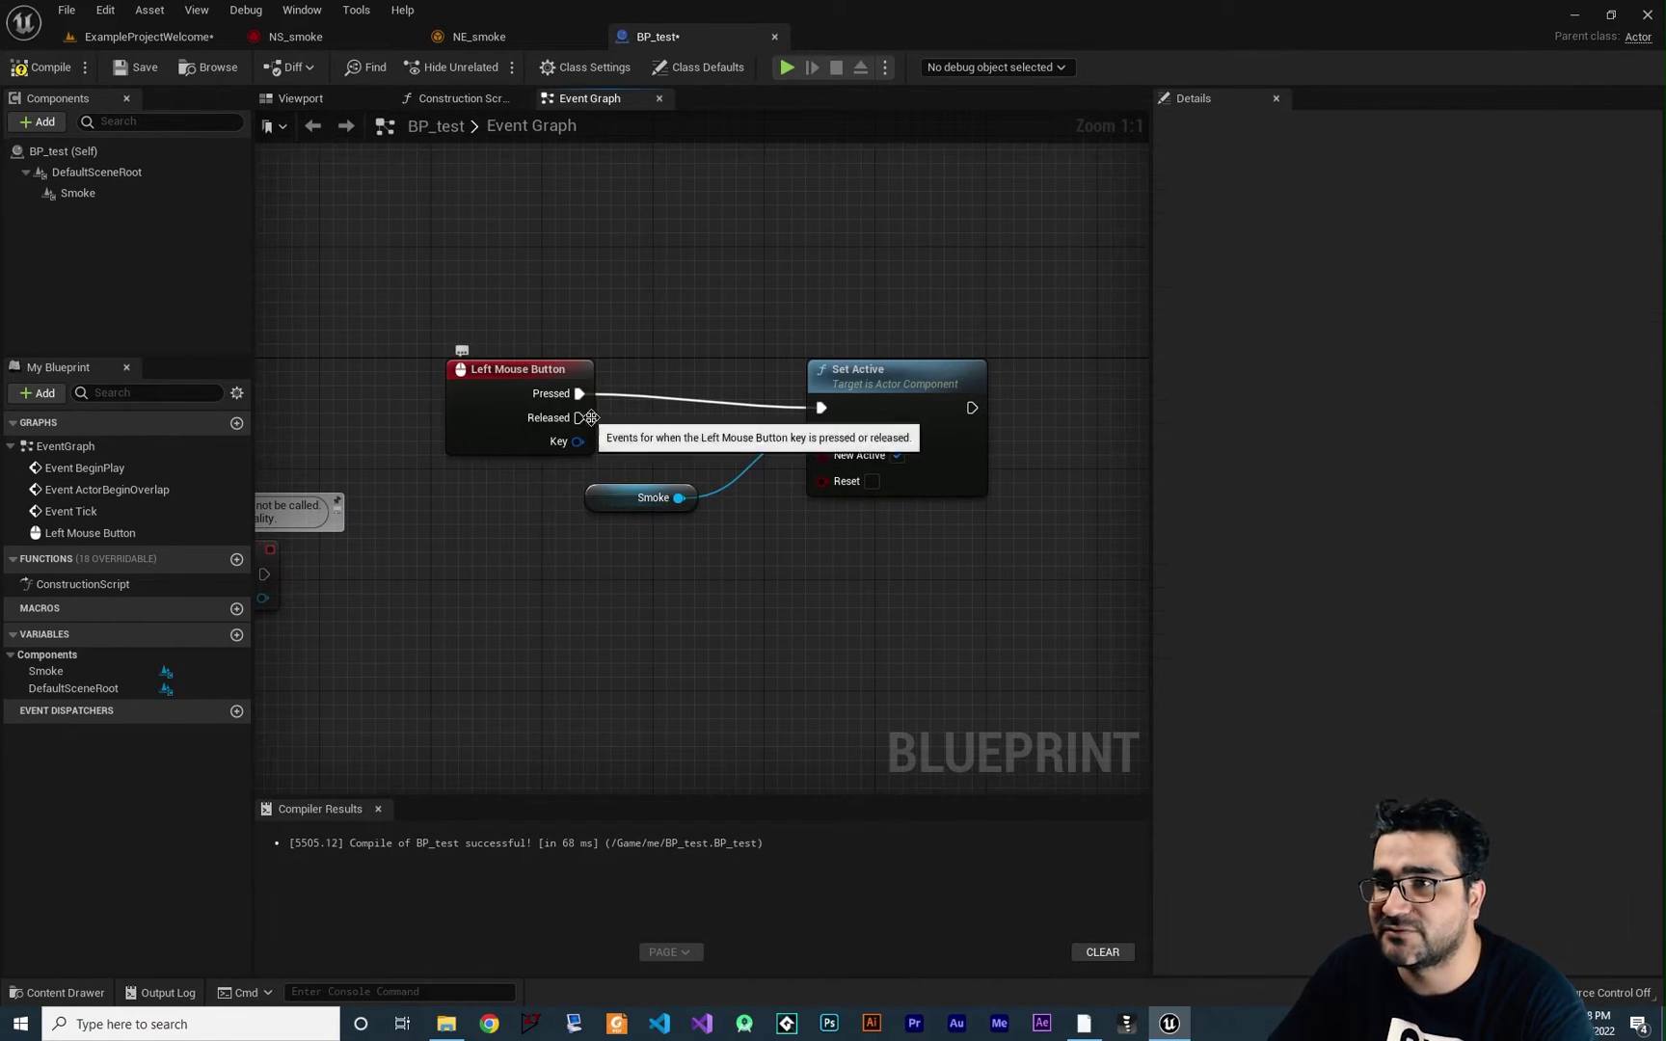
left_click(44, 66)
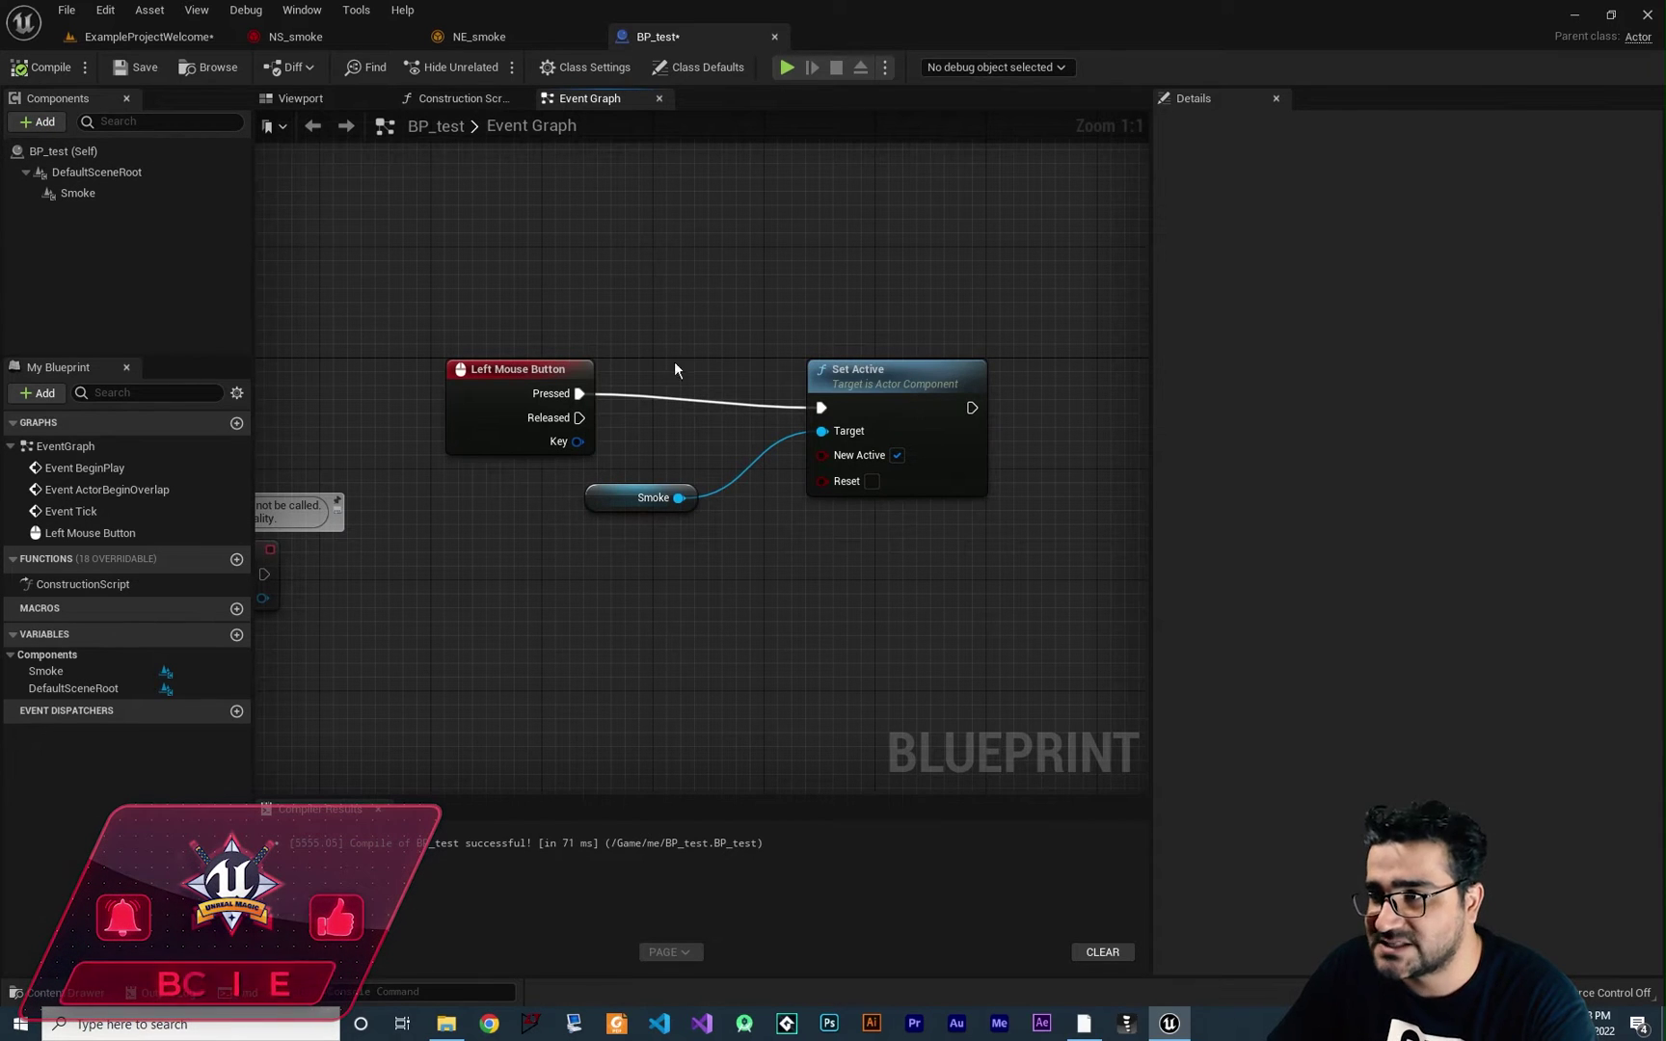
Run a brief Play session of the level, stop it with Esc, and return to BP_test
left_click(145, 37)
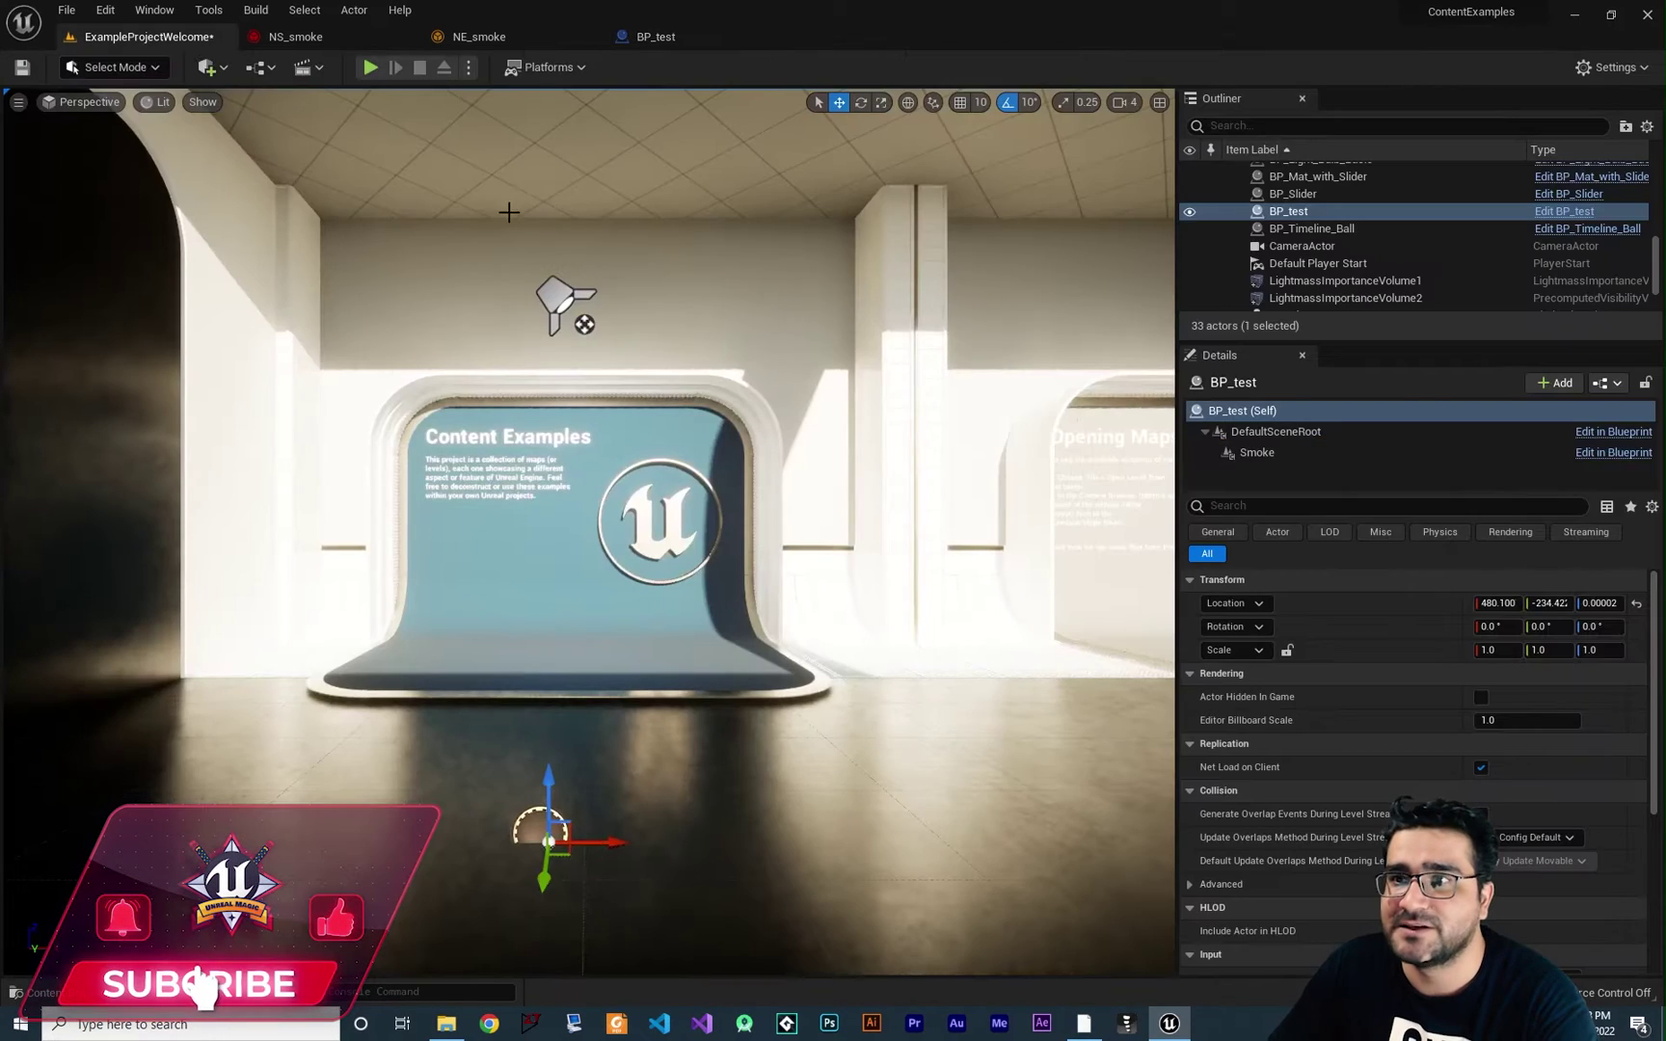
left_click(370, 67)
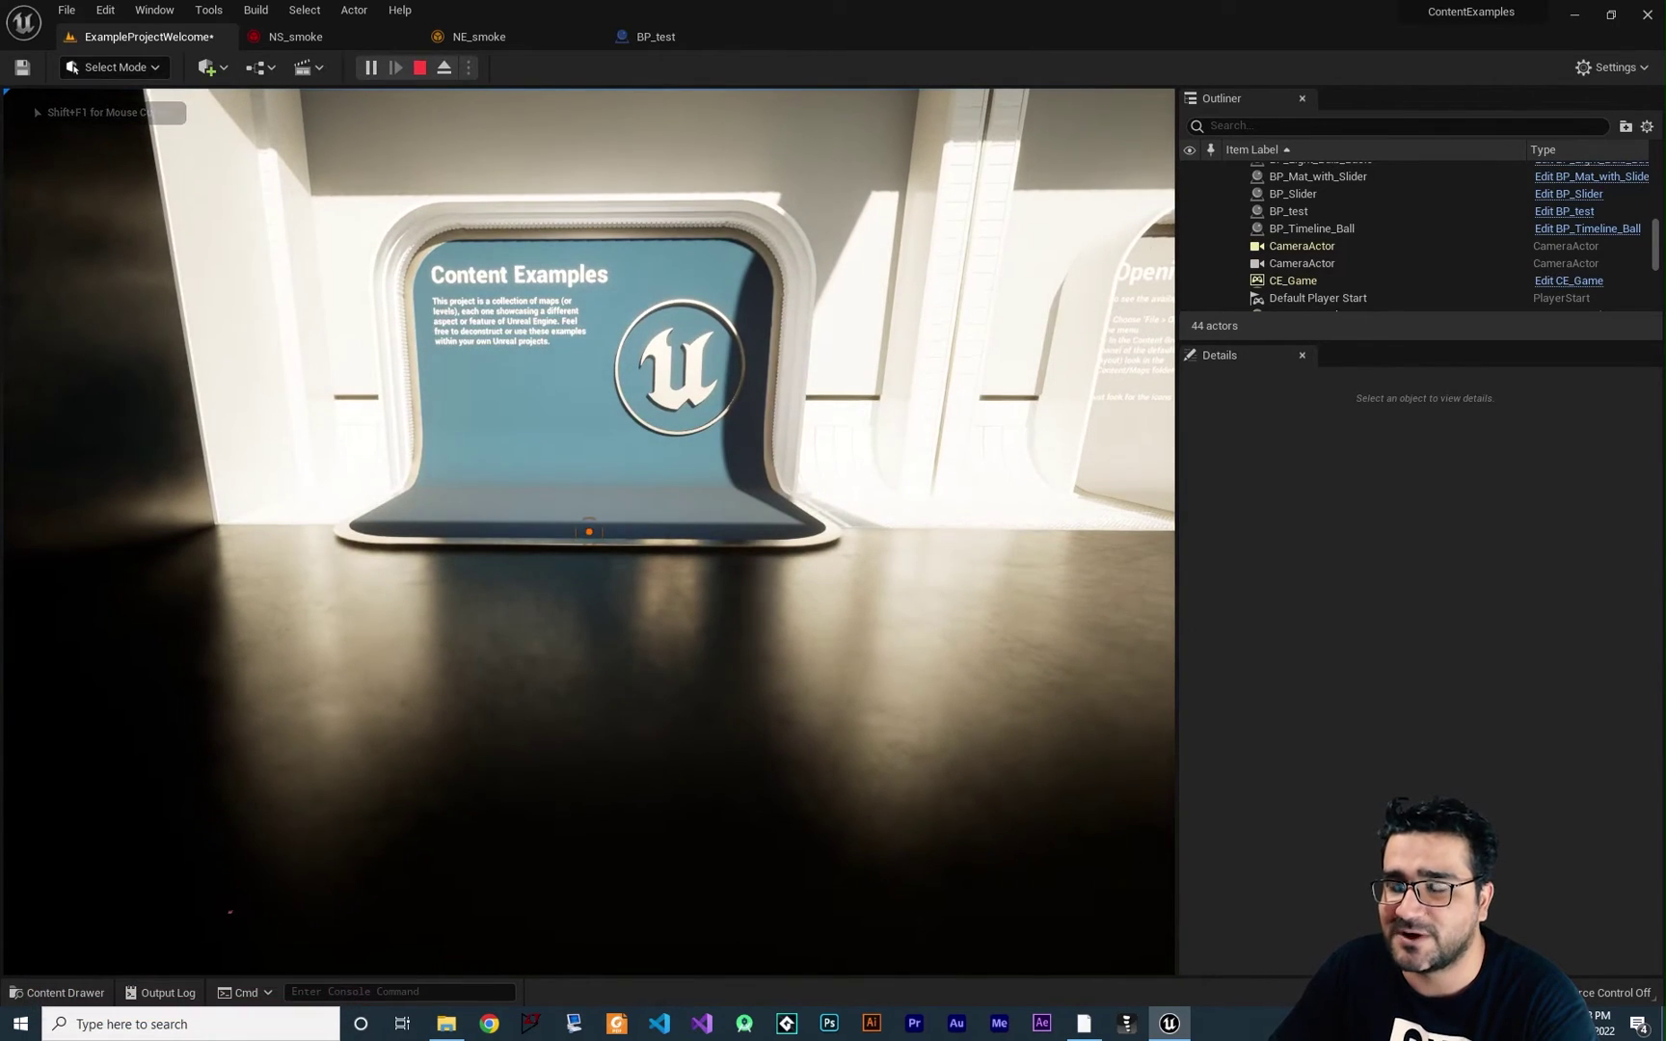
key("Escape")
left_click(644, 42)
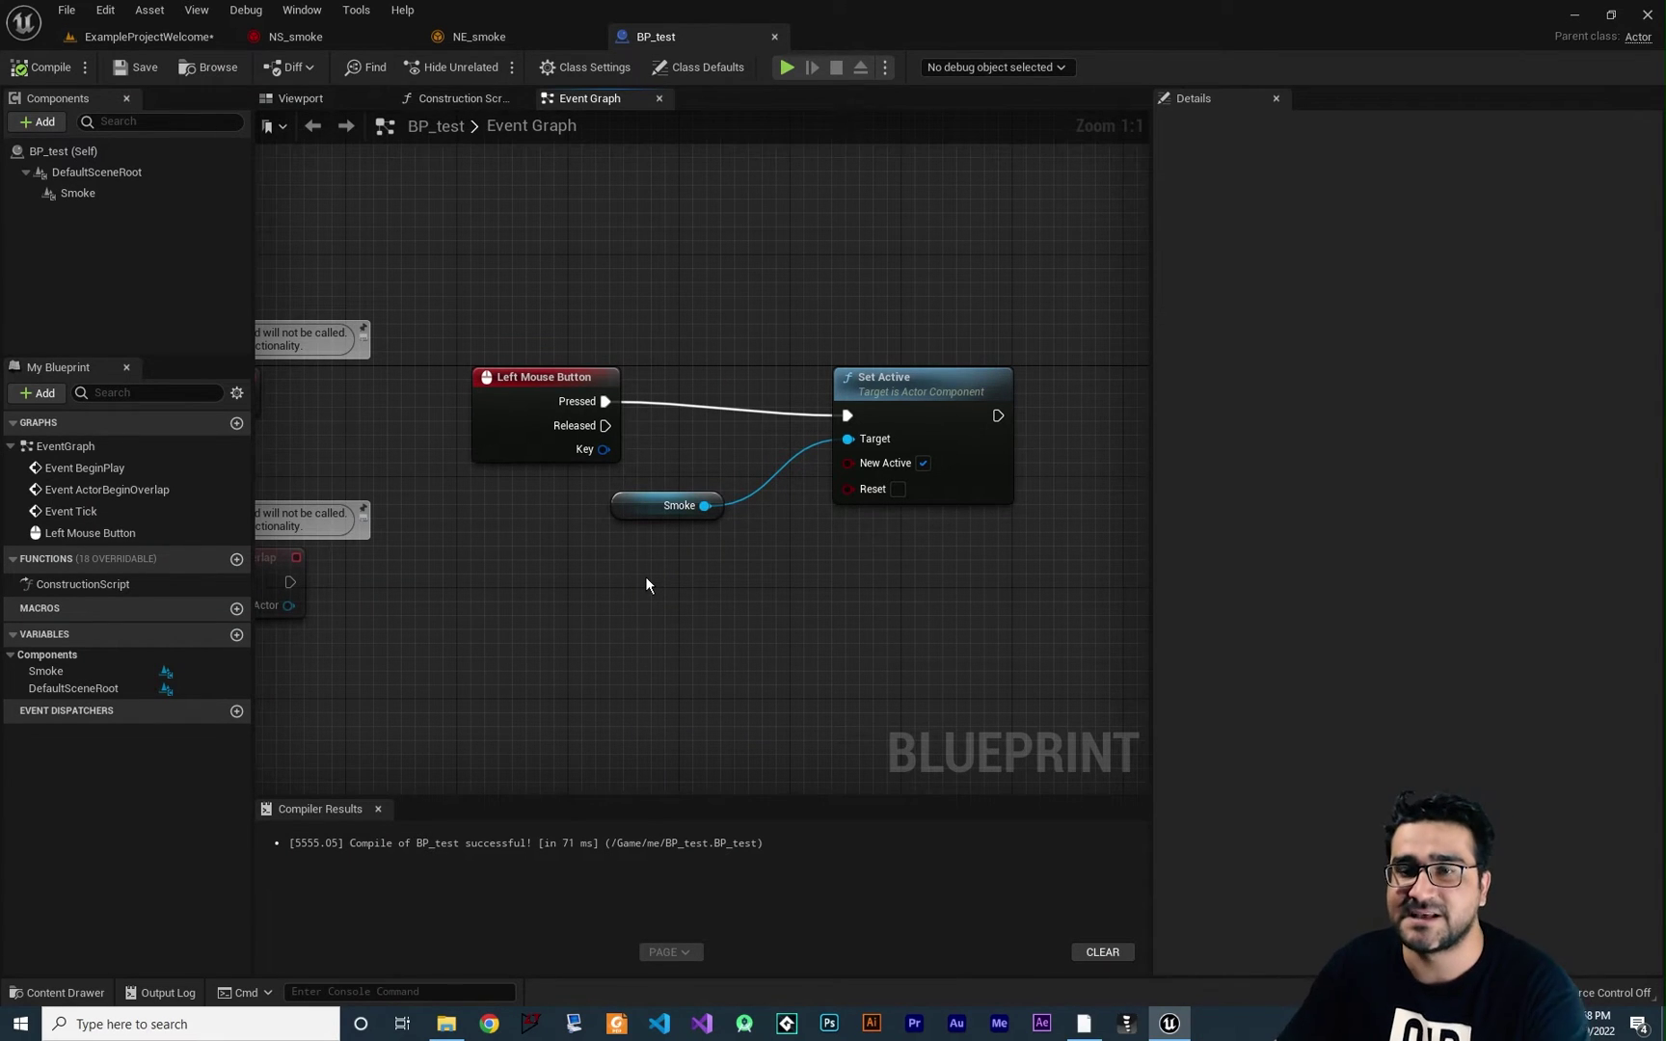
Set BP_test (Self) Auto Receive Input to Player 0 and recompile the Blueprint
left_click(77, 153)
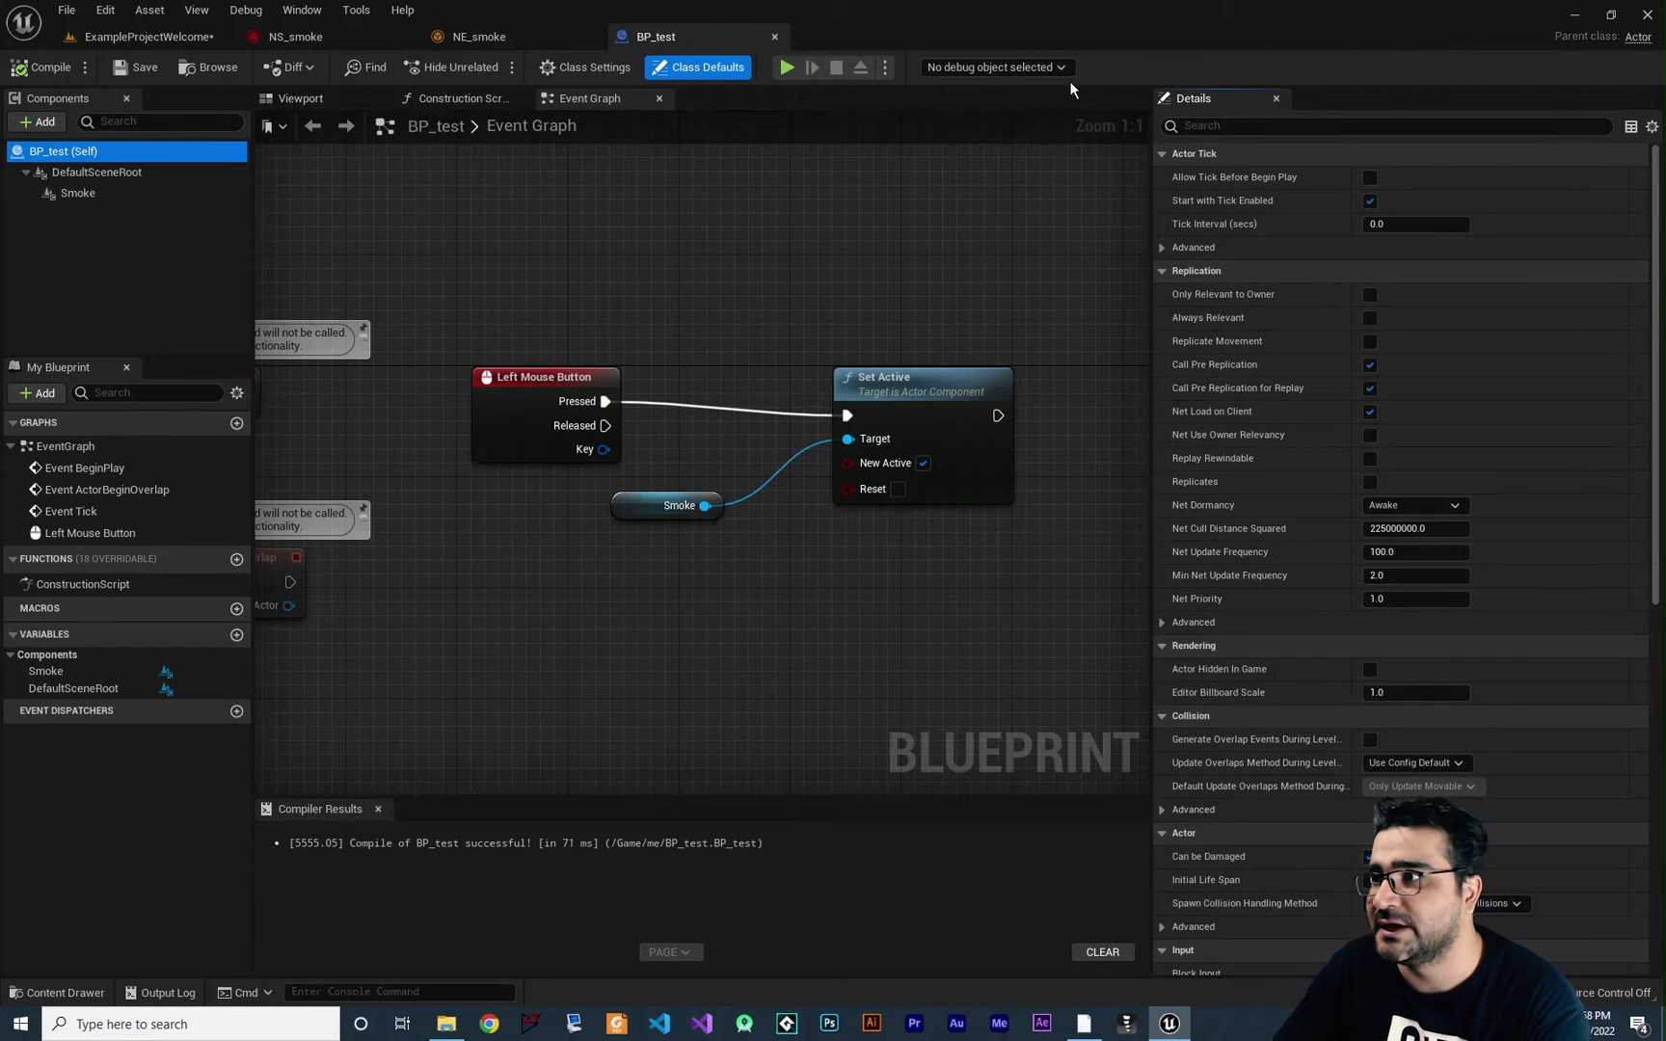
left_click(1253, 126)
type("input")
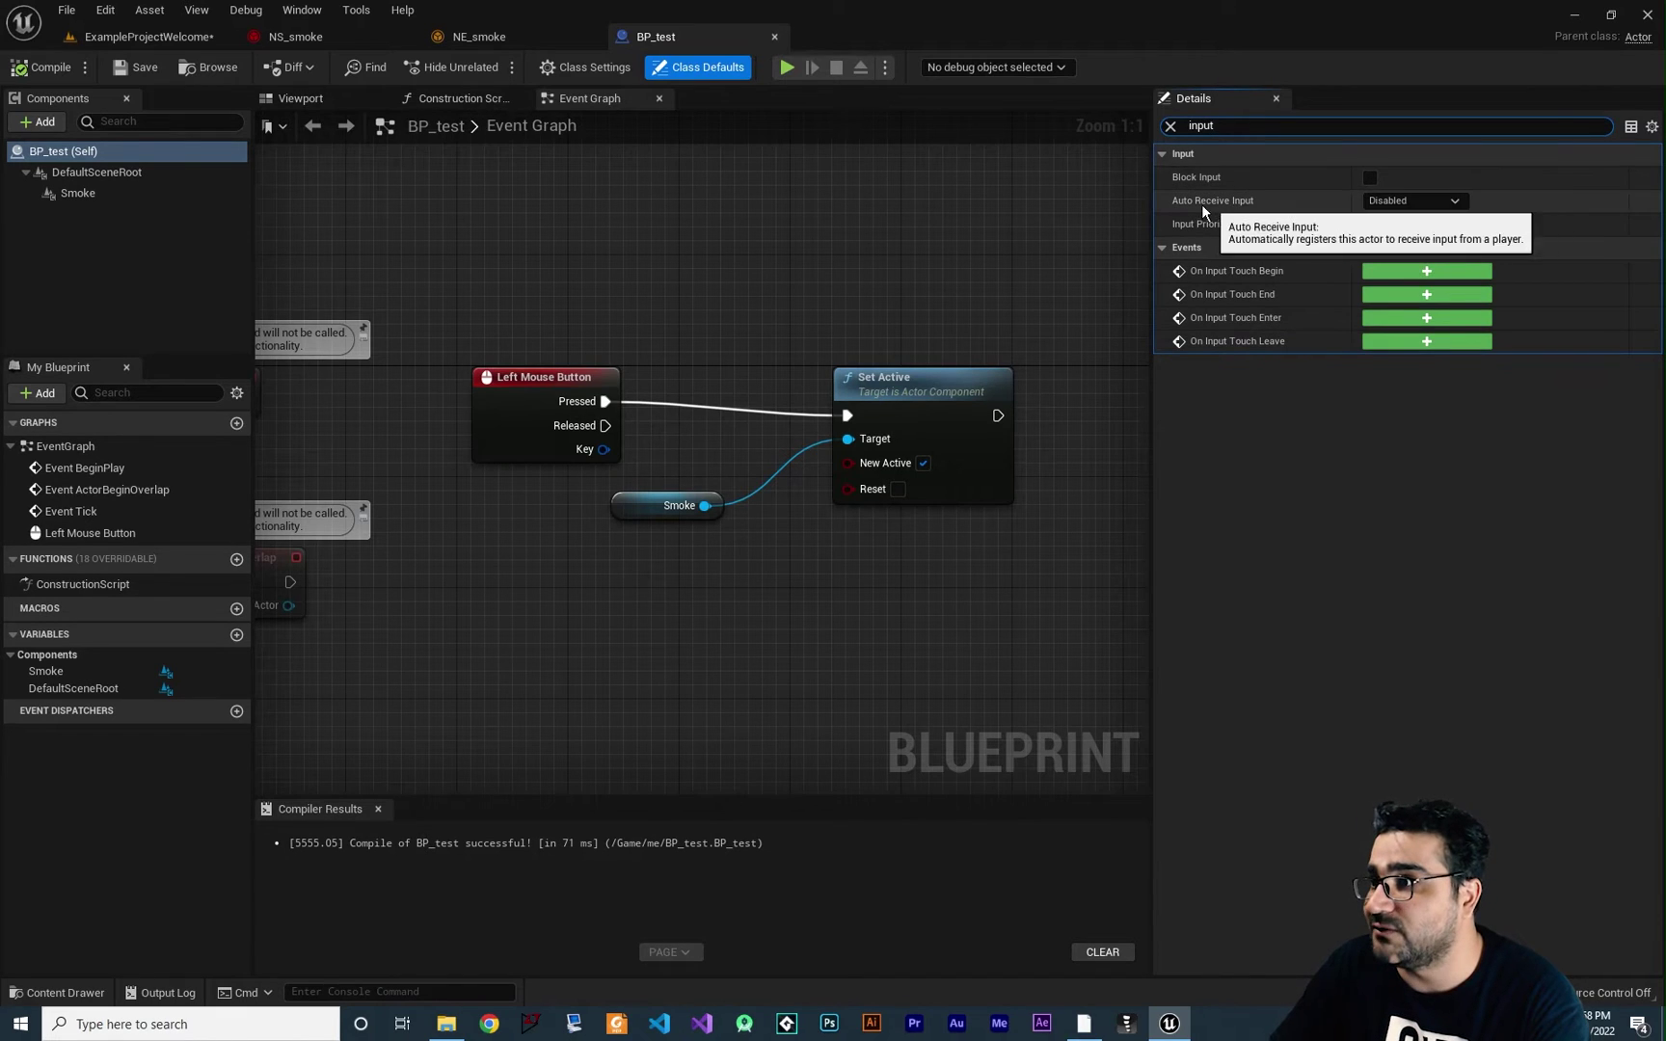
left_click(1398, 205)
left_click(1384, 249)
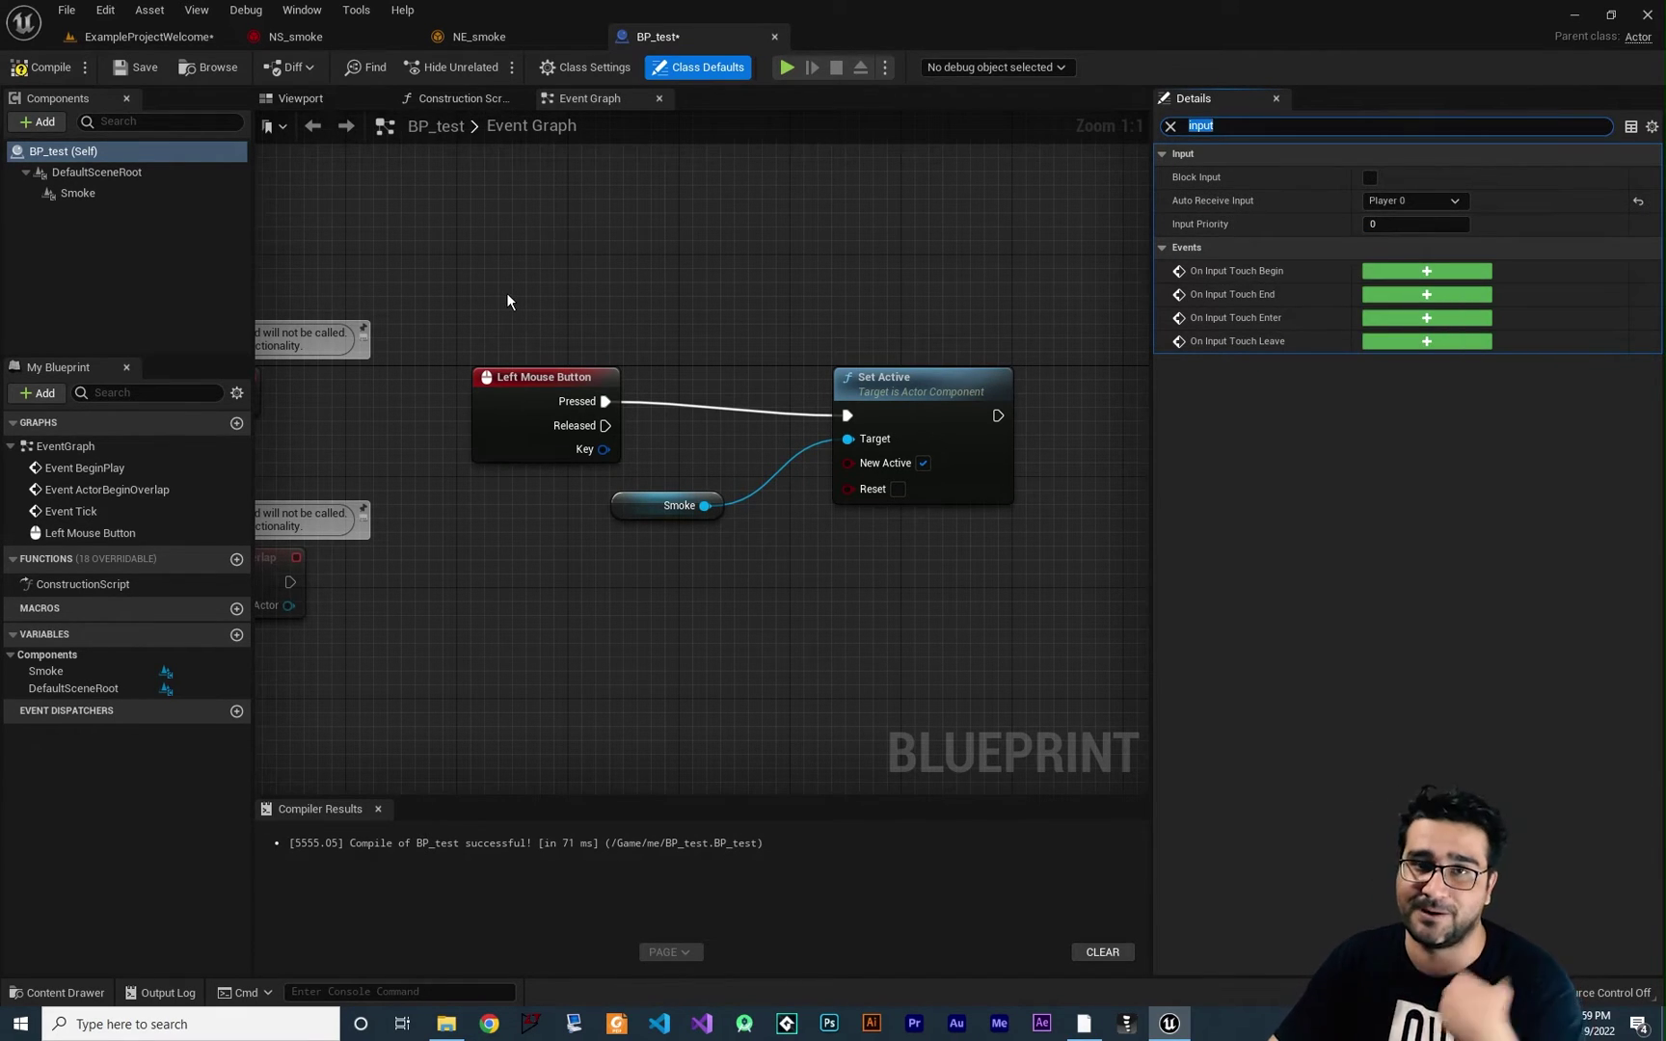
left_click(51, 63)
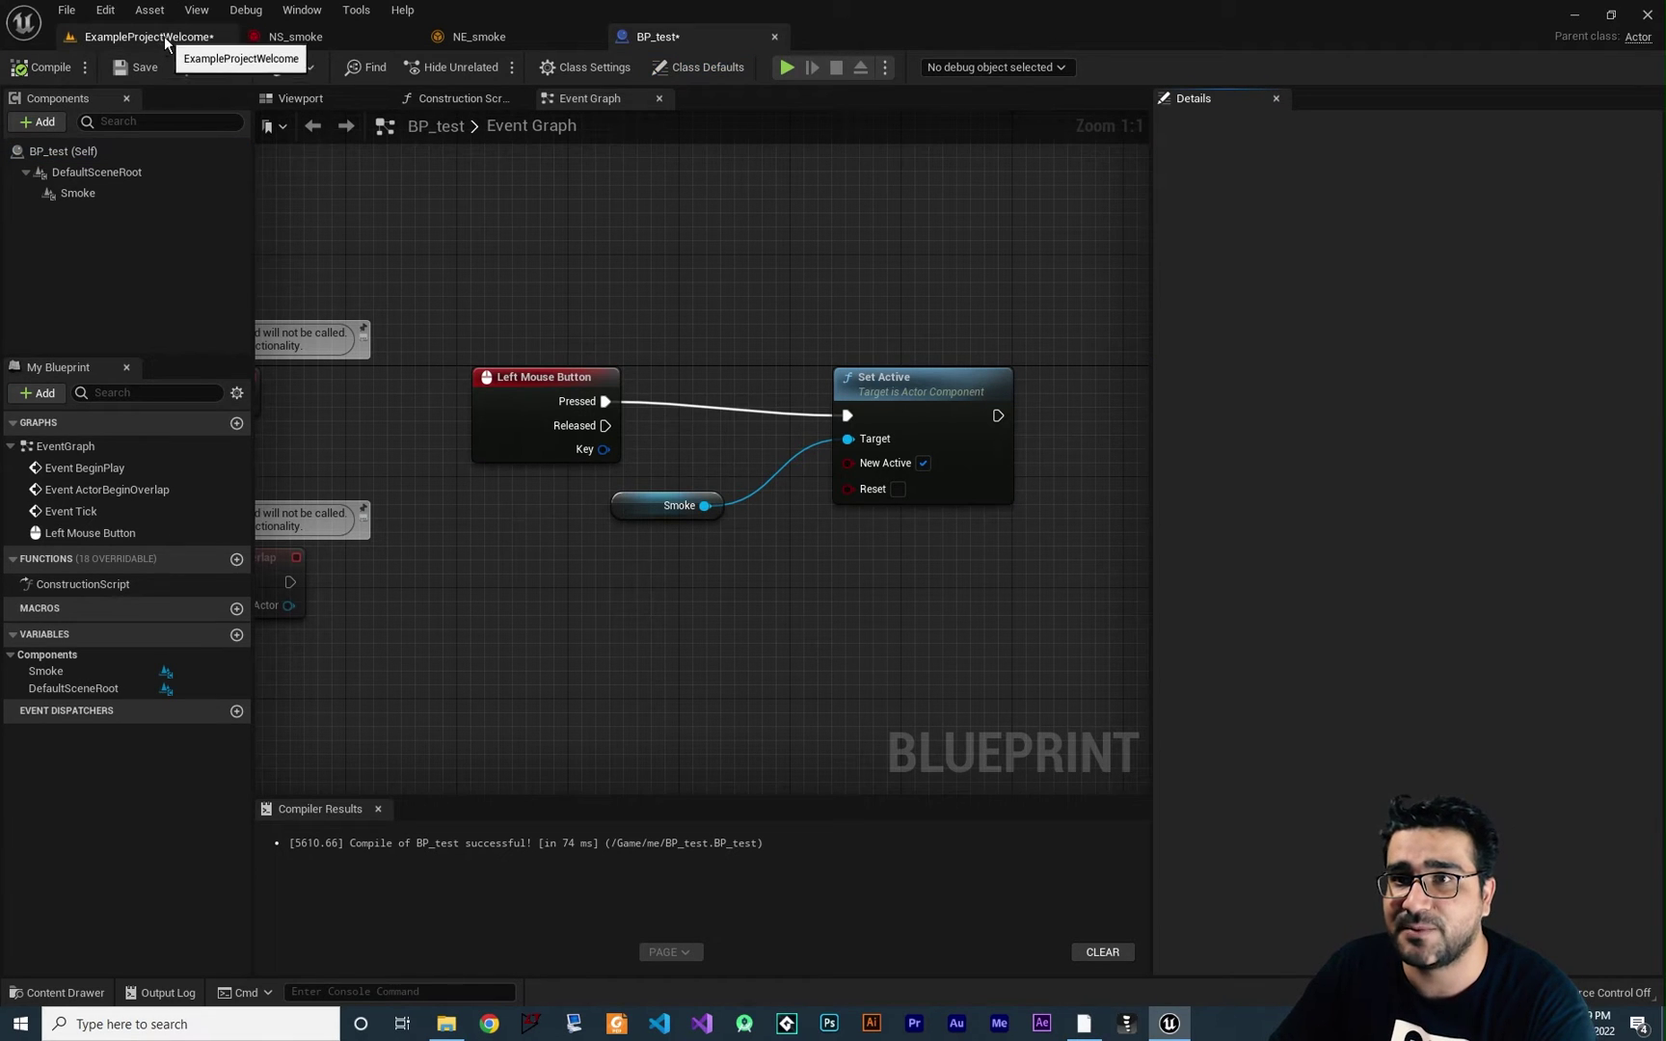
Play the ExampleProjectWelcome level, move forward to check the green smoke, then stop with Esc
left_click(158, 38)
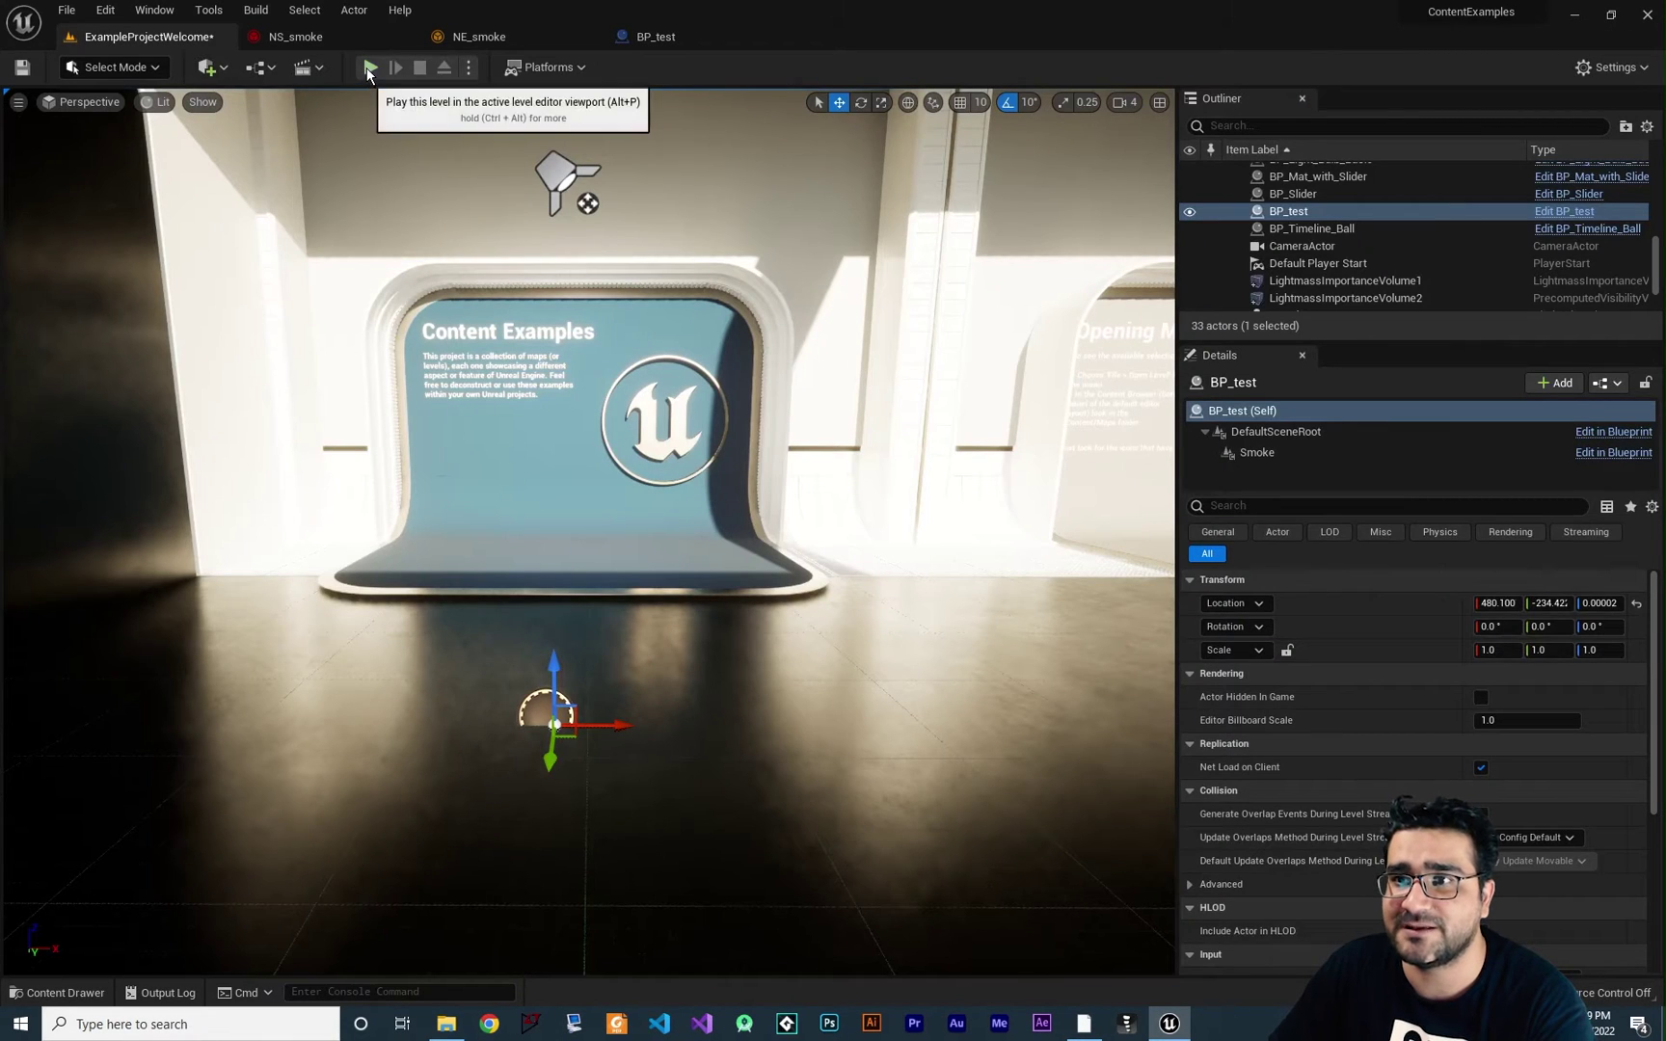
left_click(368, 68)
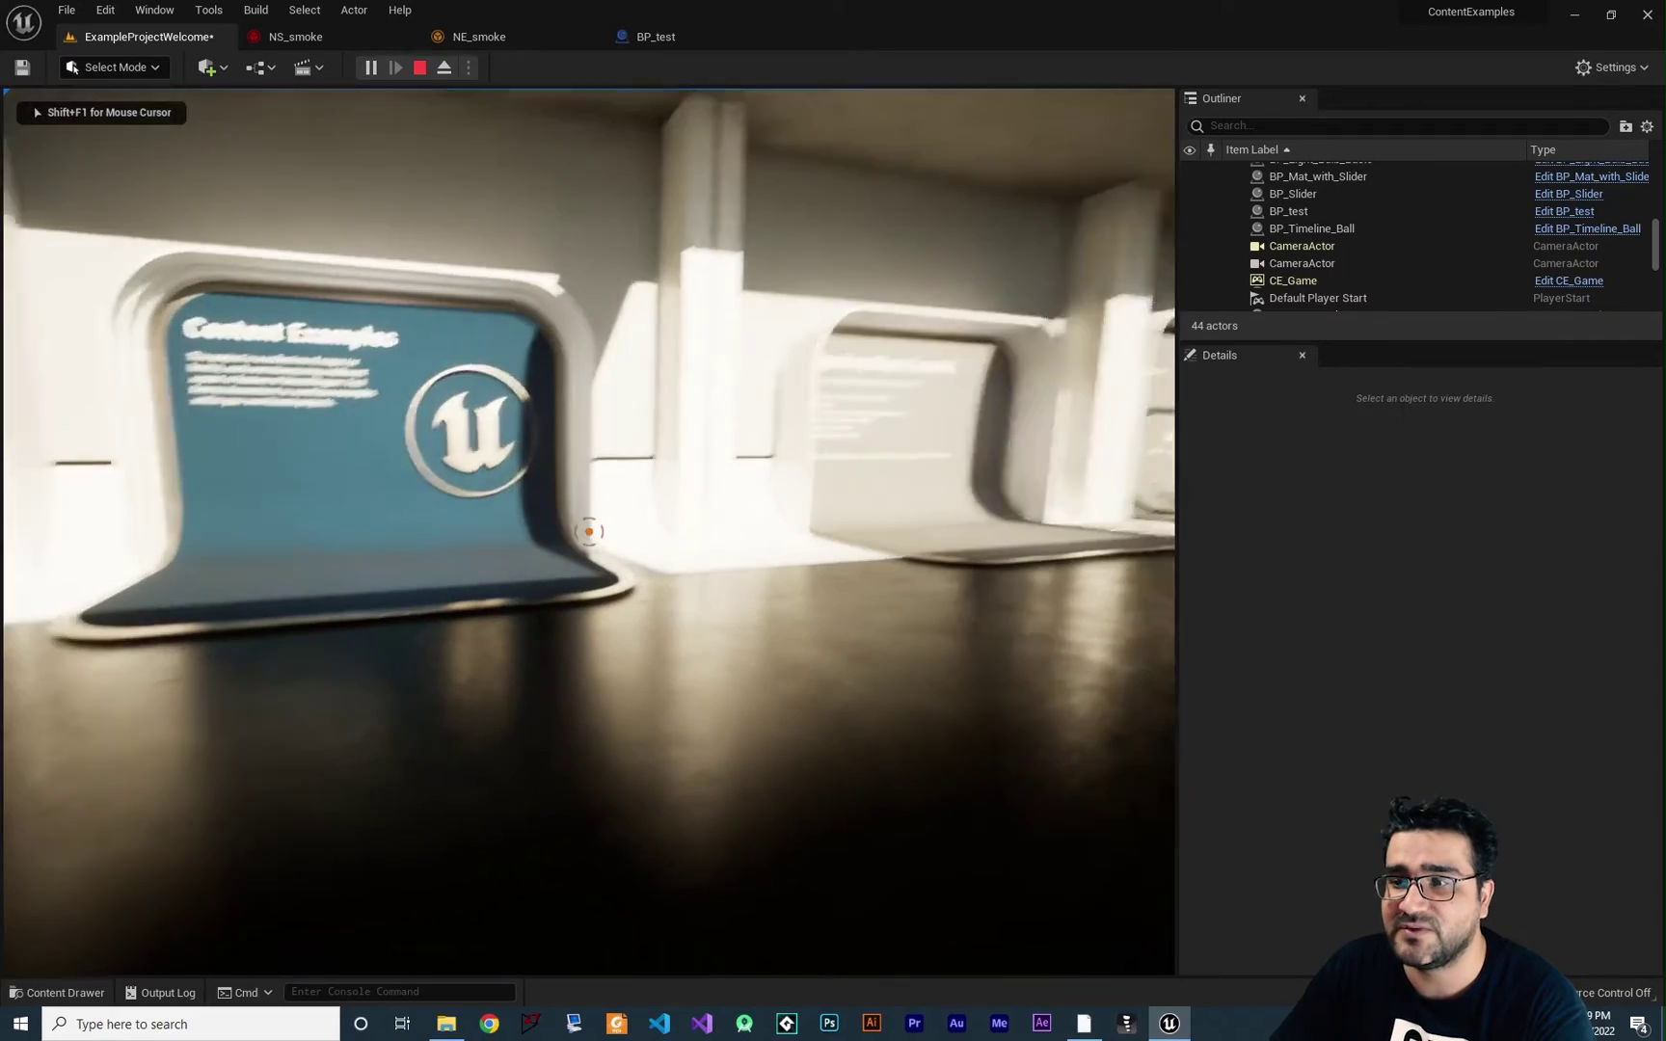
key("w")
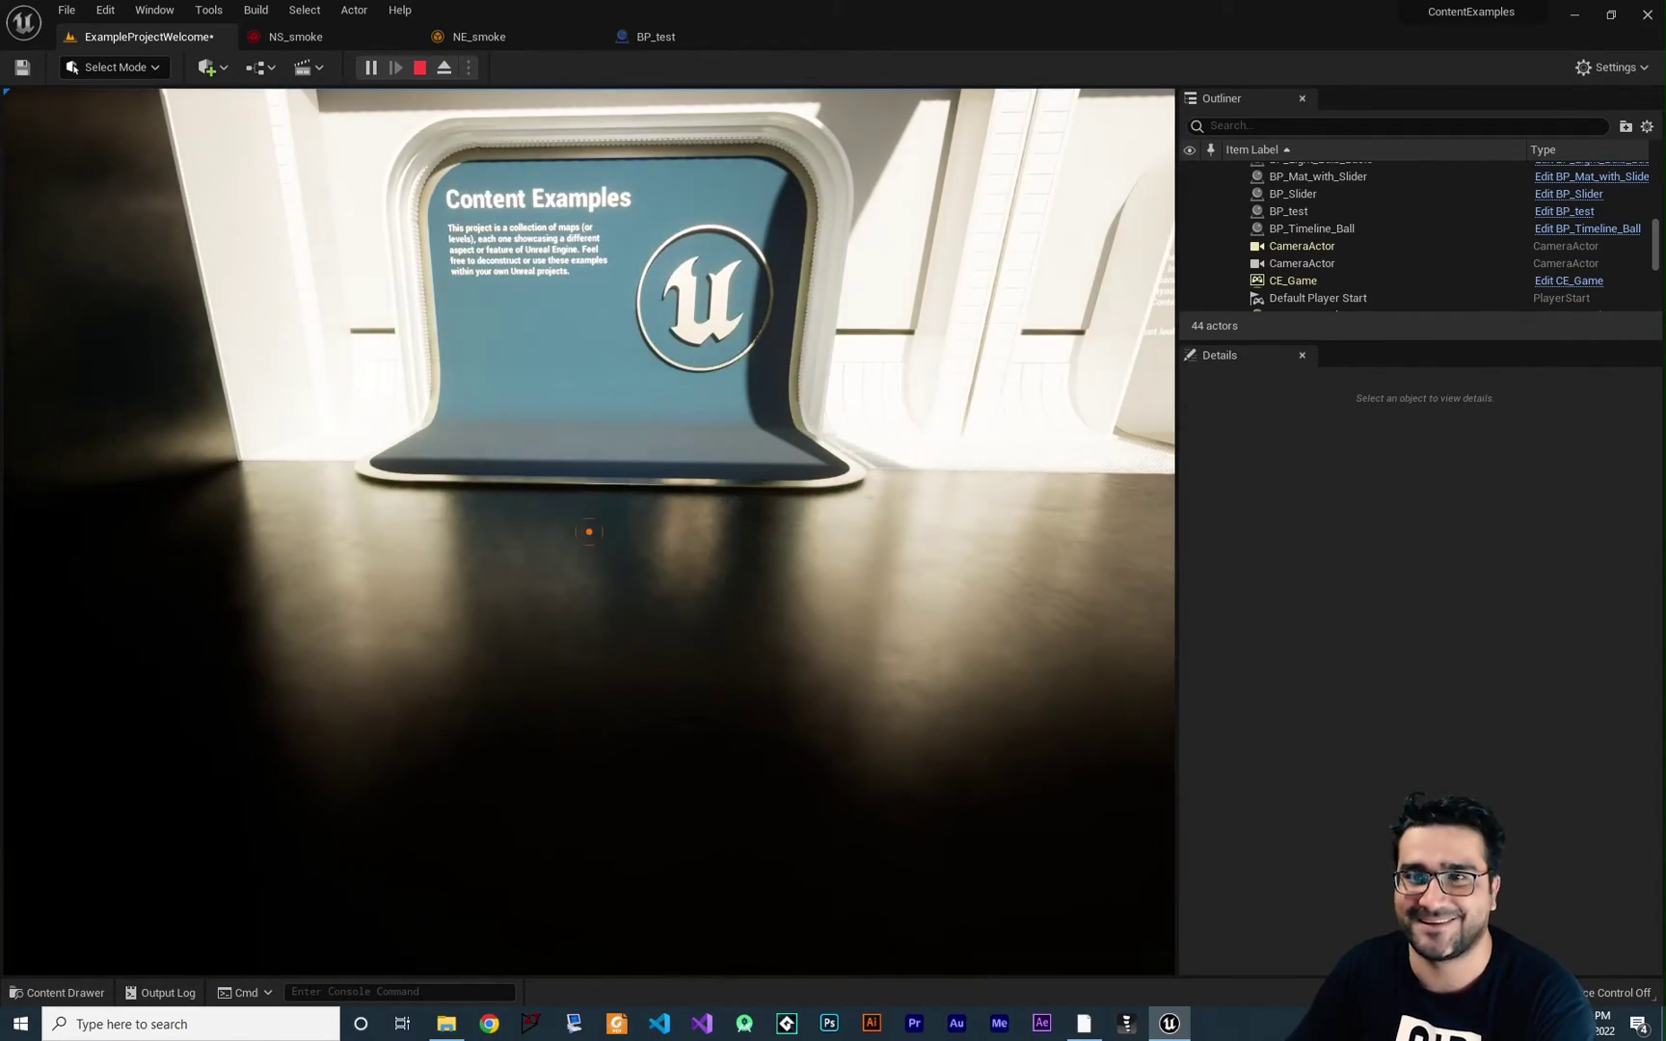
key("Escape")
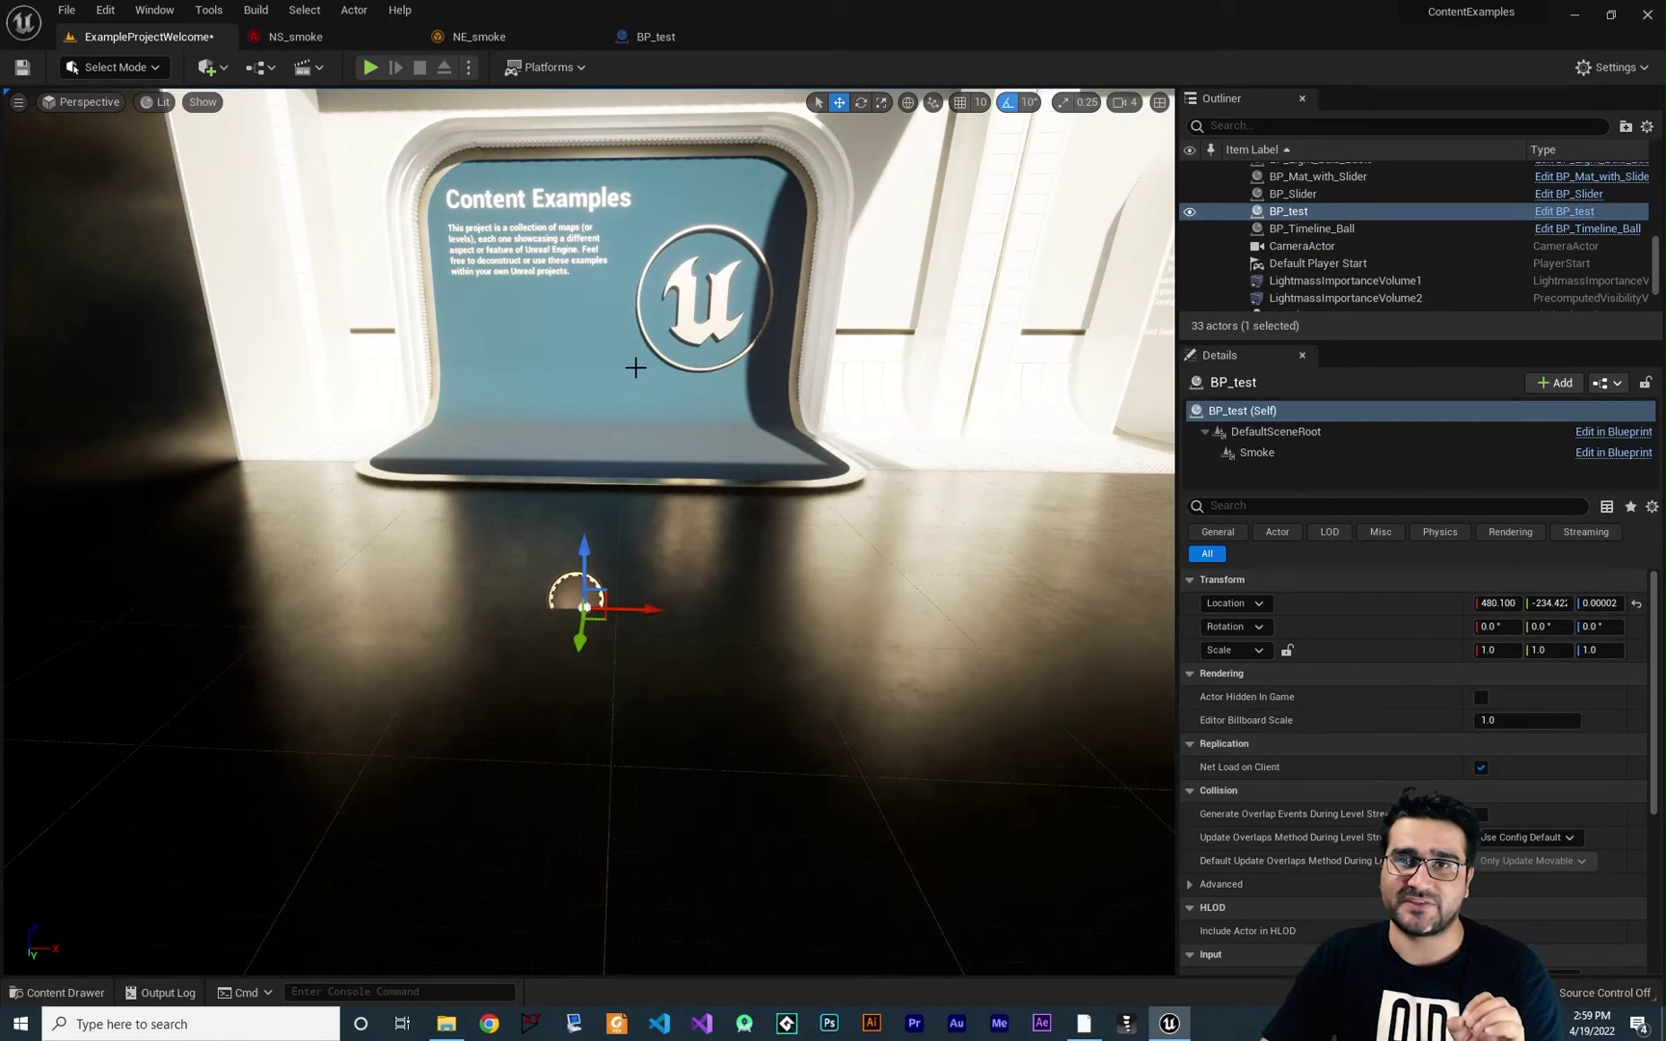